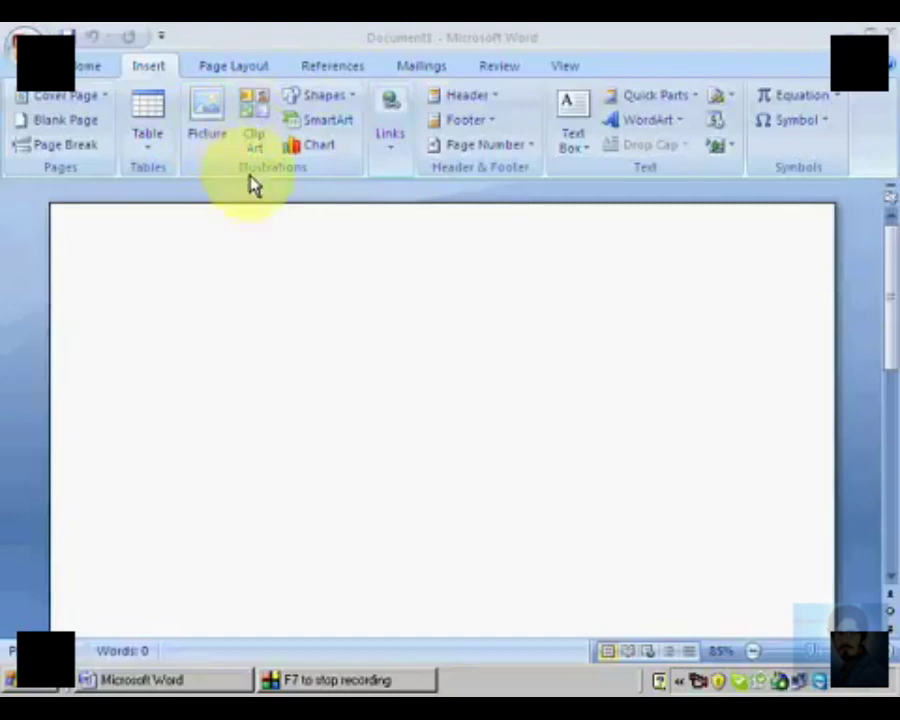
Step: Insert the picture named "animation" from the My Pictures folder into the blank document
click(208, 140)
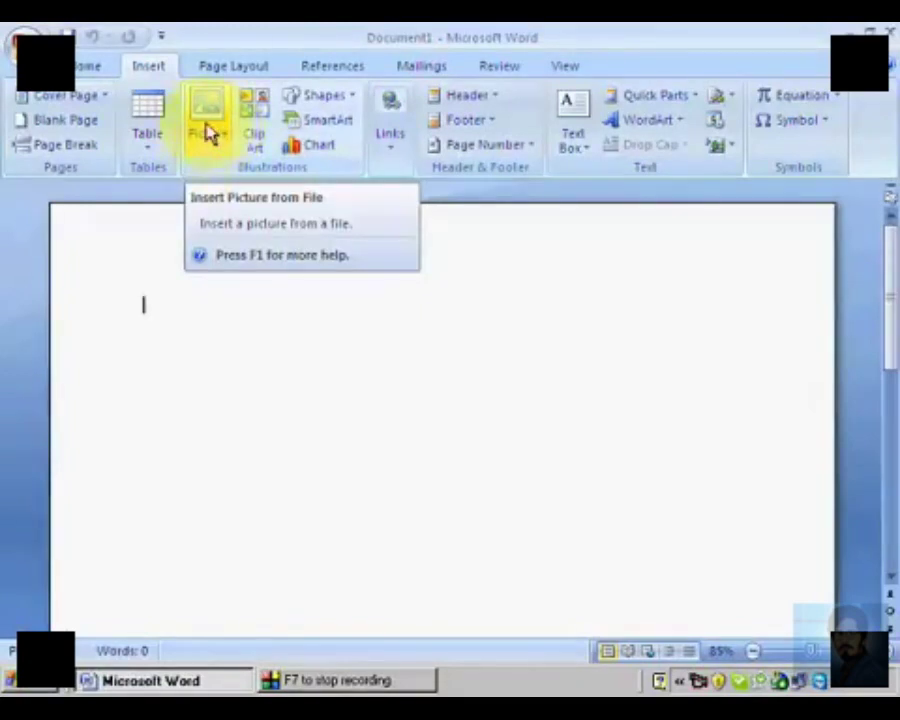
click(208, 132)
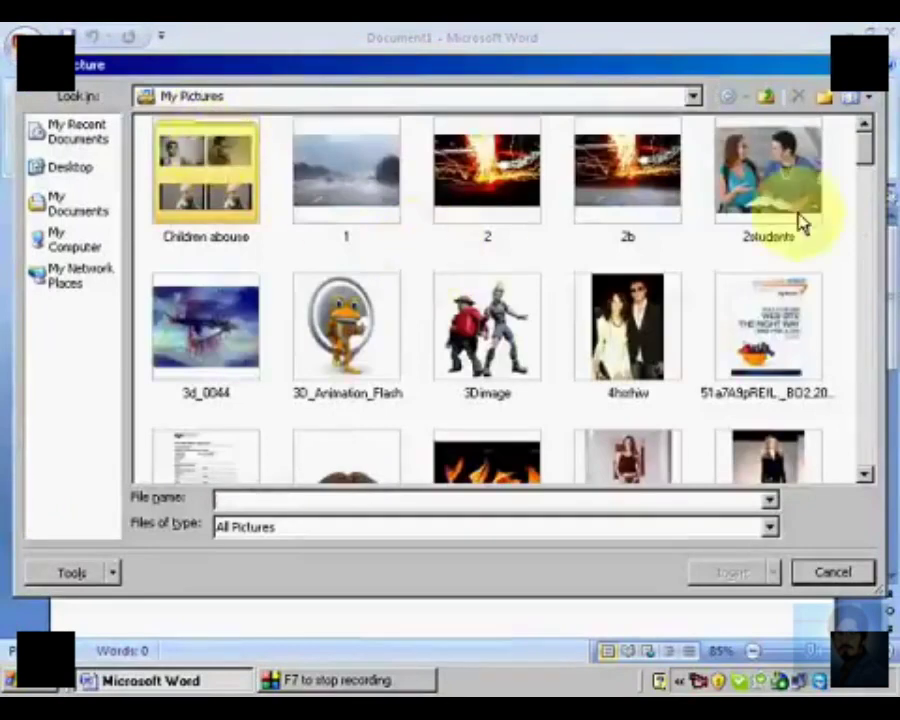
click(211, 95)
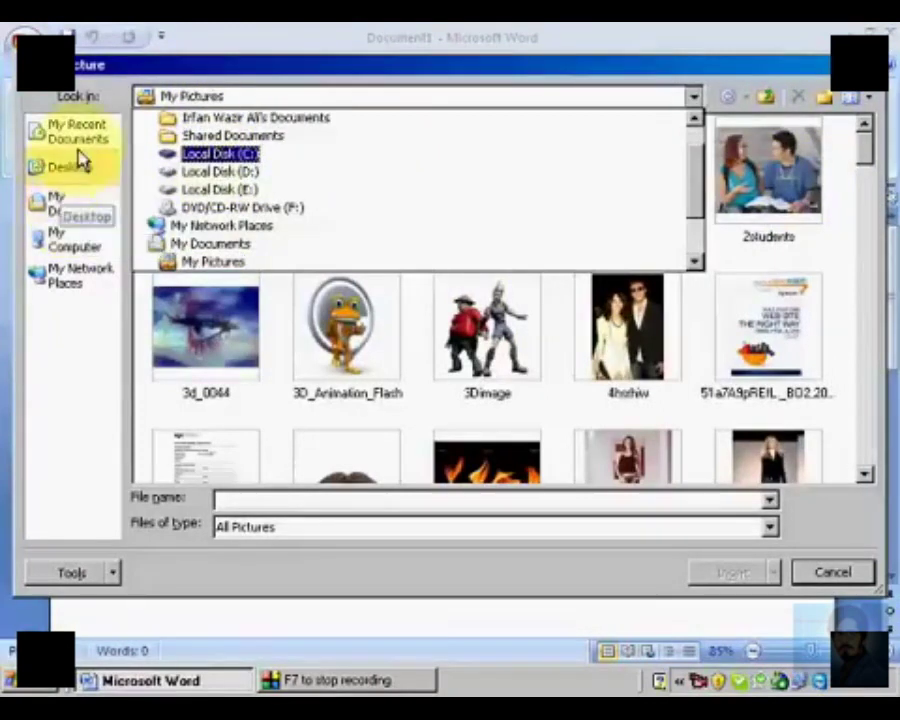
click(92, 207)
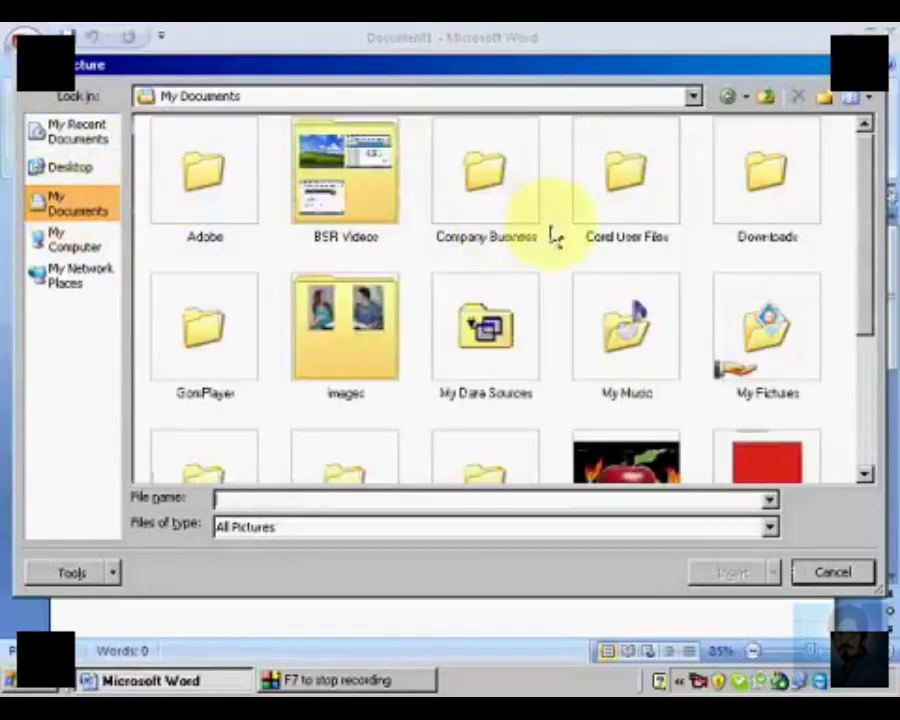
double_click(770, 355)
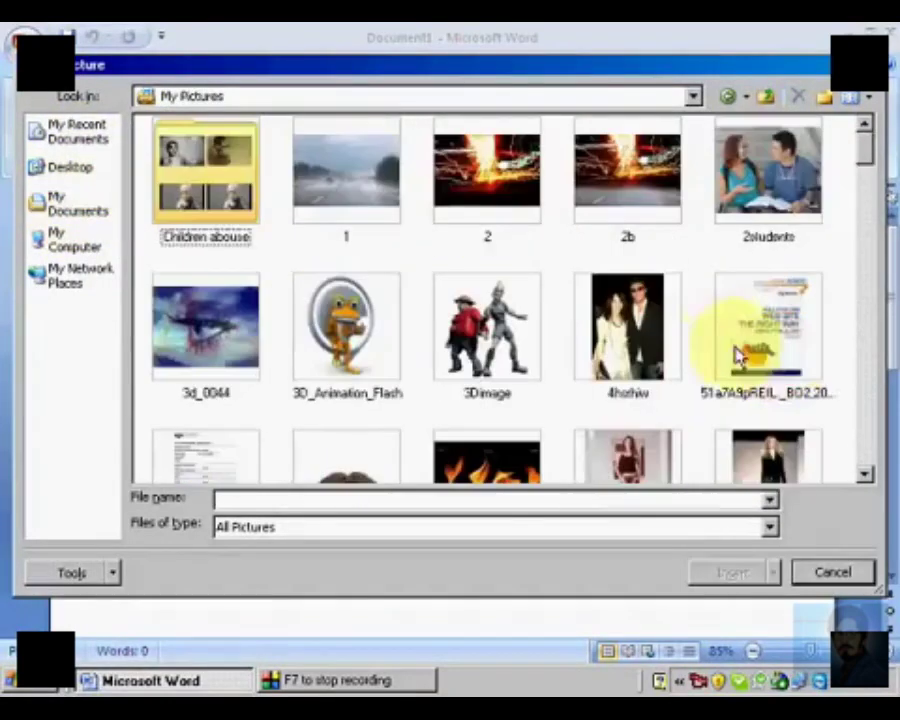
drag(866, 151, 860, 235)
click(200, 234)
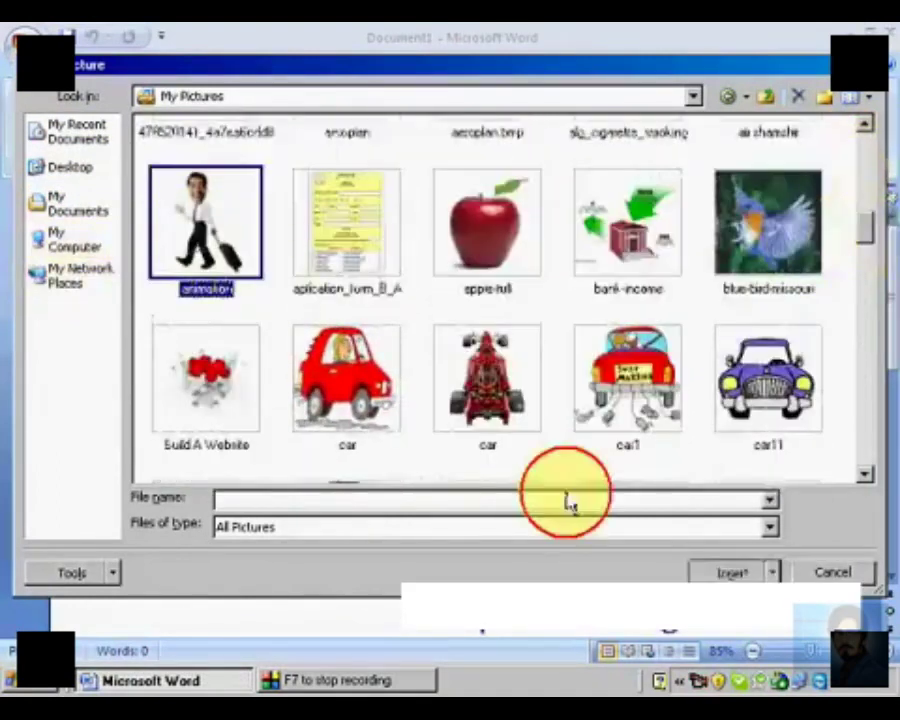
click(735, 572)
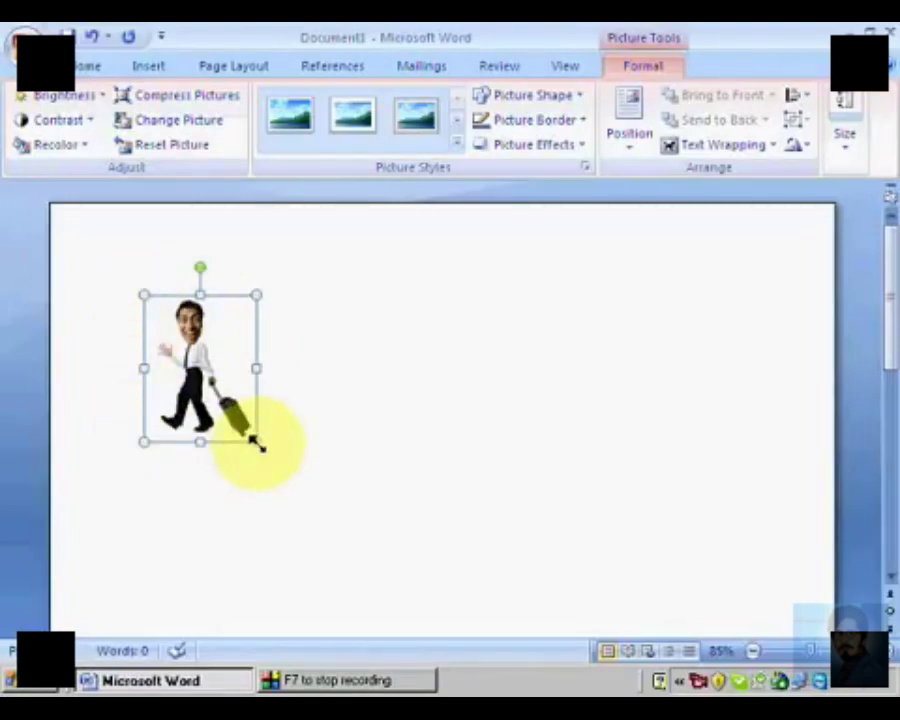
Step: Enlarge the walking man picture proportionally and rotate it slightly counterclockwise
drag(257, 443, 403, 615)
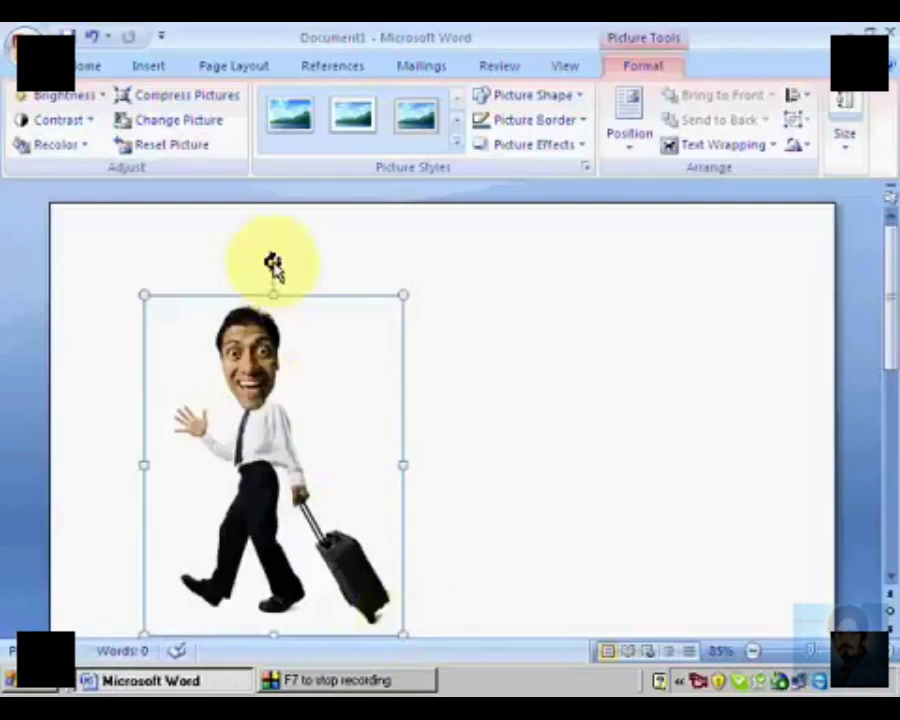
drag(318, 280, 273, 301)
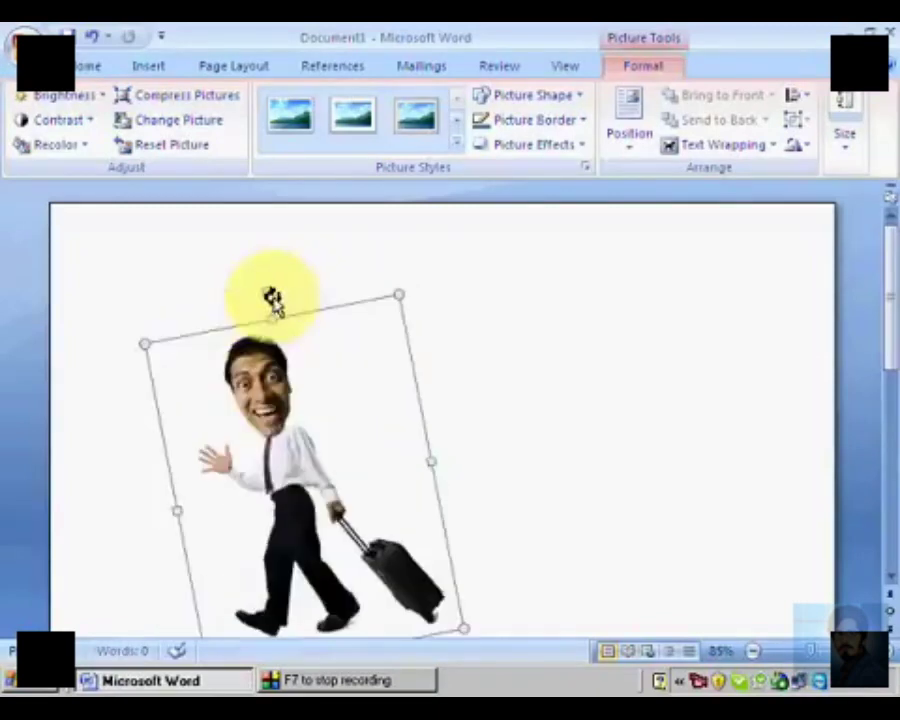
click(82, 97)
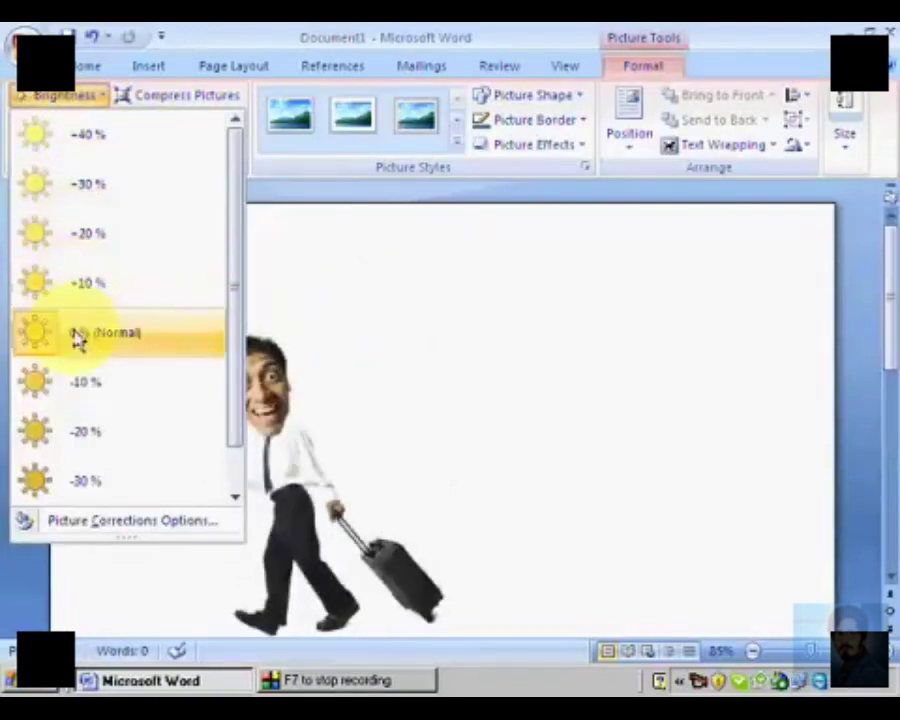
click(68, 120)
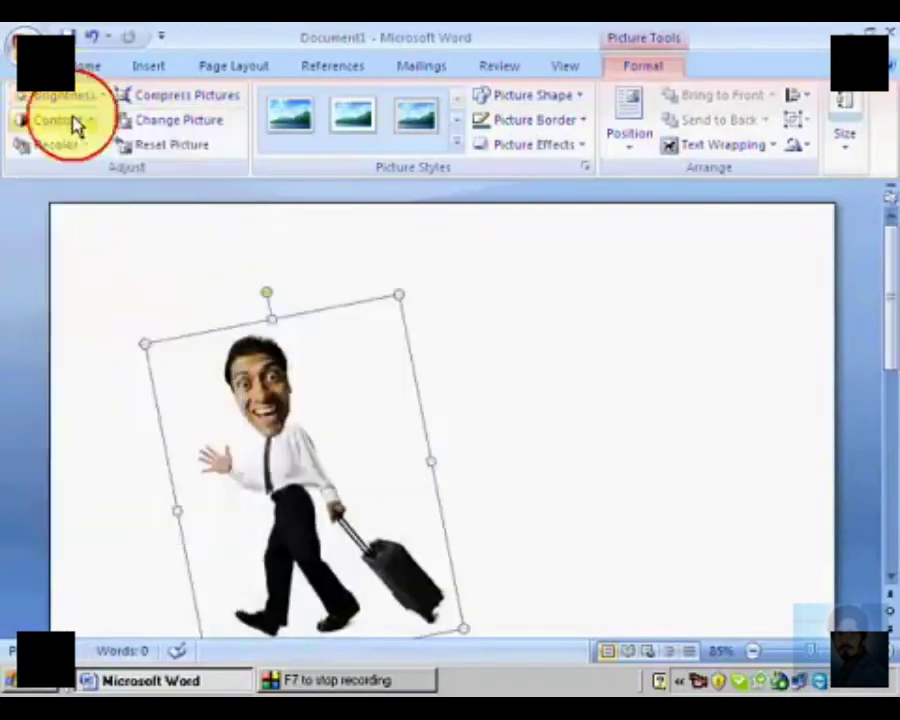
click(68, 120)
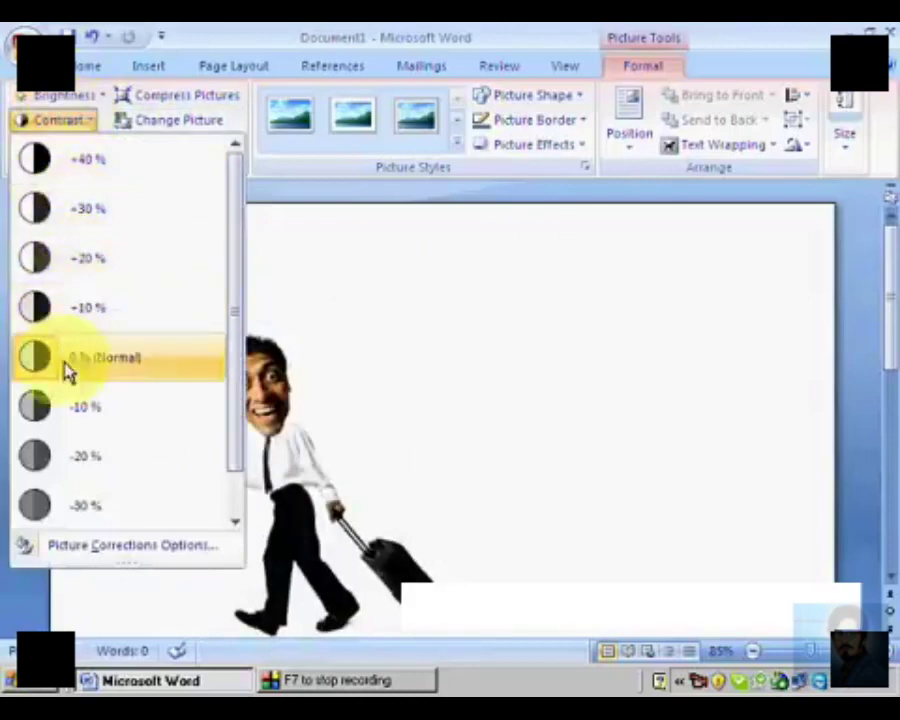
click(80, 120)
Step: Recolor the walking man picture with the green light variation
click(75, 150)
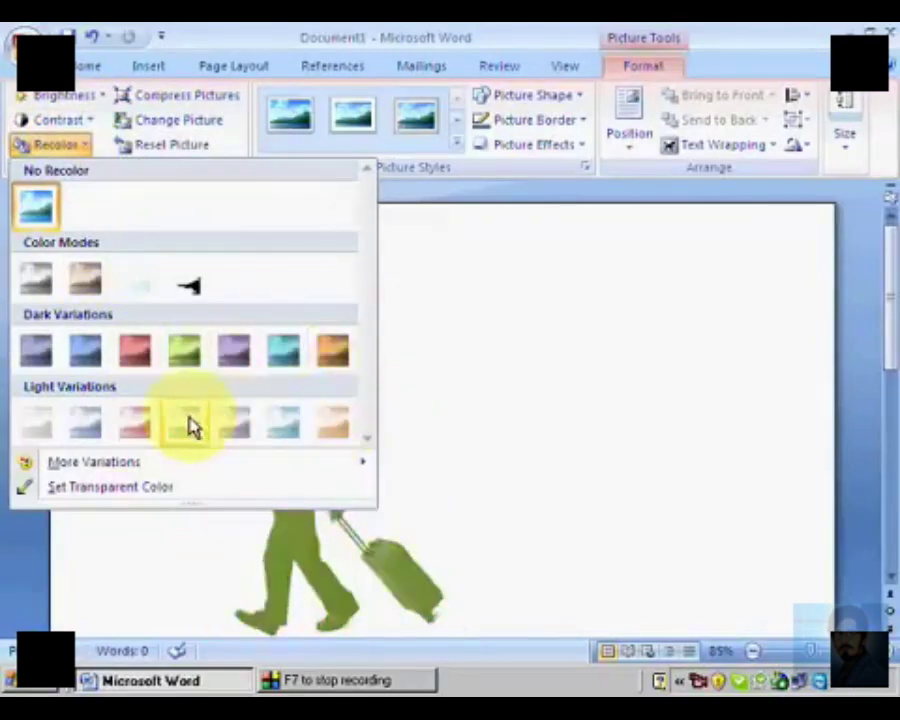
click(186, 424)
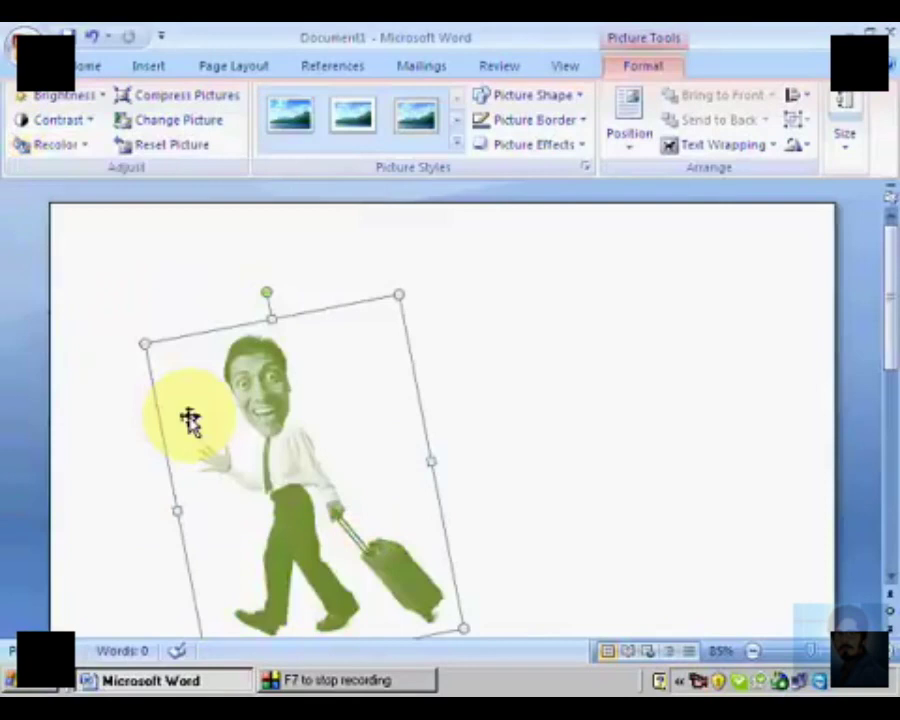
Step: Replace the current picture with "3Dimage" from My Pictures and enlarge it proportionally
click(165, 133)
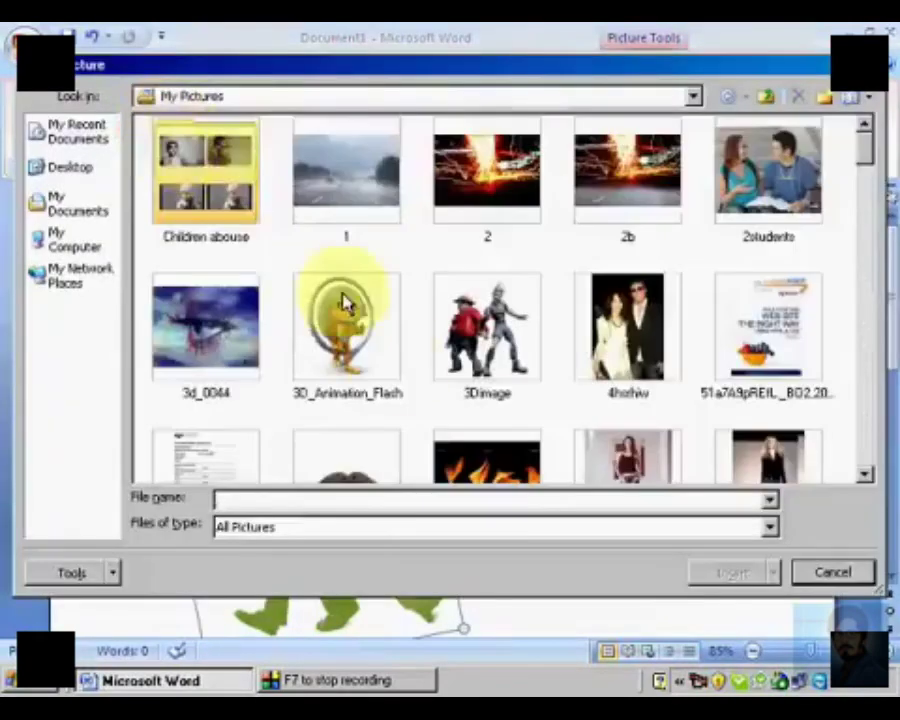
double_click(466, 338)
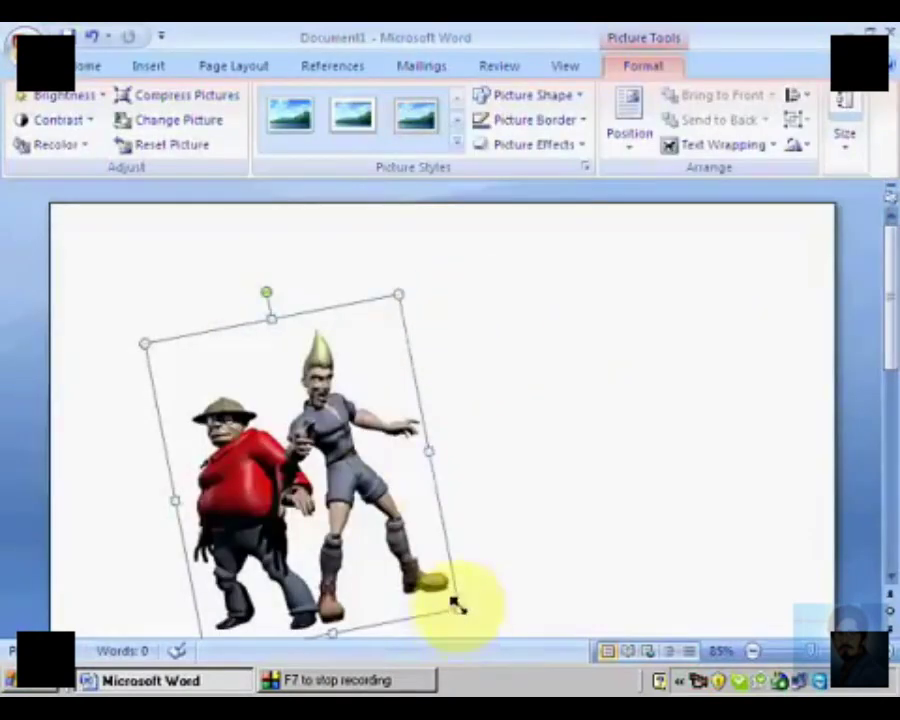
drag(455, 605, 538, 663)
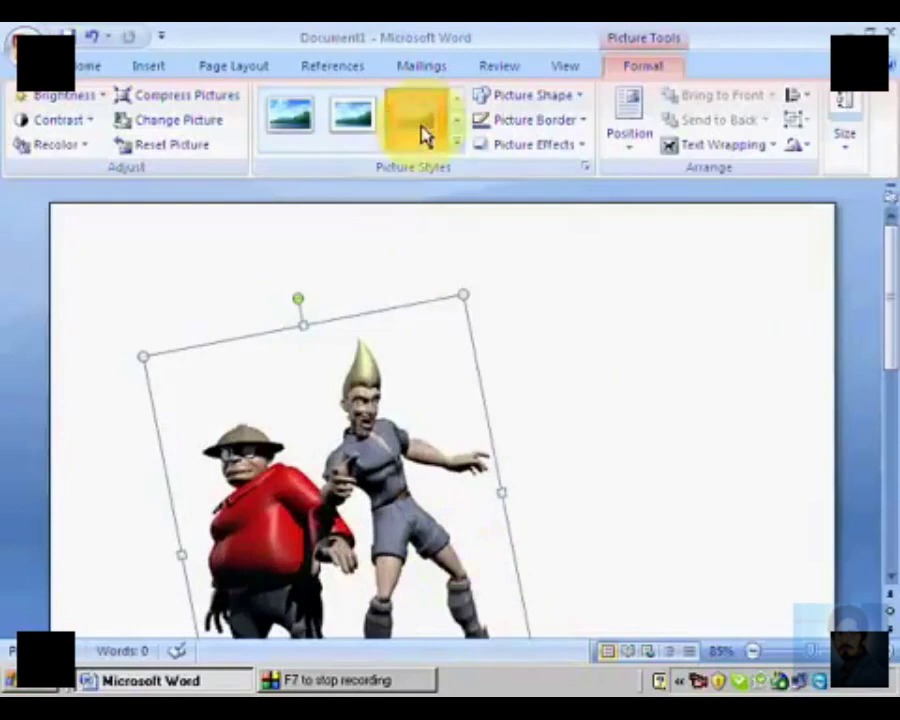
Step: Apply the grey rectangular frame style to the picture and recolor it with the green dark variation
click(425, 135)
click(58, 144)
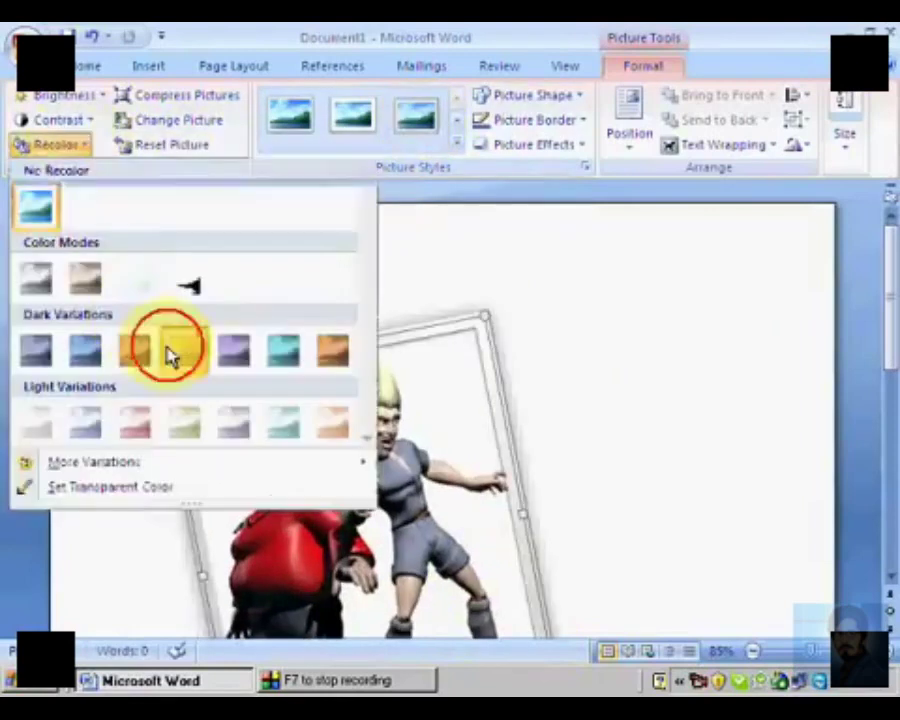
click(170, 352)
Step: Set the framed picture's contrast to +20 %
click(74, 117)
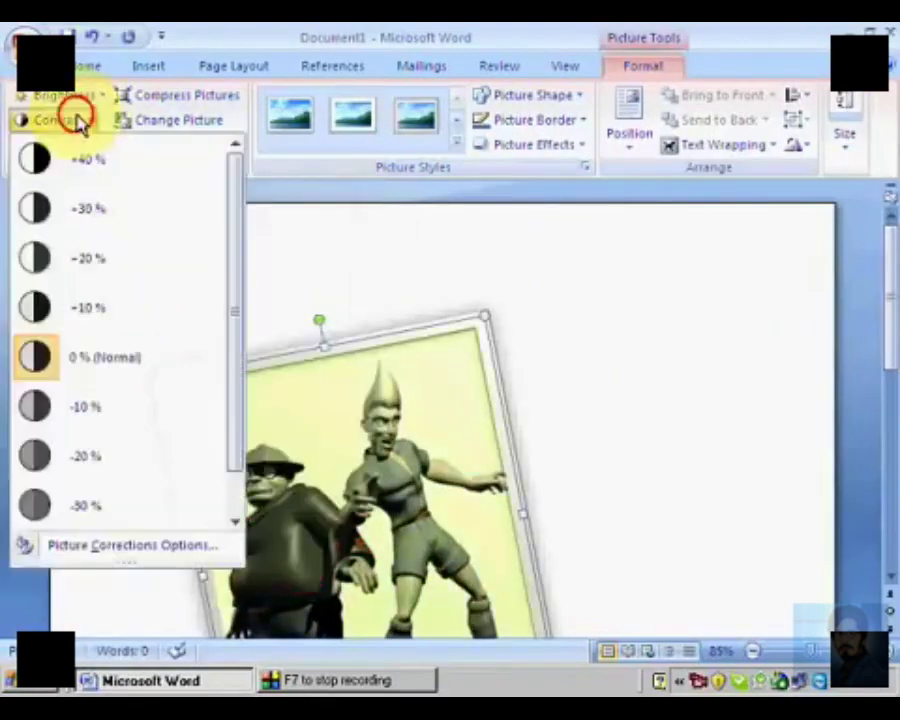
click(106, 268)
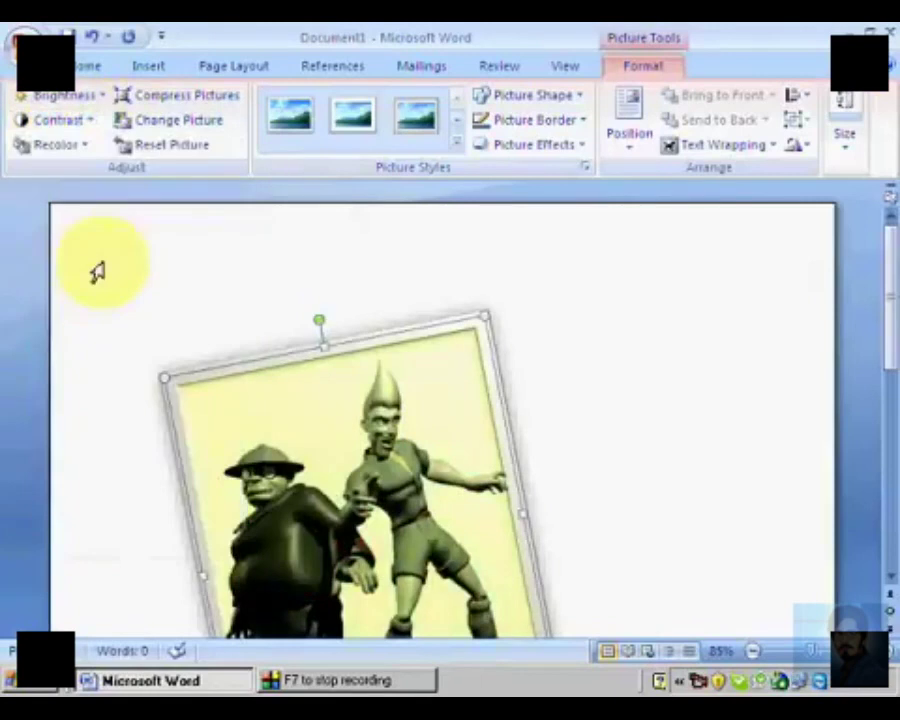
Step: Reset the picture's formatting and apply the metallic oval frame style to it
click(178, 158)
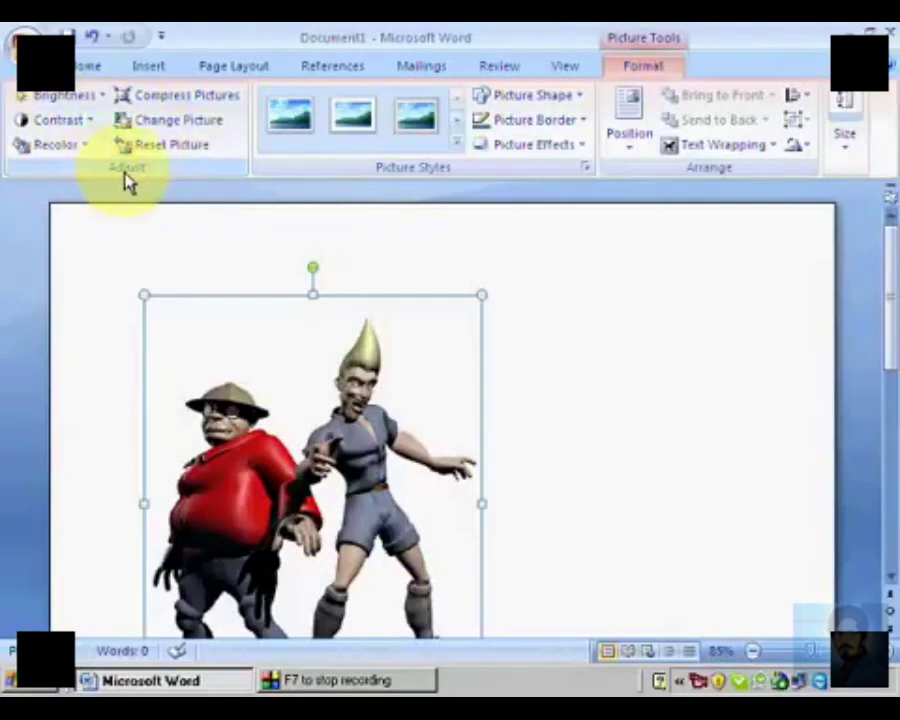
click(455, 148)
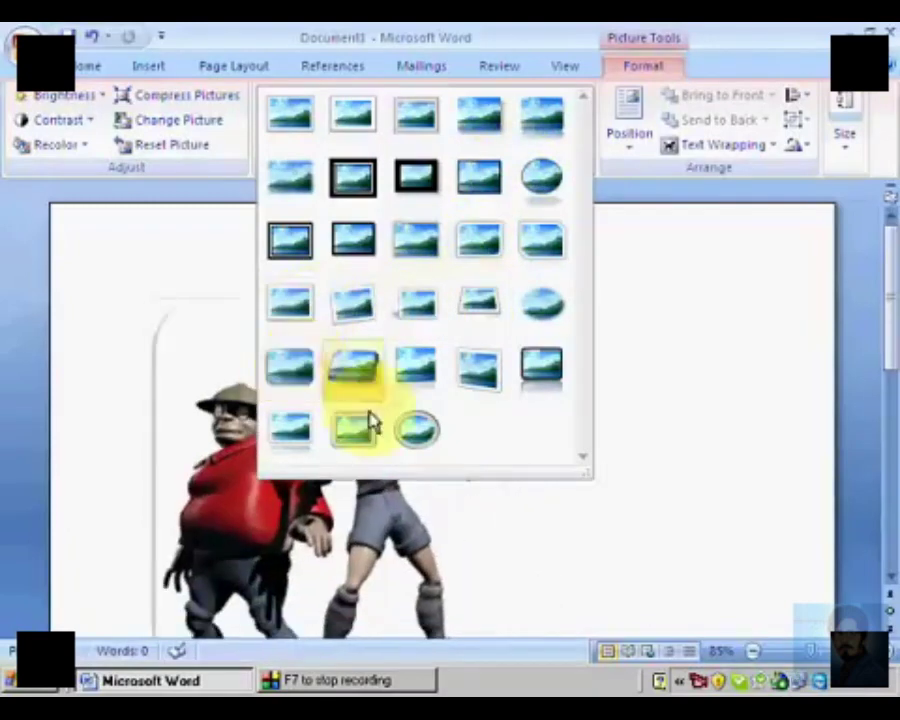
click(392, 424)
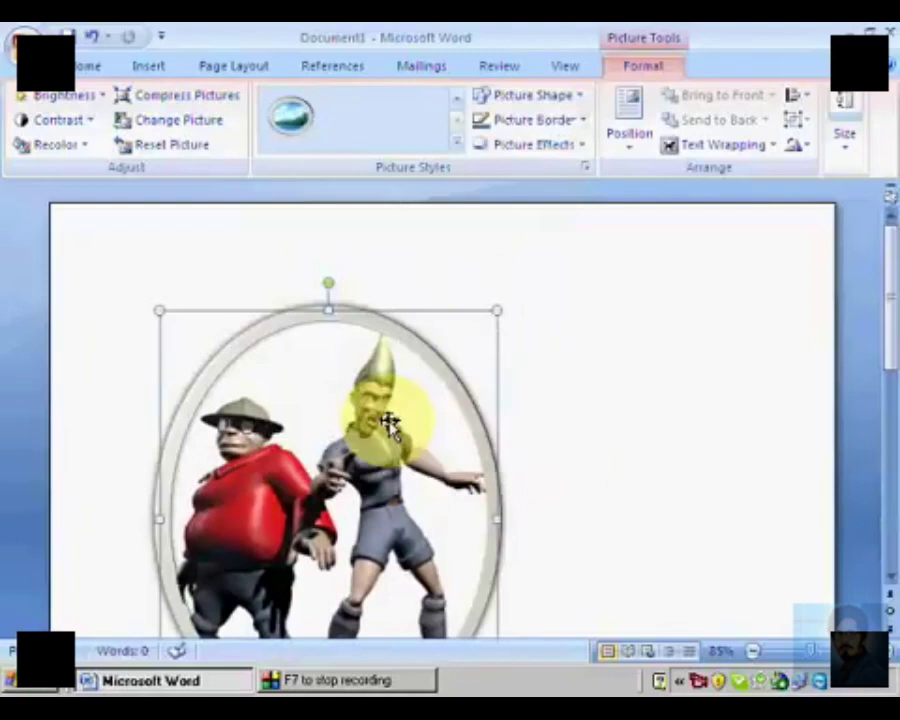
Step: Try the heart, triangle and up arrow shapes on the framed picture
scroll(390, 424, down, 2)
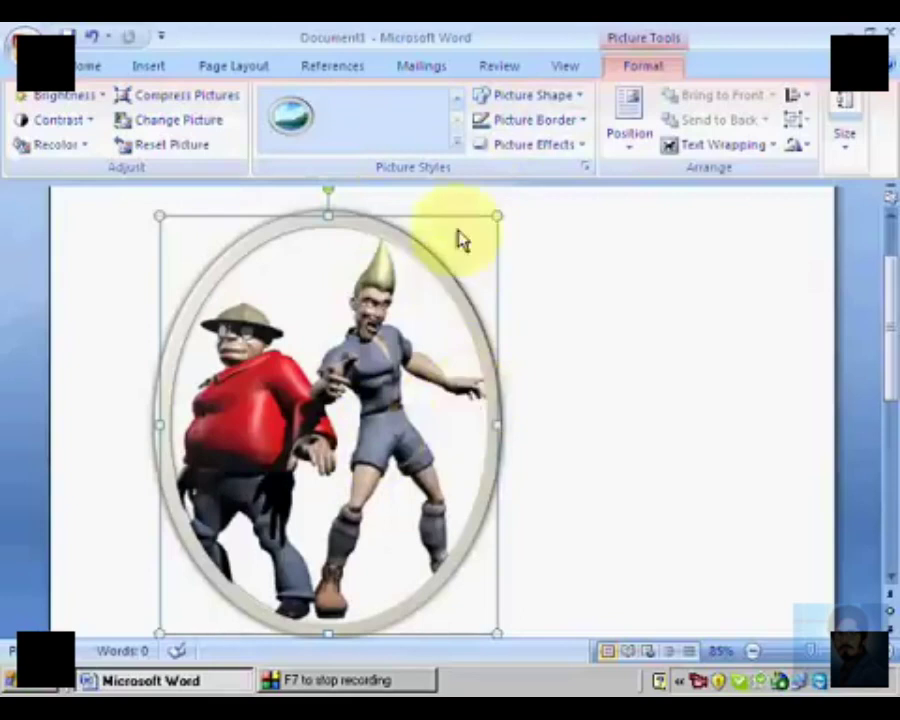
click(580, 97)
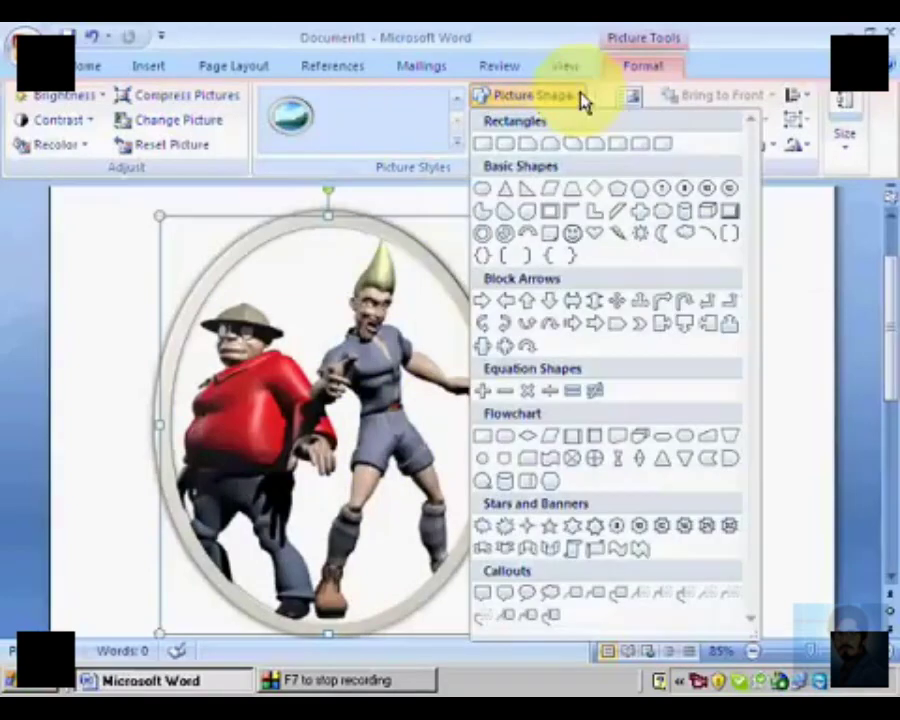
click(600, 238)
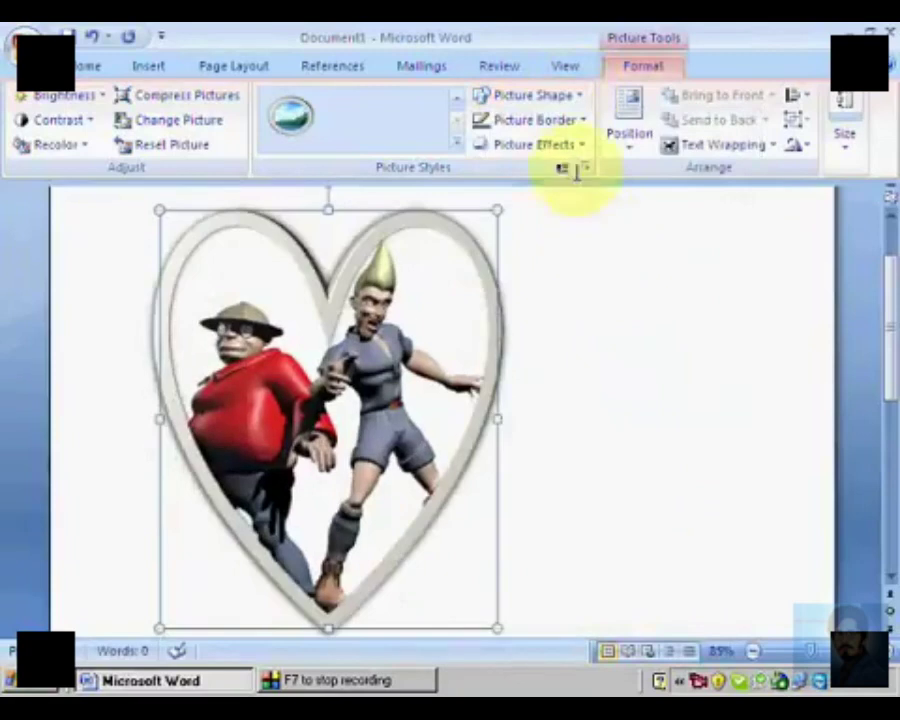
click(578, 96)
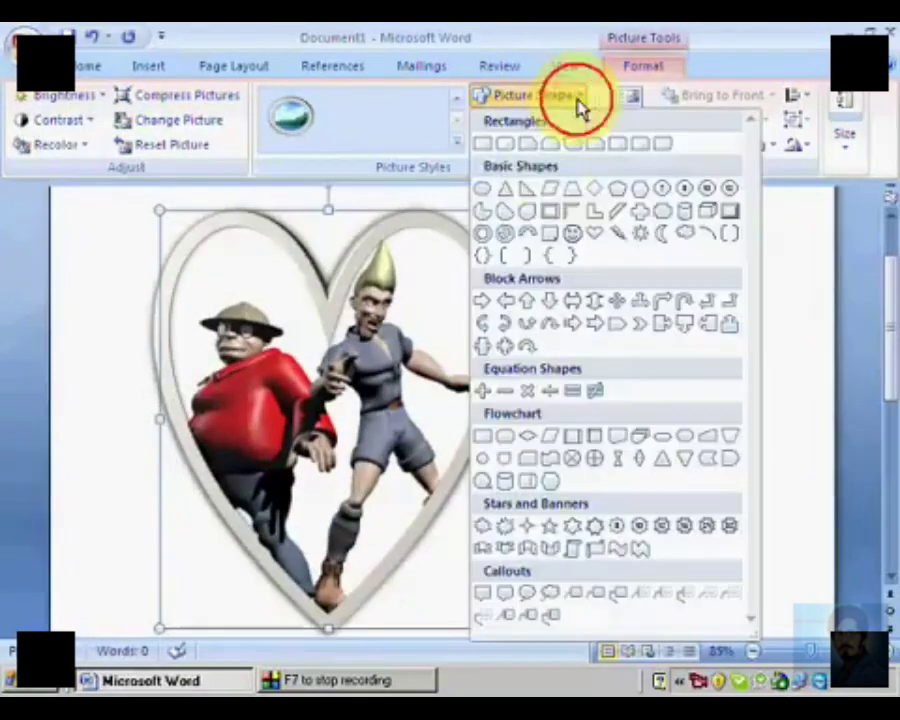
click(518, 198)
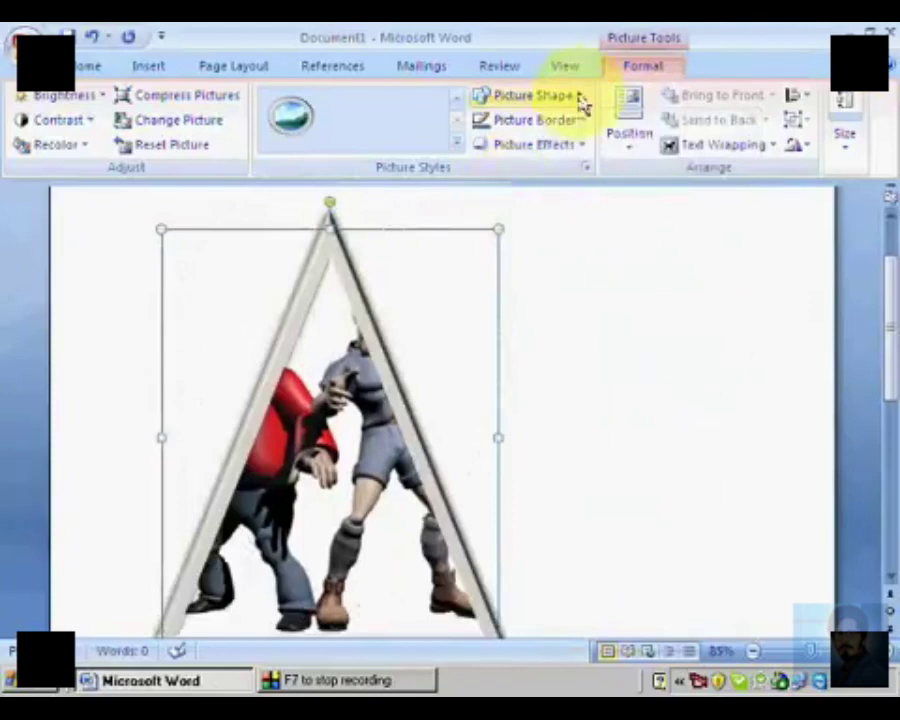
click(578, 97)
click(535, 302)
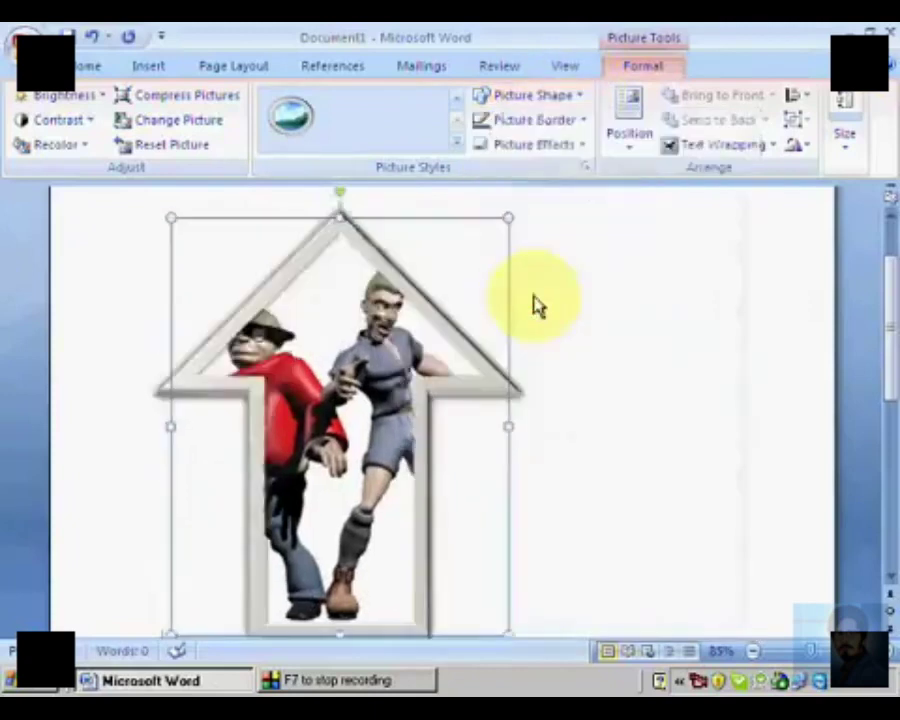
Step: Change the picture's shape to a diamond
click(563, 106)
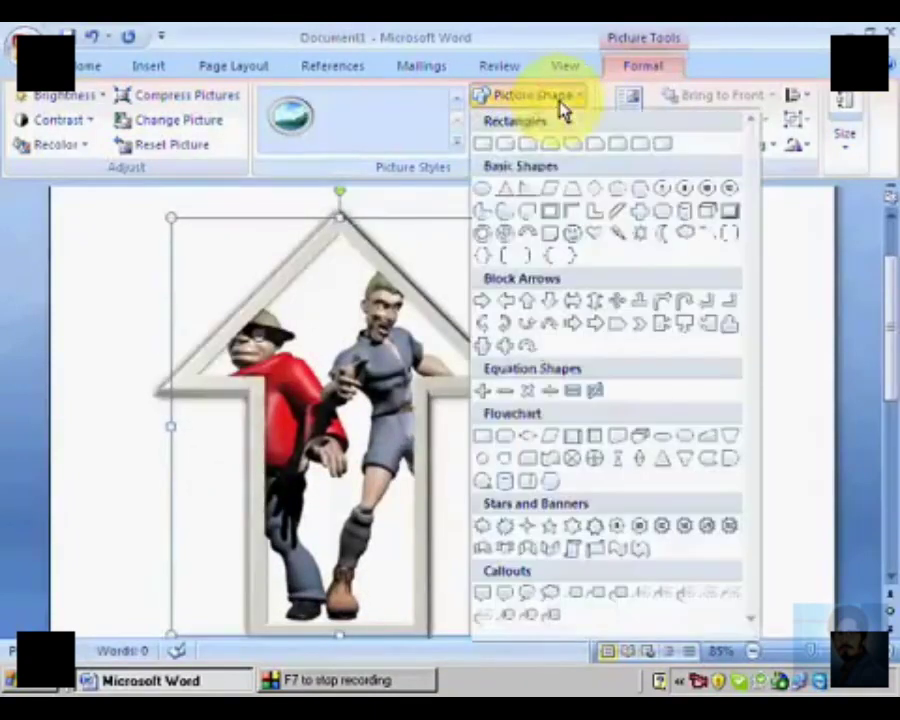
click(598, 190)
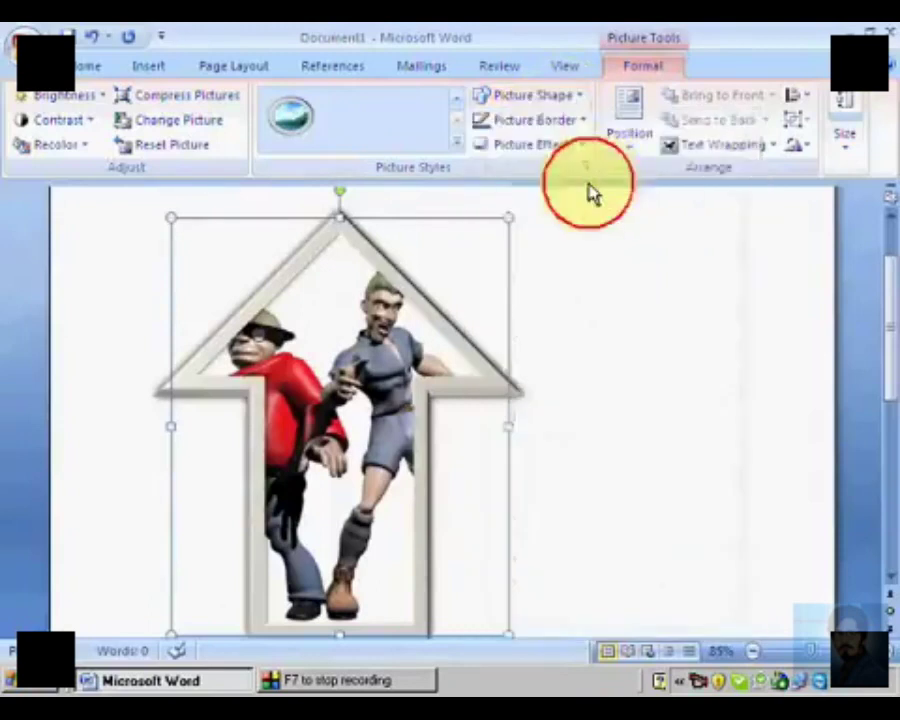
Step: Give the diamond picture a yellow border with a weight of 6 pt
click(583, 122)
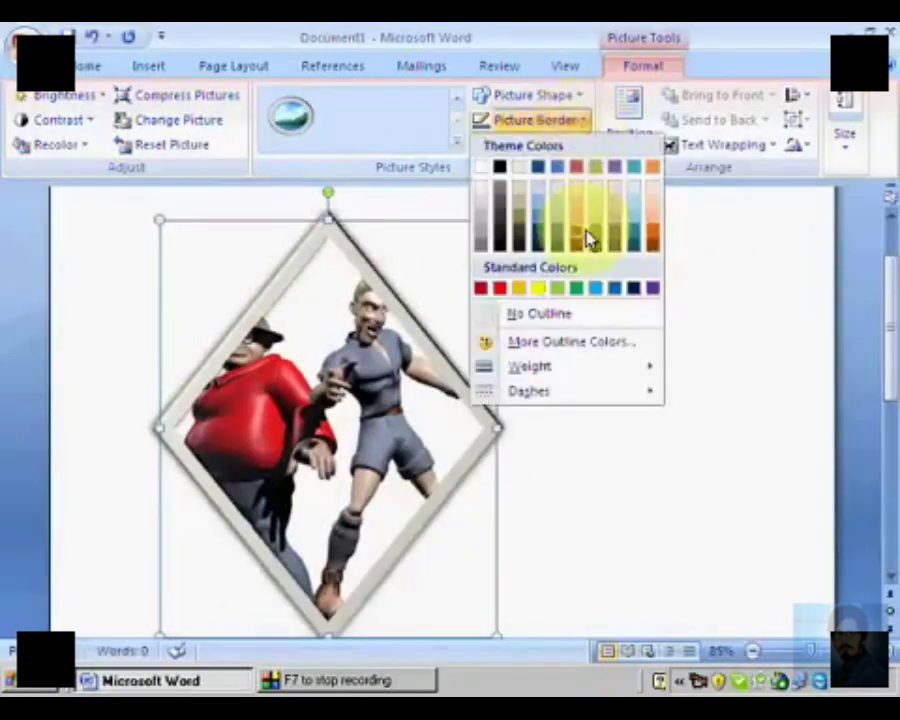
click(545, 293)
click(572, 122)
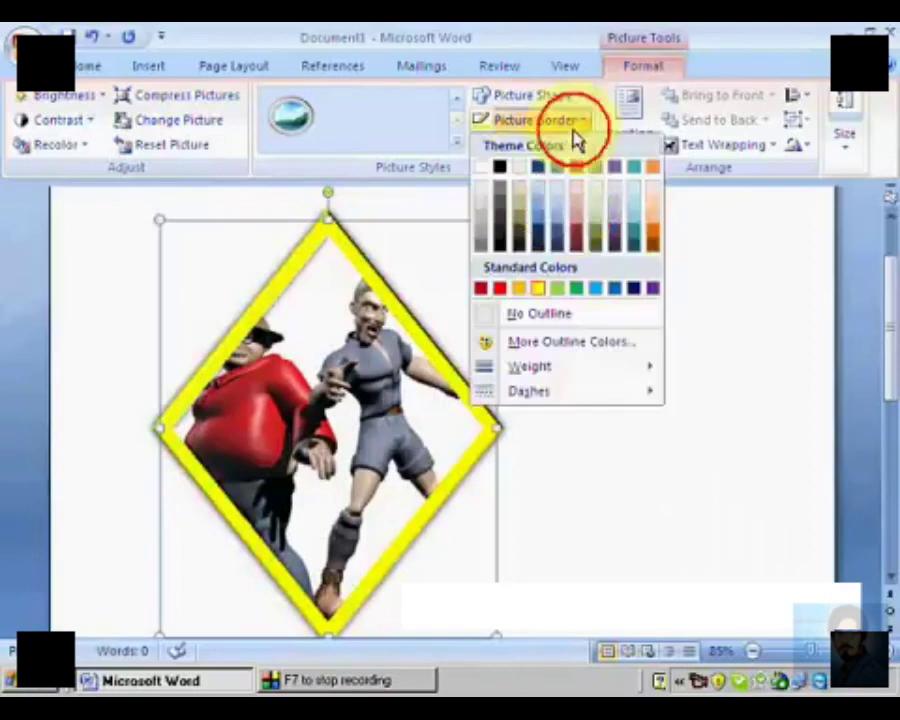
mouse_move(558, 368)
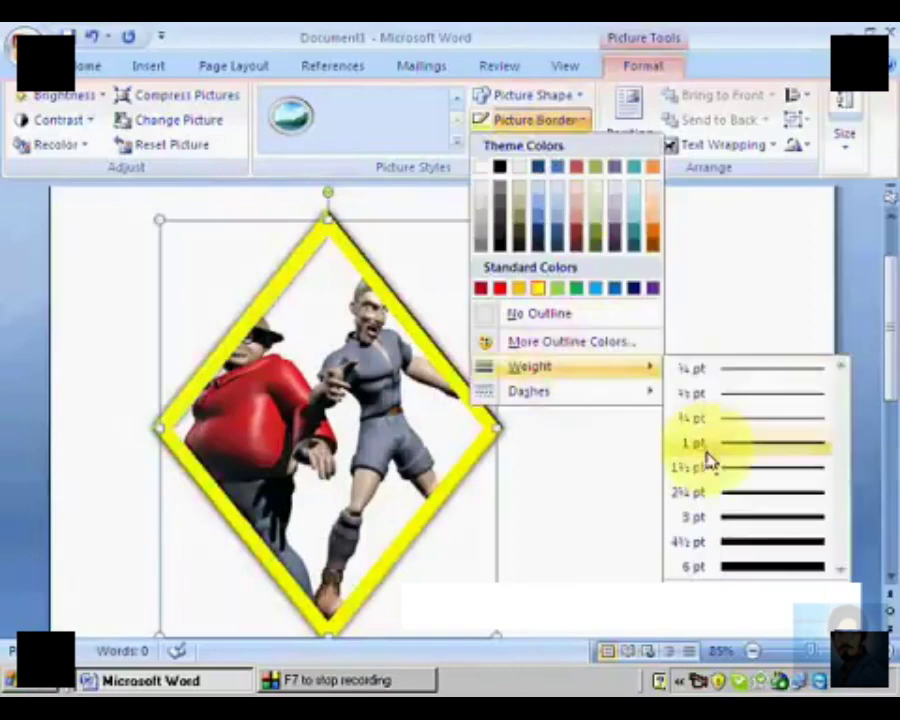
click(698, 568)
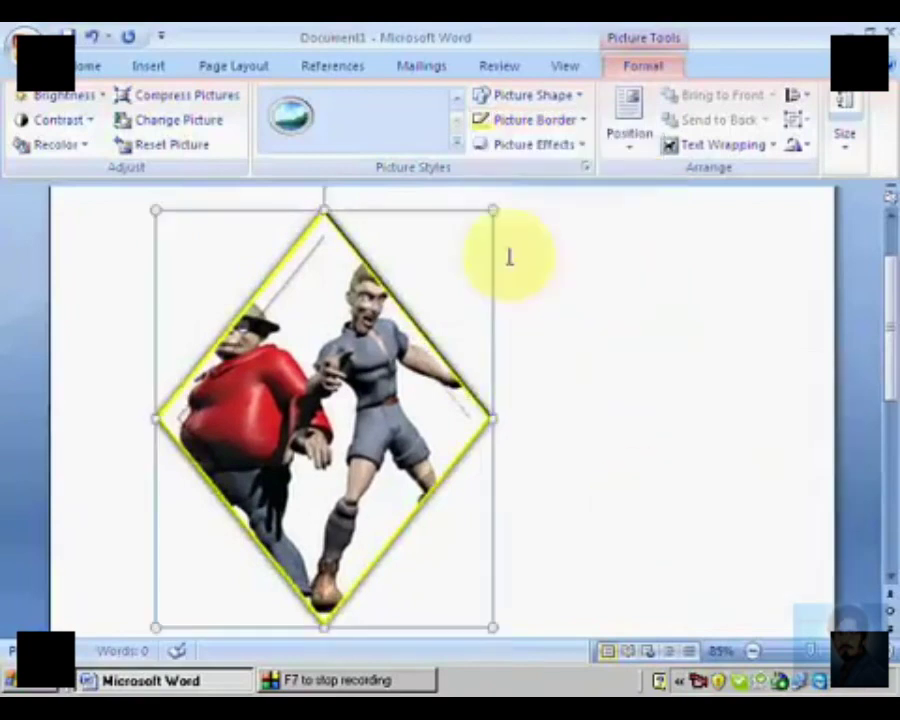
Step: Try a long-dash line style on the diamond picture's yellow border
click(560, 122)
mouse_move(580, 393)
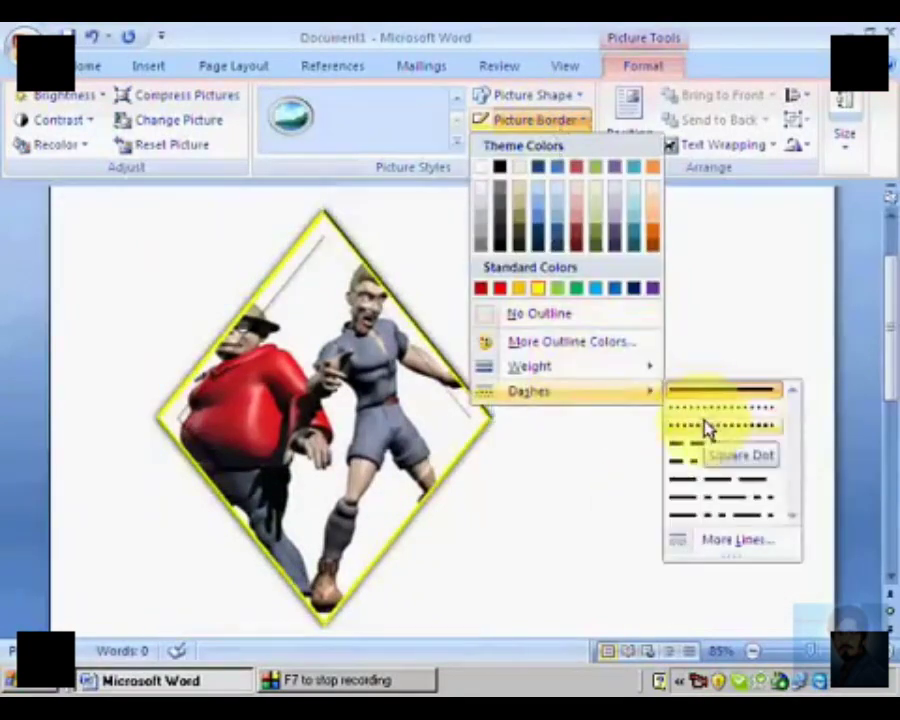
click(697, 485)
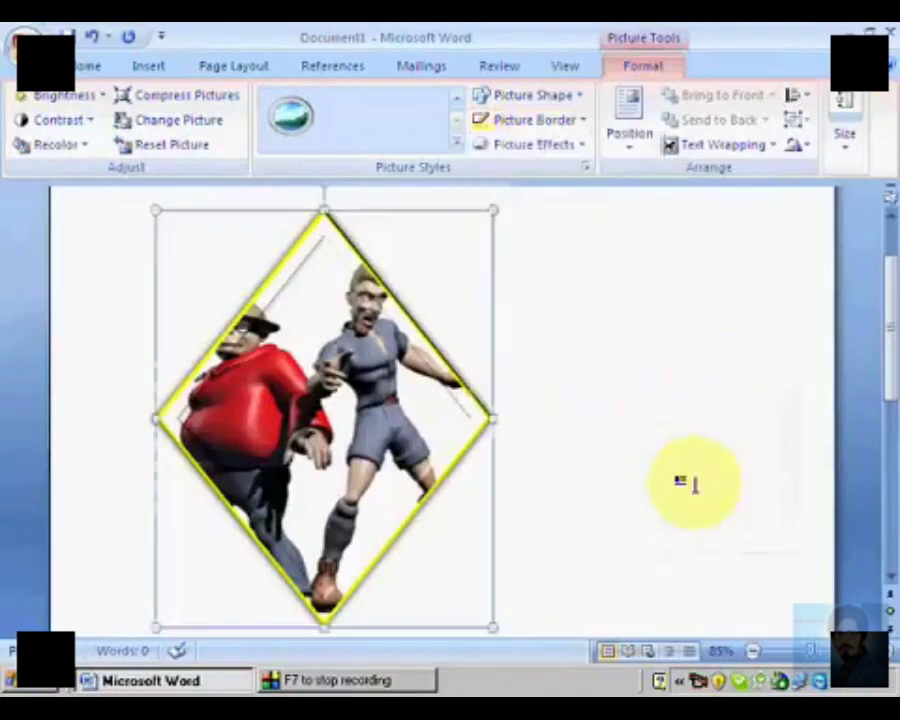
Step: Add a full-height reflection beneath the diamond picture, using the third variation in the first row
click(583, 158)
mouse_move(581, 253)
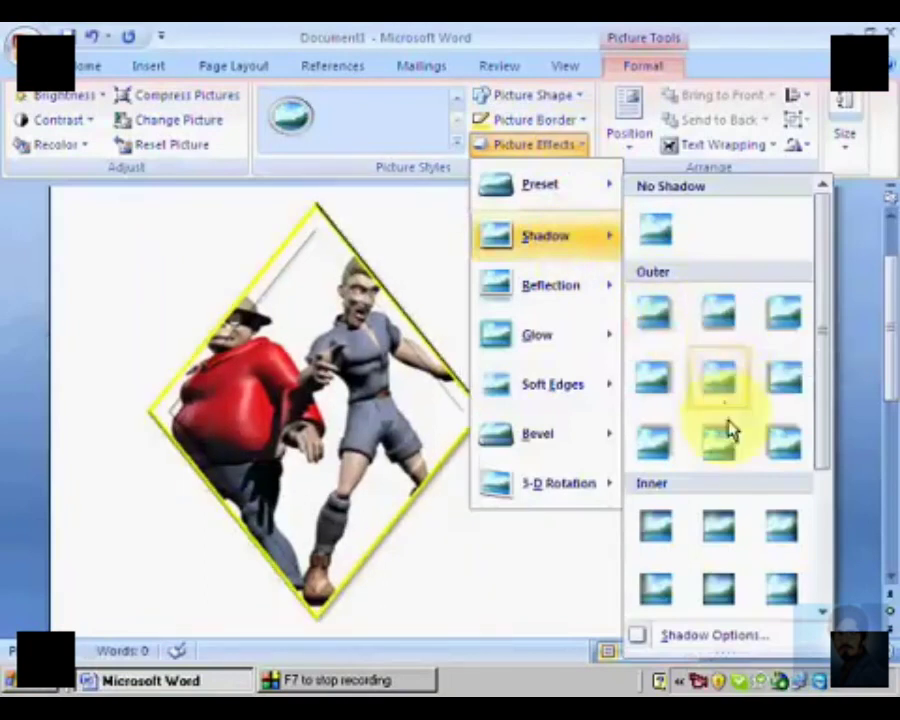
mouse_move(593, 287)
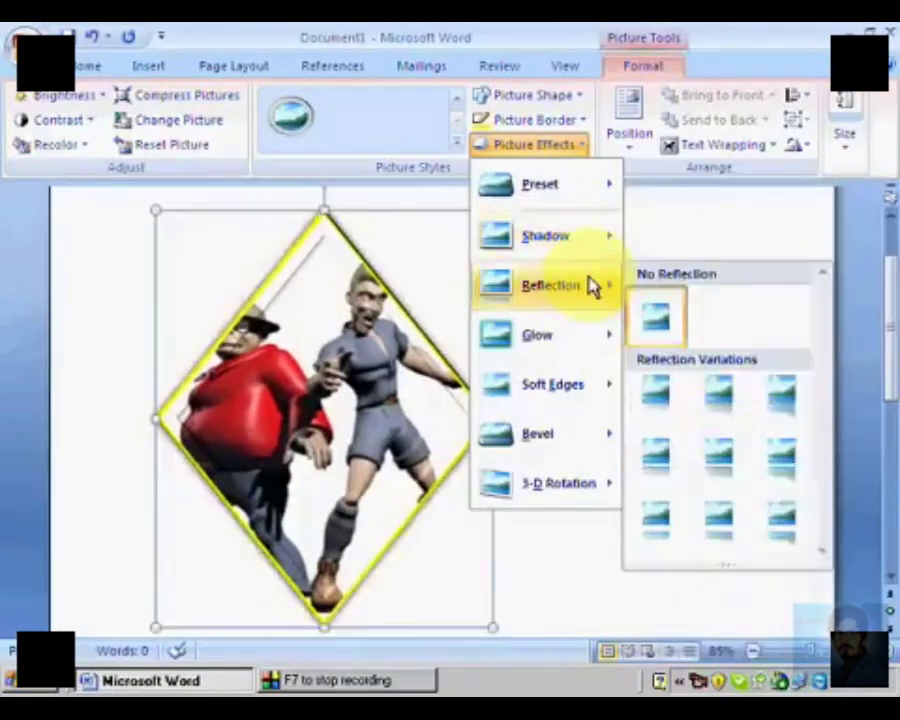
click(656, 328)
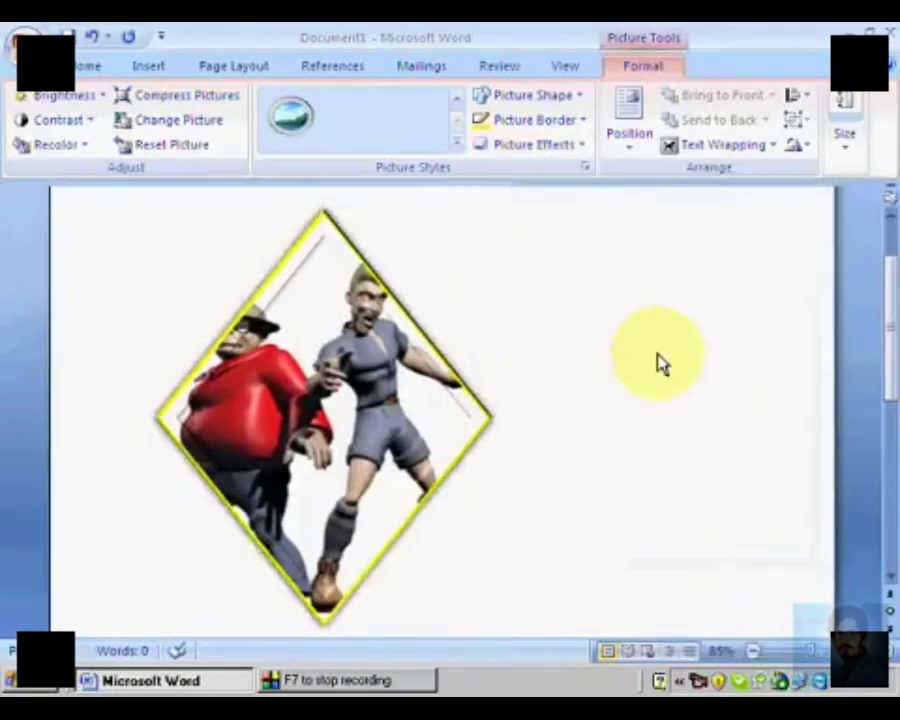
click(545, 148)
mouse_move(570, 290)
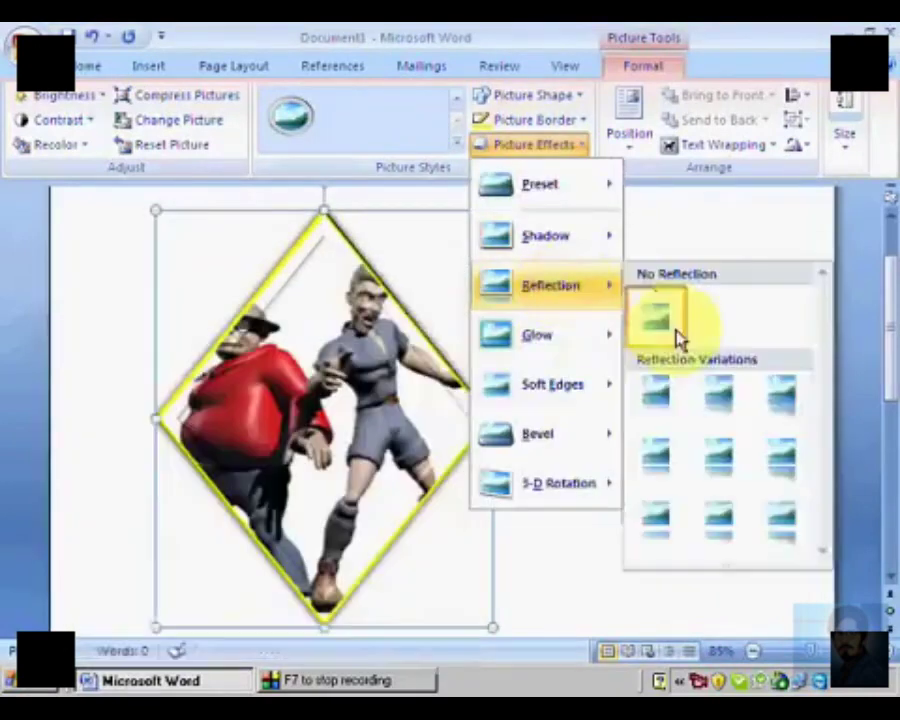
click(763, 392)
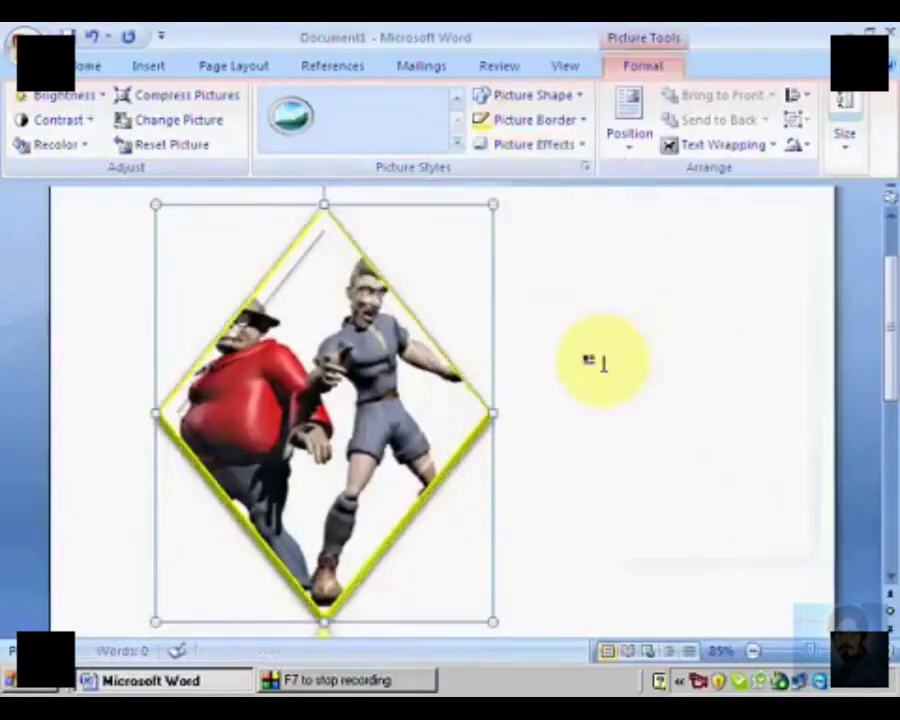
scroll(598, 362, down, 8)
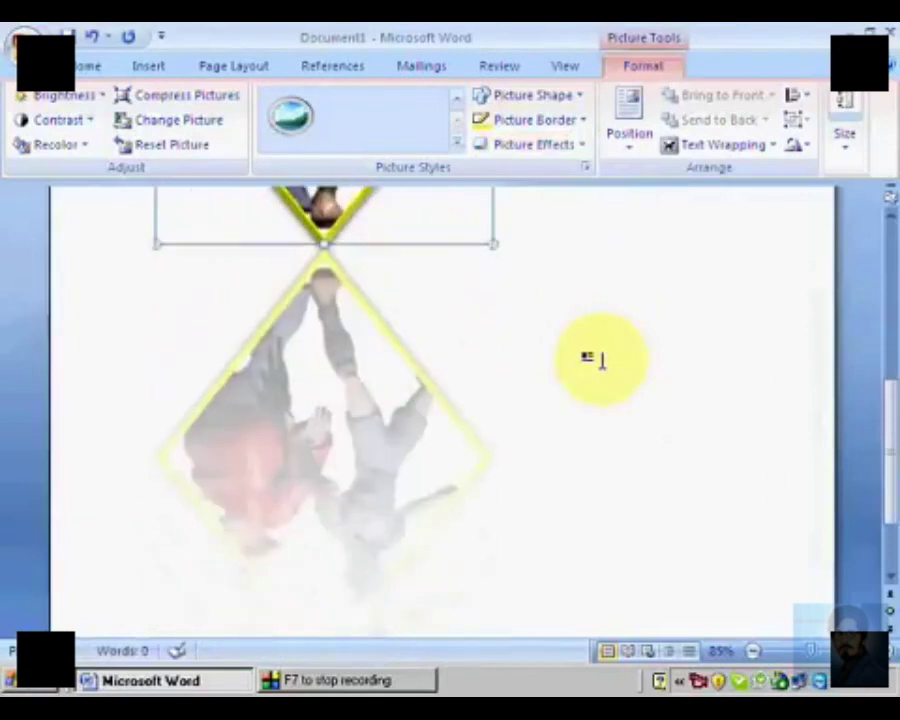
scroll(598, 362, down, 1)
scroll(598, 362, up, 2)
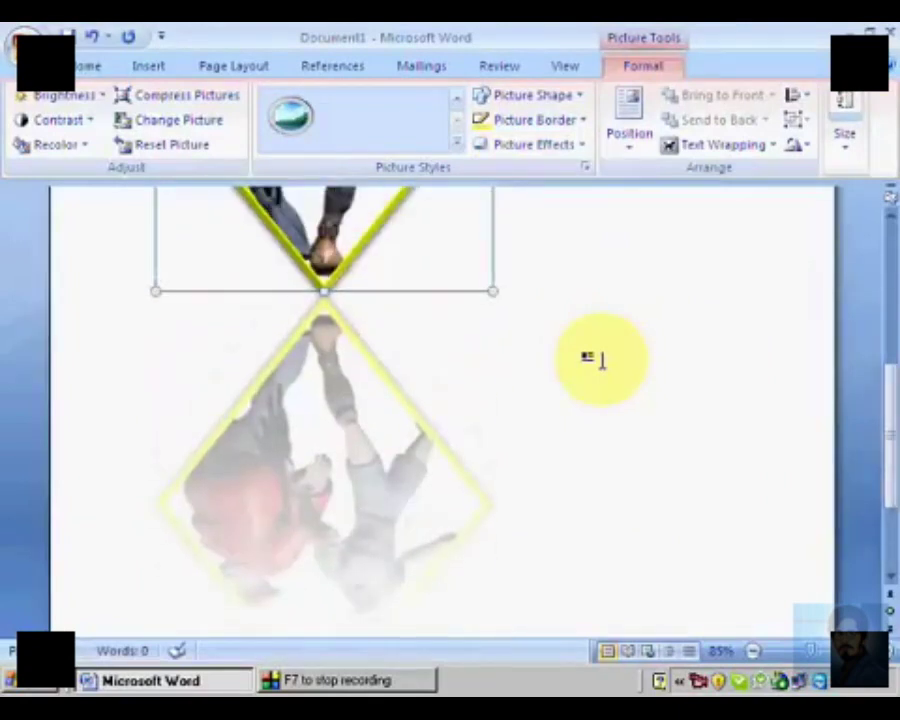
scroll(598, 360, up, 8)
Step: Apply the outer shadow in the middle of the first row to the diamond picture
click(550, 146)
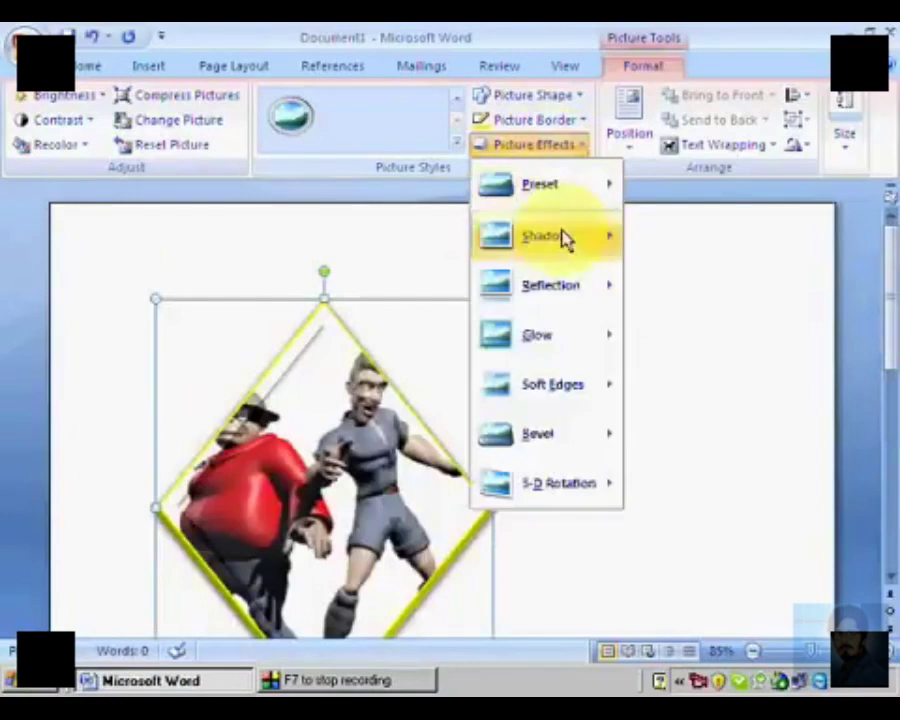
mouse_move(565, 245)
click(720, 335)
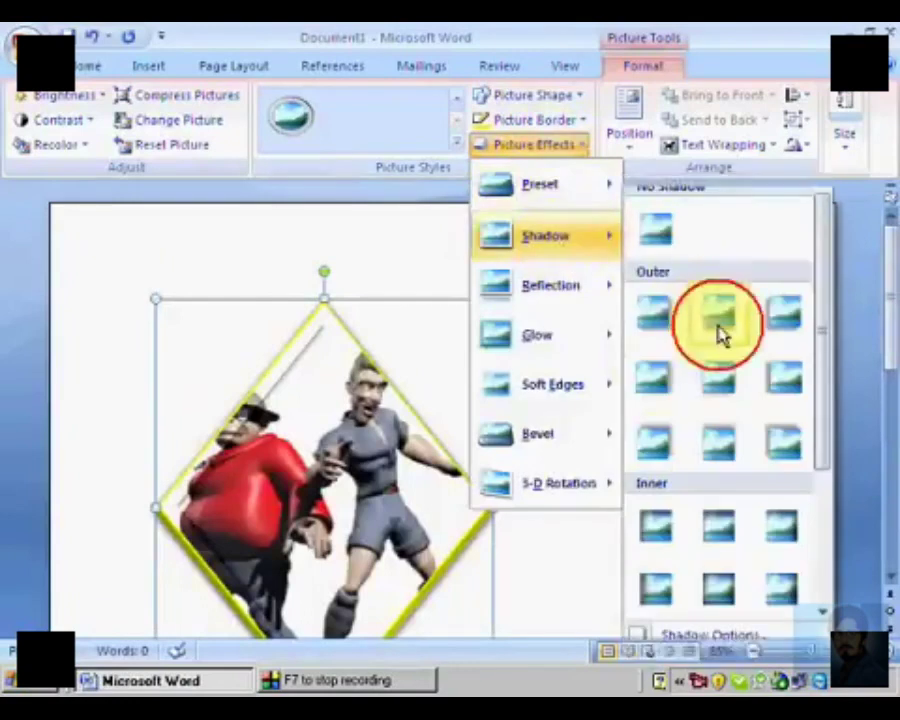
scroll(644, 370, down, 4)
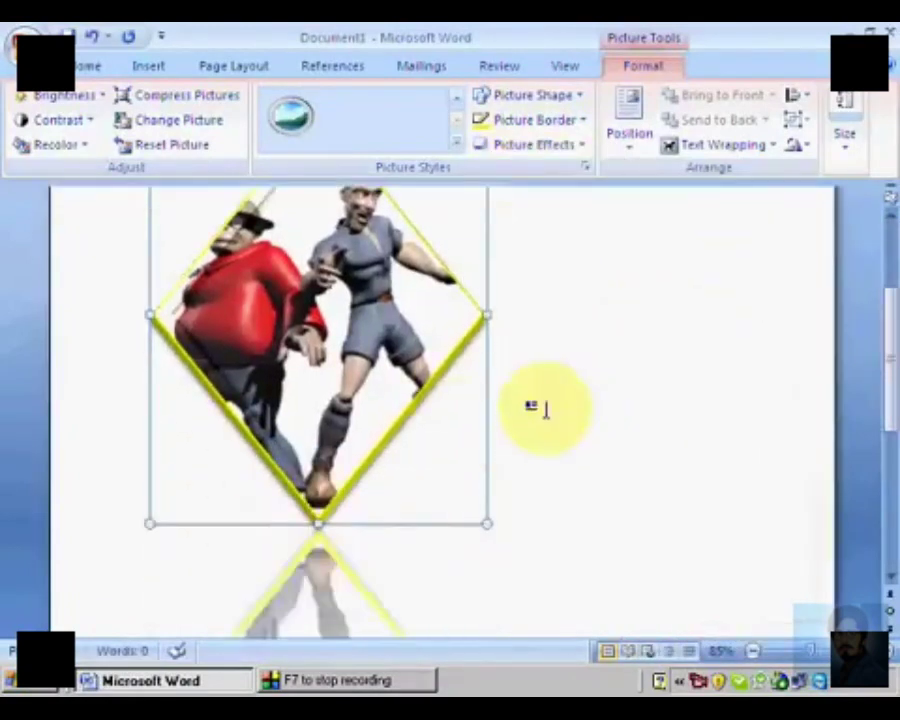
scroll(478, 370, up, 3)
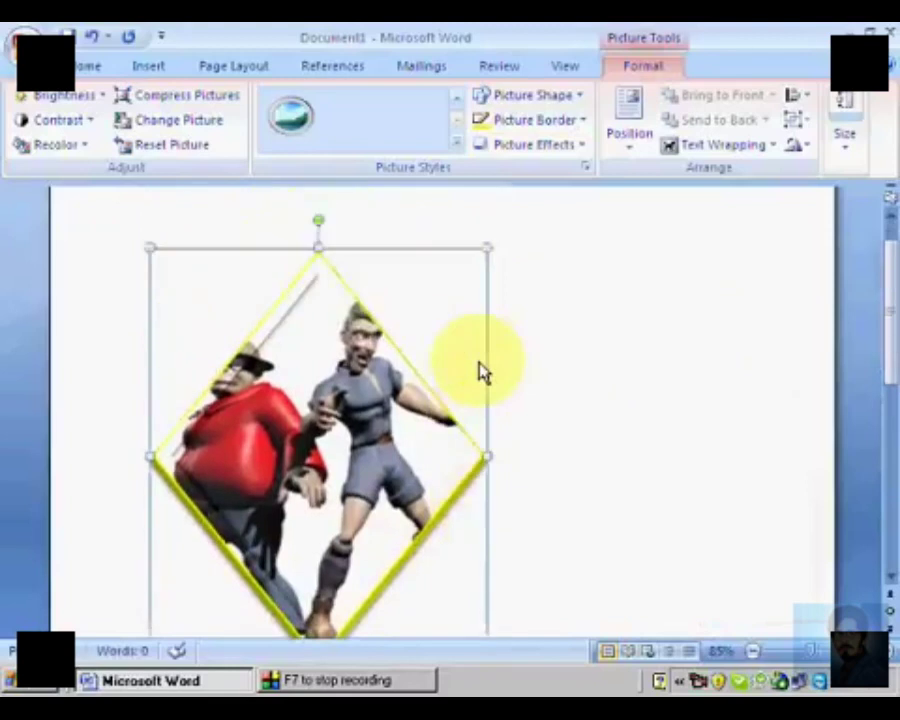
Step: Add an orange glow from the second row of variations and the last bevel variation to the diamond picture
click(531, 148)
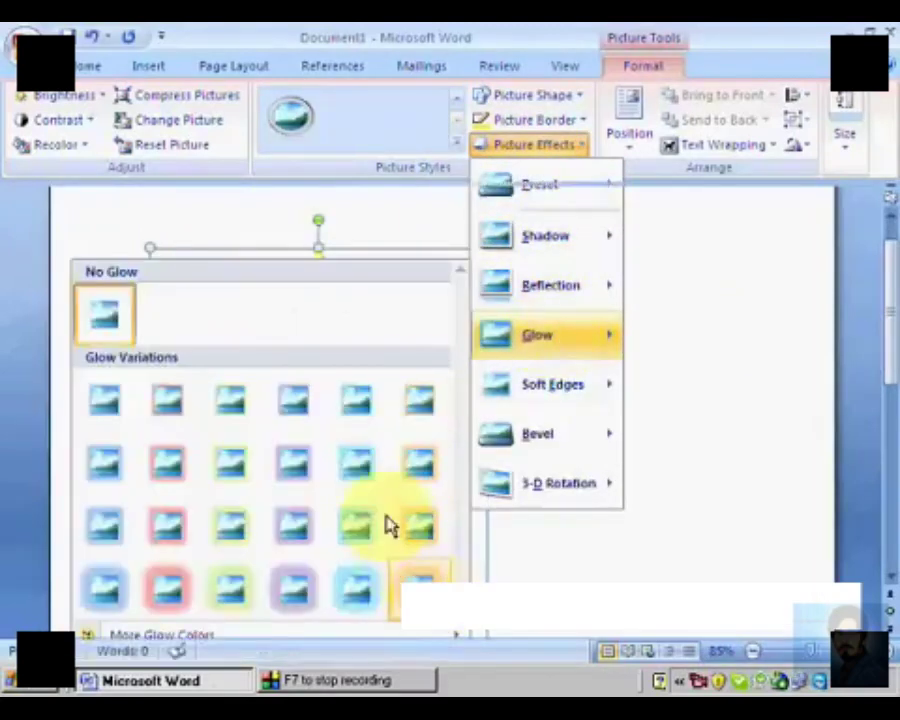
click(410, 464)
scroll(497, 484, down, 2)
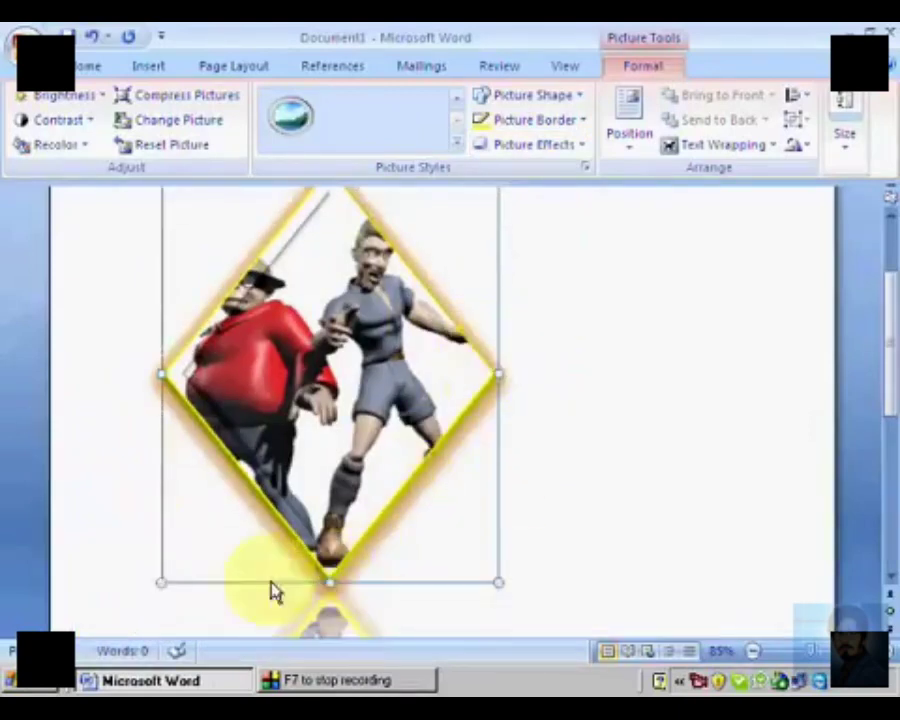
click(577, 148)
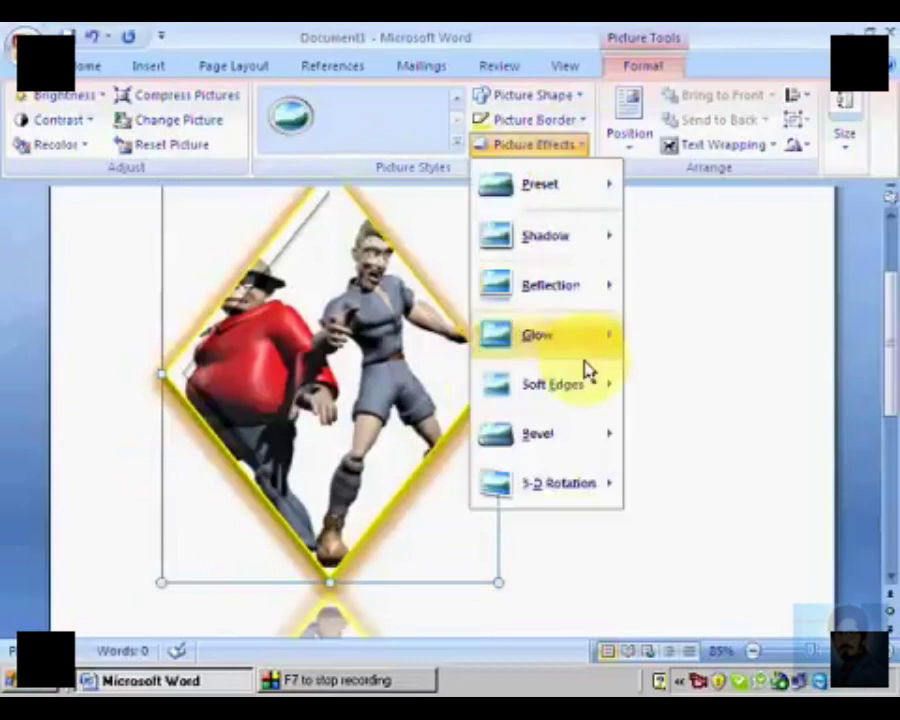
mouse_move(574, 446)
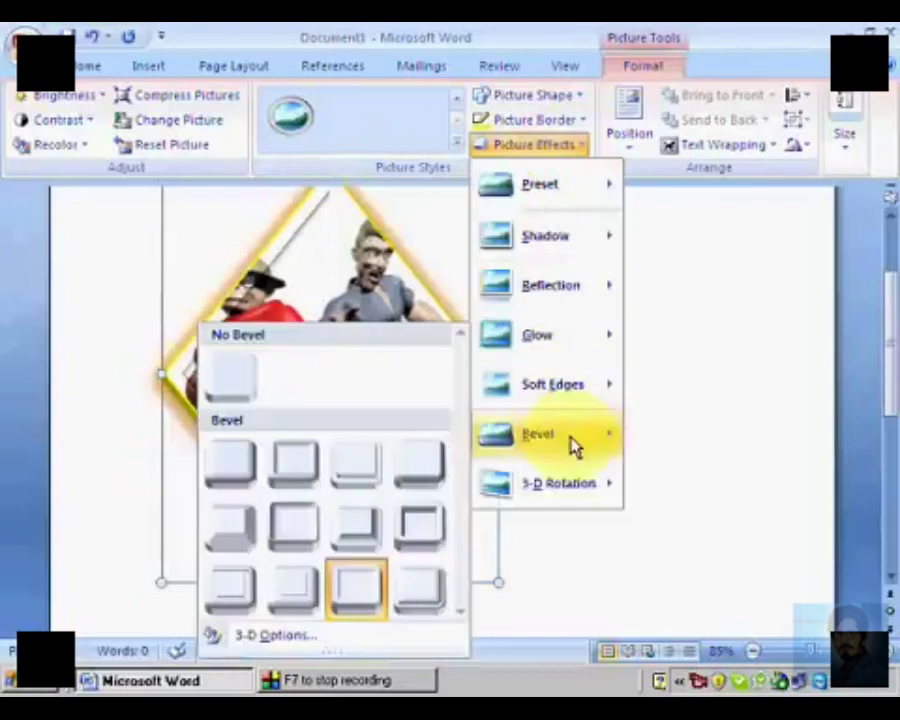
click(421, 594)
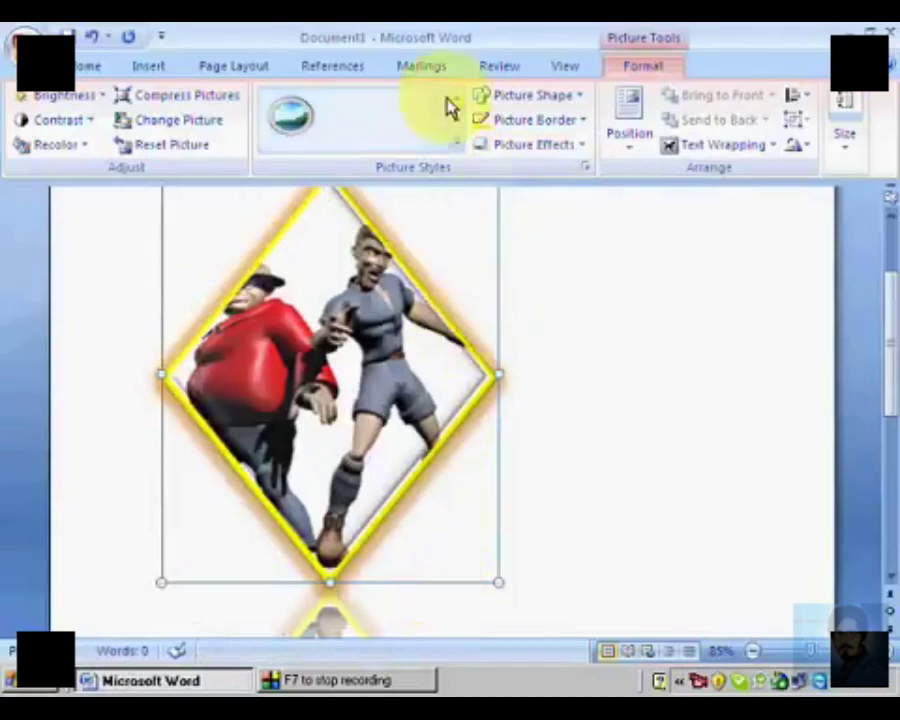
Step: Apply the black beveled oval picture style and give the picture the third bevel in the last row
click(455, 145)
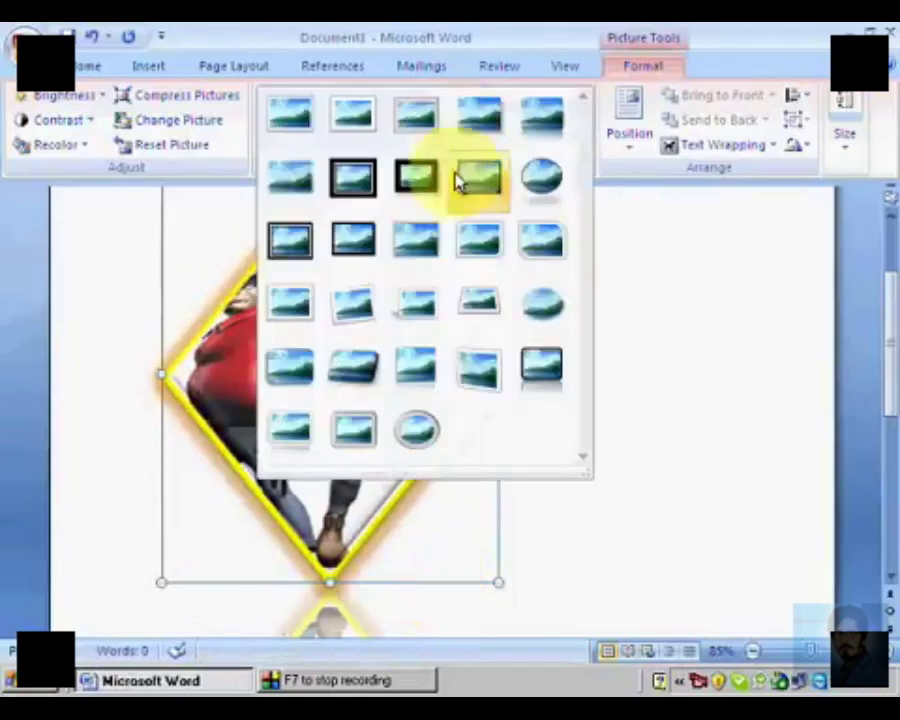
click(536, 178)
click(552, 146)
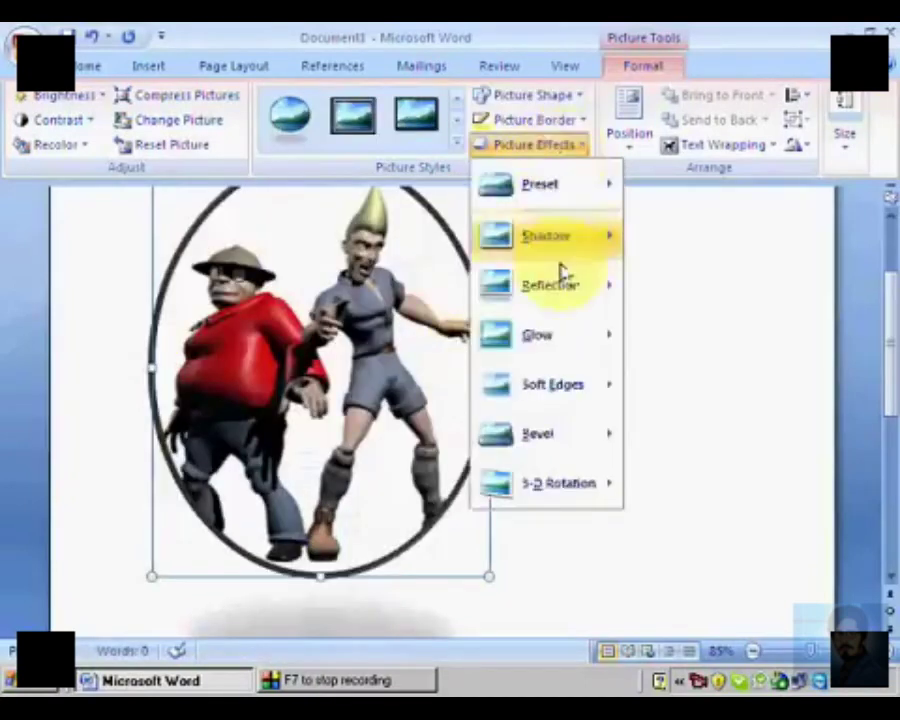
mouse_move(560, 438)
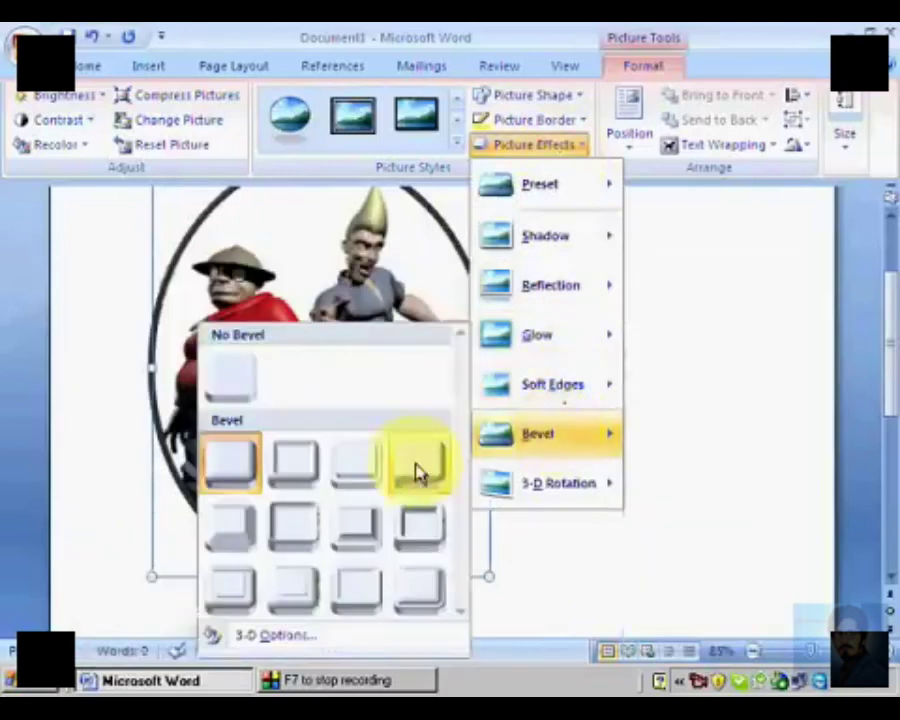
click(358, 594)
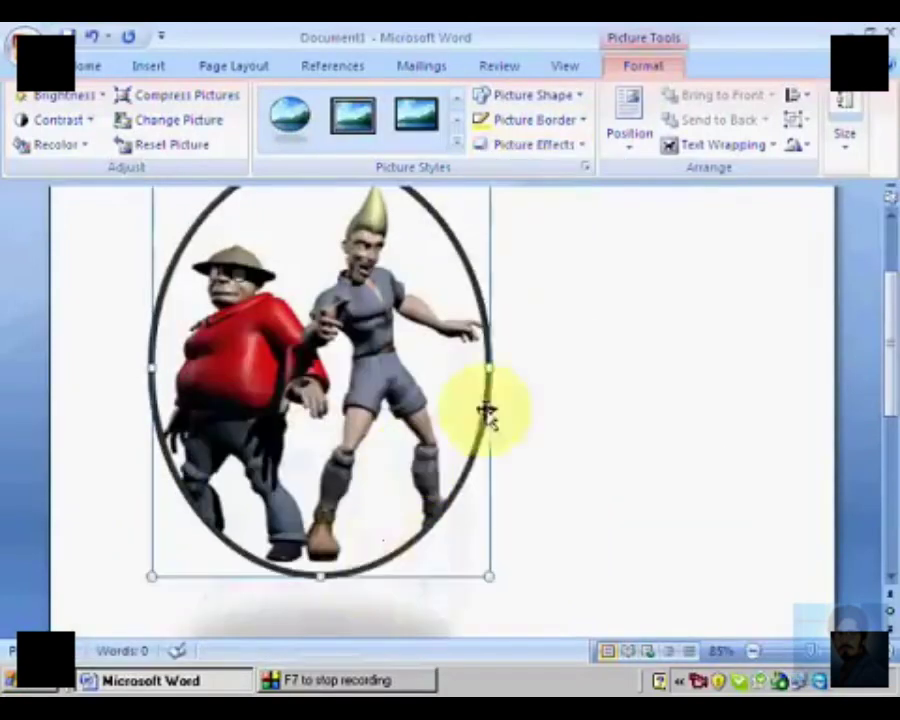
Step: Apply the second Parallel 3-D rotation to the oval picture
click(552, 146)
mouse_move(565, 484)
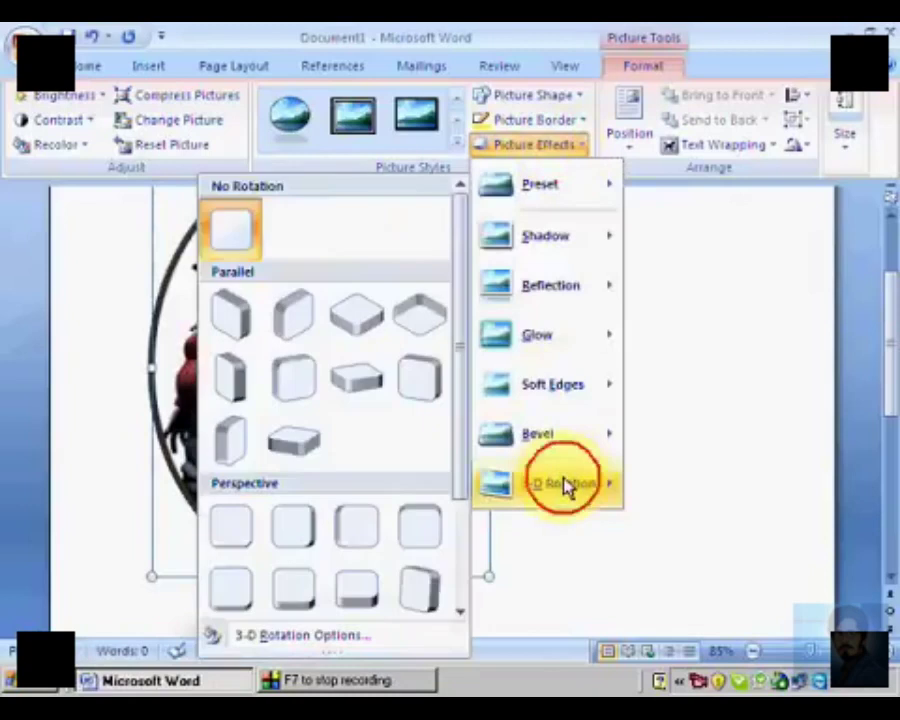
click(291, 330)
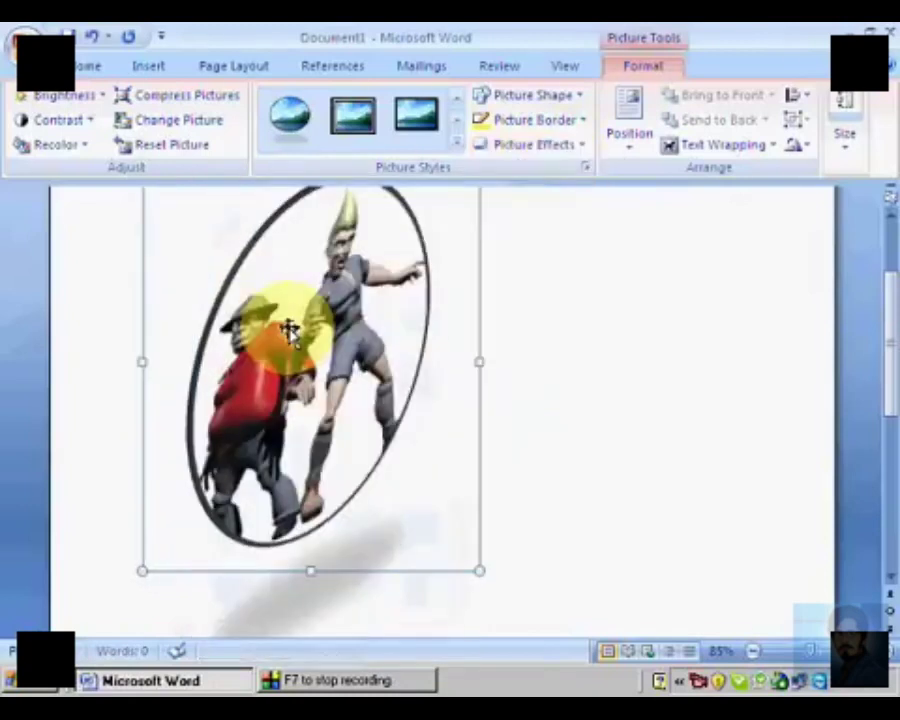
scroll(489, 368, up, 2)
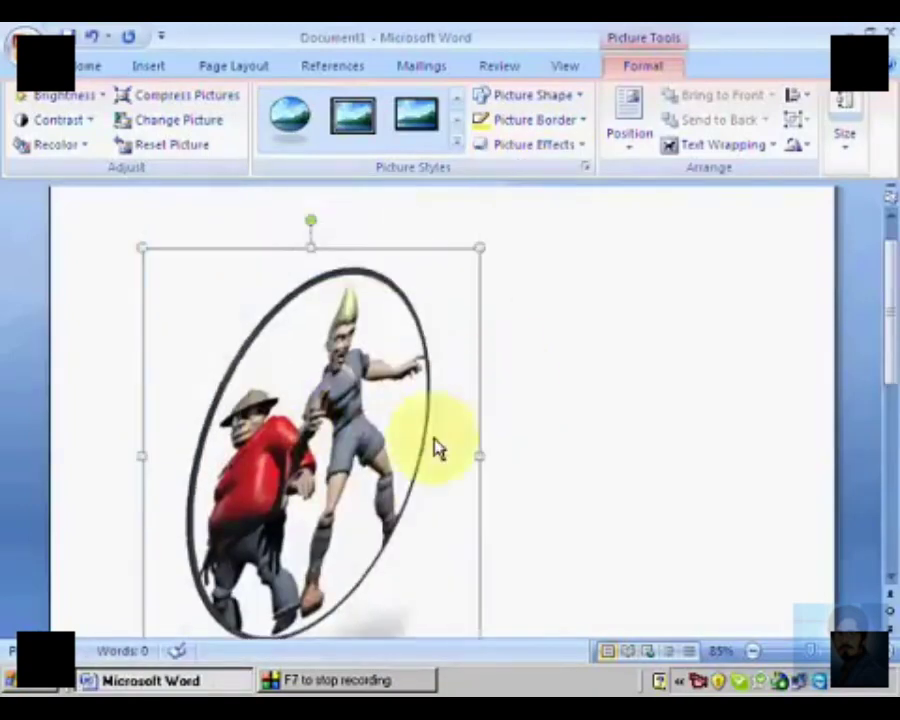
Step: Deselect the oval picture and insert the orange frog picture from file into the document
click(549, 333)
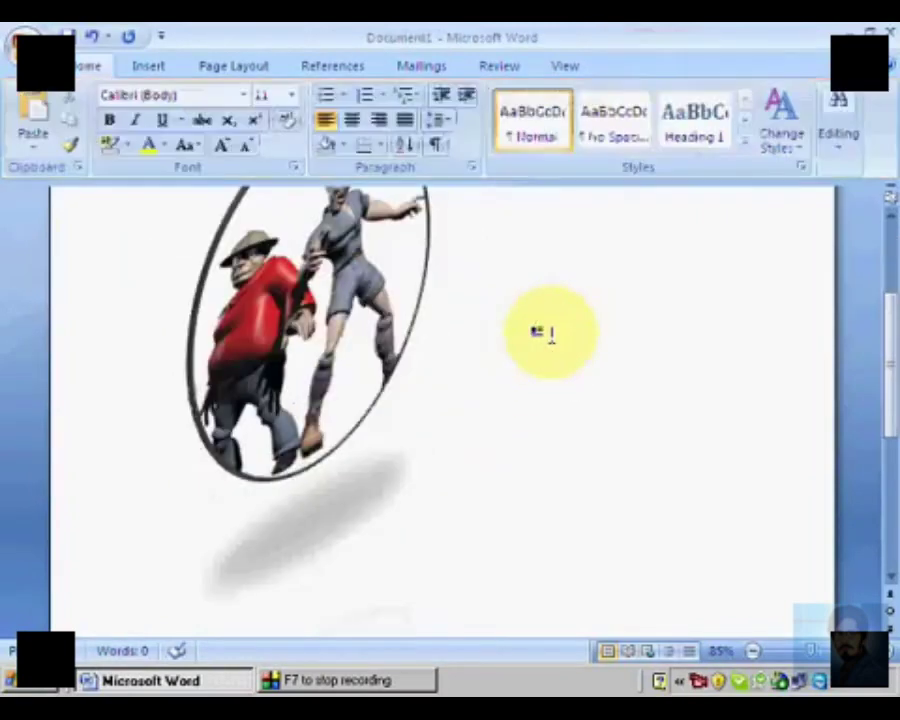
click(146, 70)
click(208, 118)
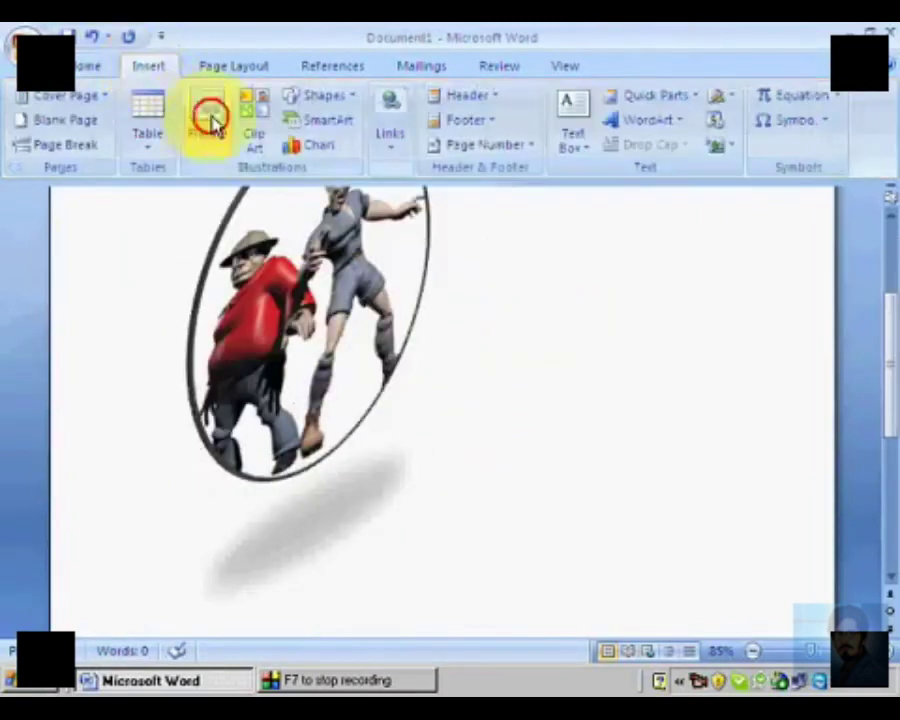
click(333, 322)
click(333, 322)
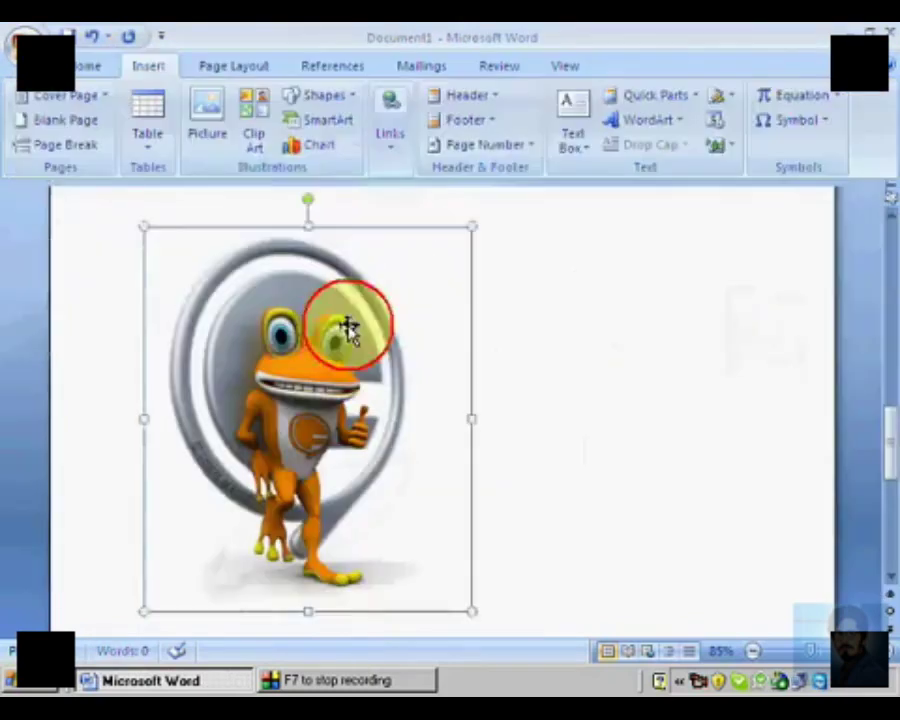
Step: Select the frog picture and scale it down slightly from its lower-right corner
click(352, 352)
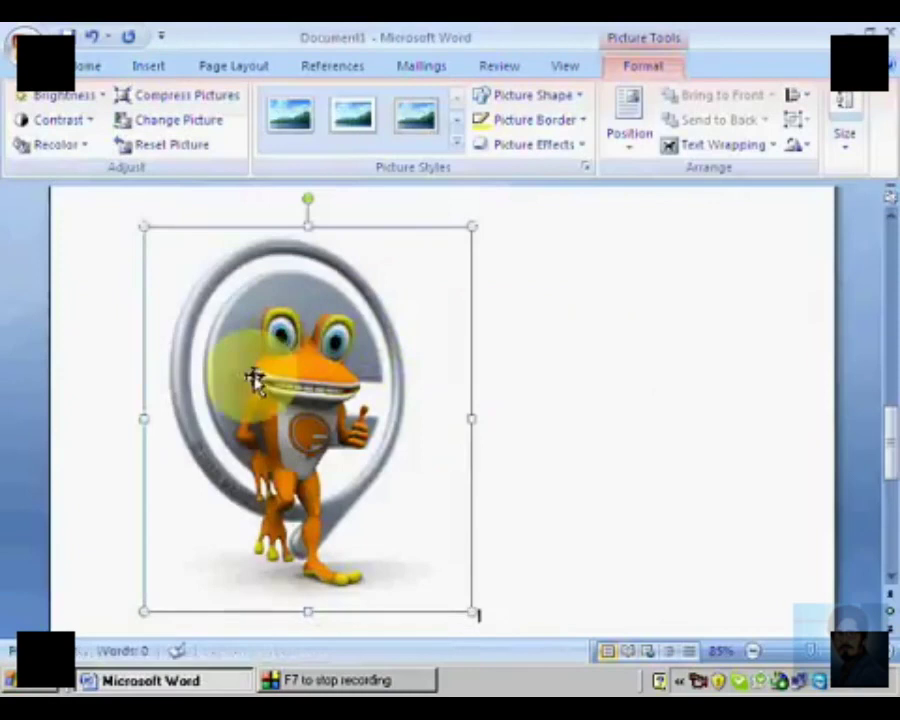
click(393, 398)
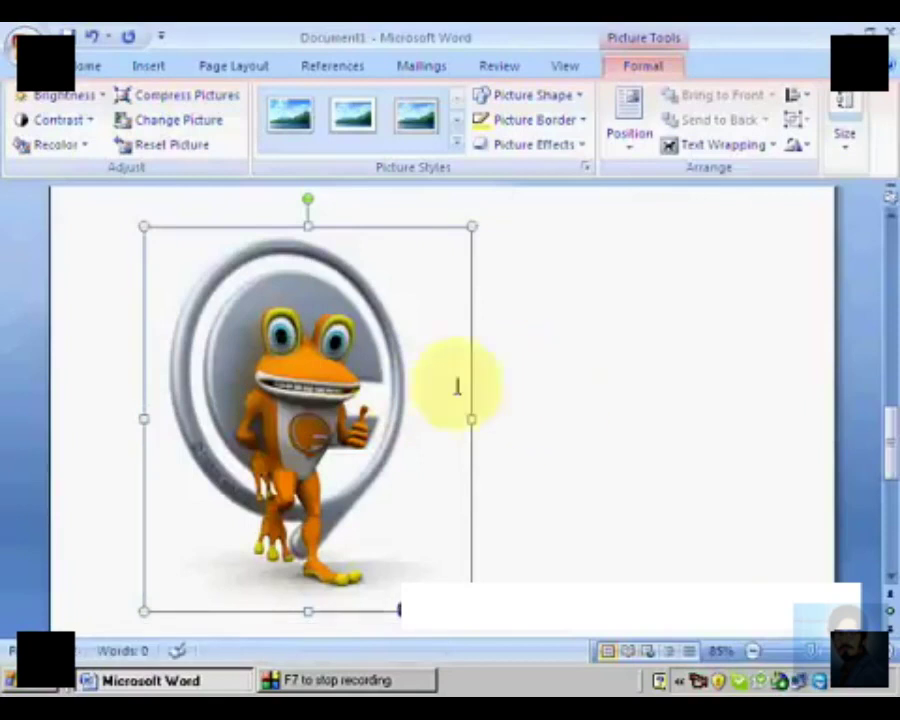
drag(471, 614, 426, 563)
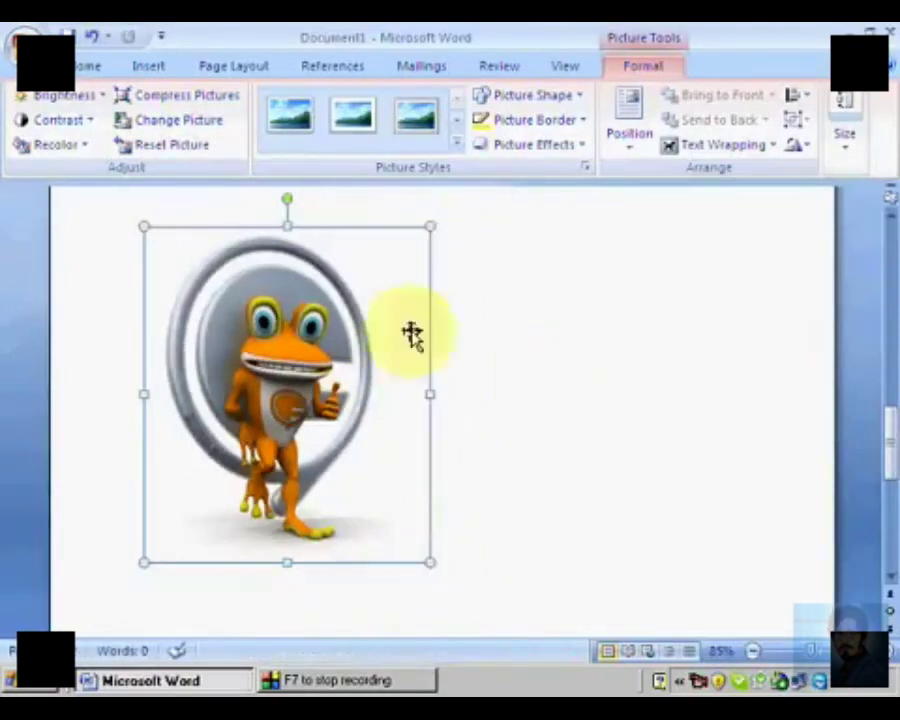
Step: Set the frog picture's text wrapping to Square
click(710, 148)
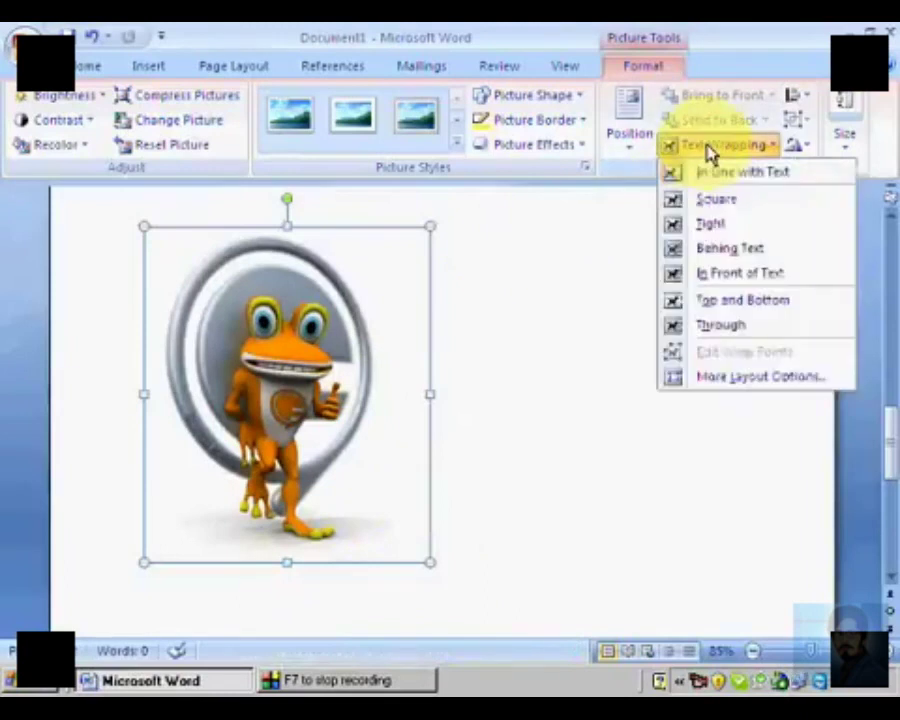
click(726, 201)
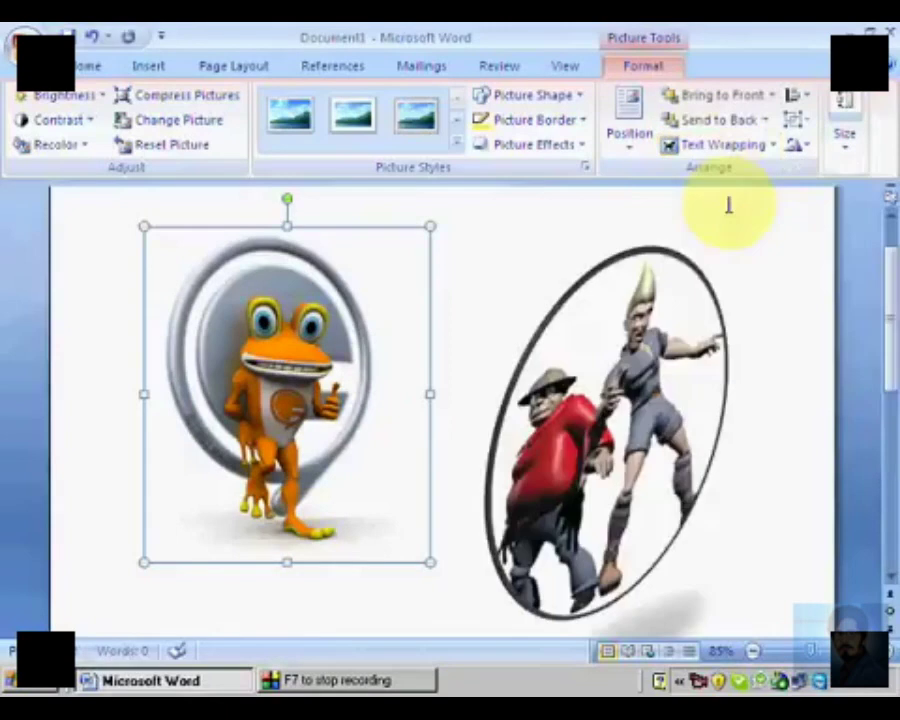
click(655, 378)
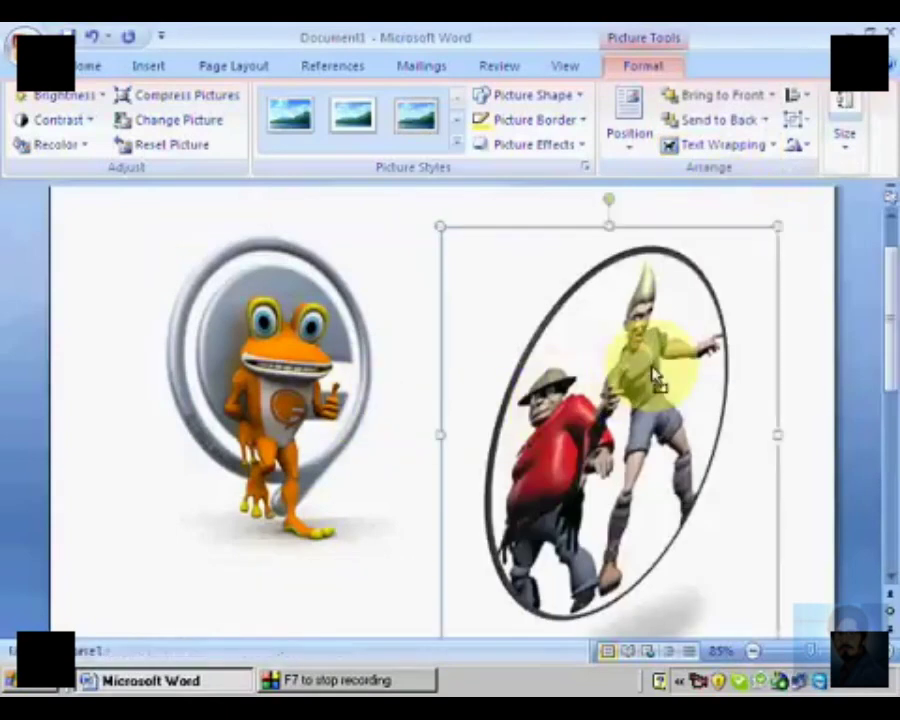
click(236, 414)
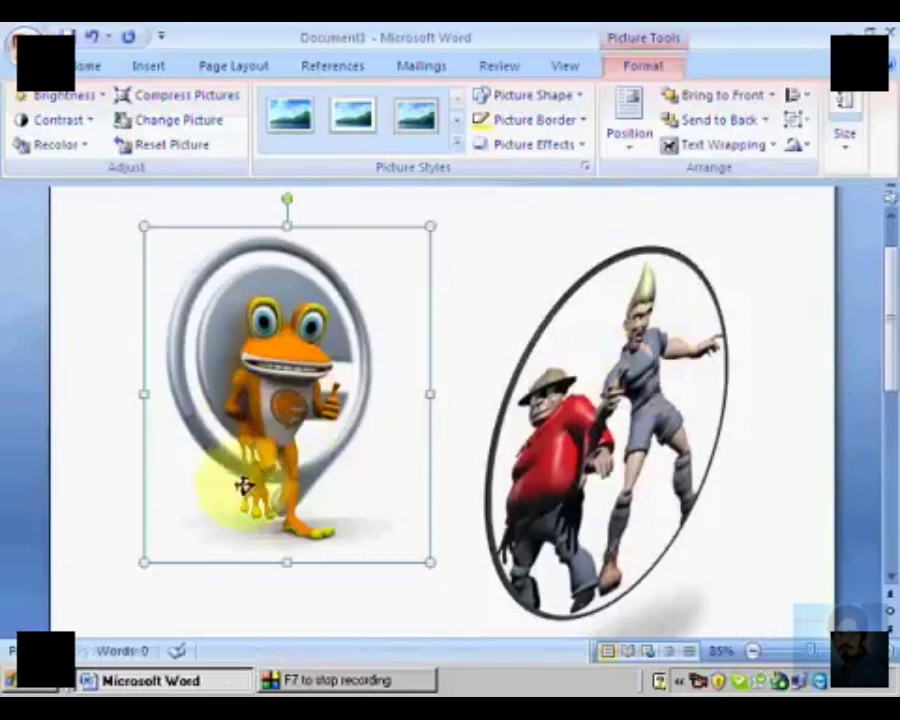
Step: Move the frog picture across the page to sit beside the oval picture
drag(267, 402, 219, 468)
drag(229, 388, 569, 327)
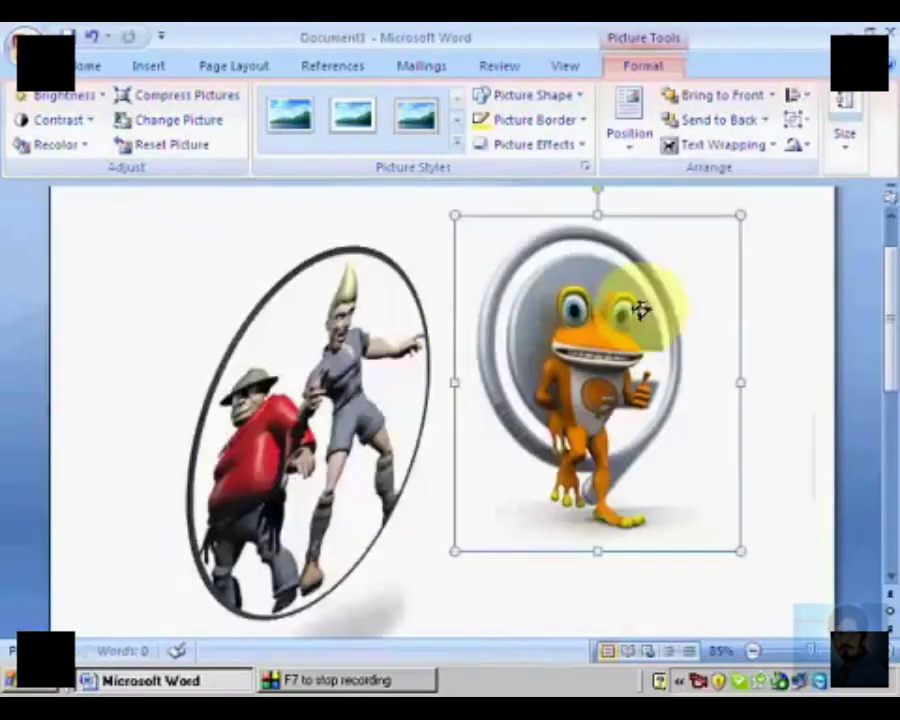
Step: Set the oval picture's text wrapping to Square and move it slightly toward the middle of the page
click(244, 461)
drag(348, 406, 330, 465)
click(419, 500)
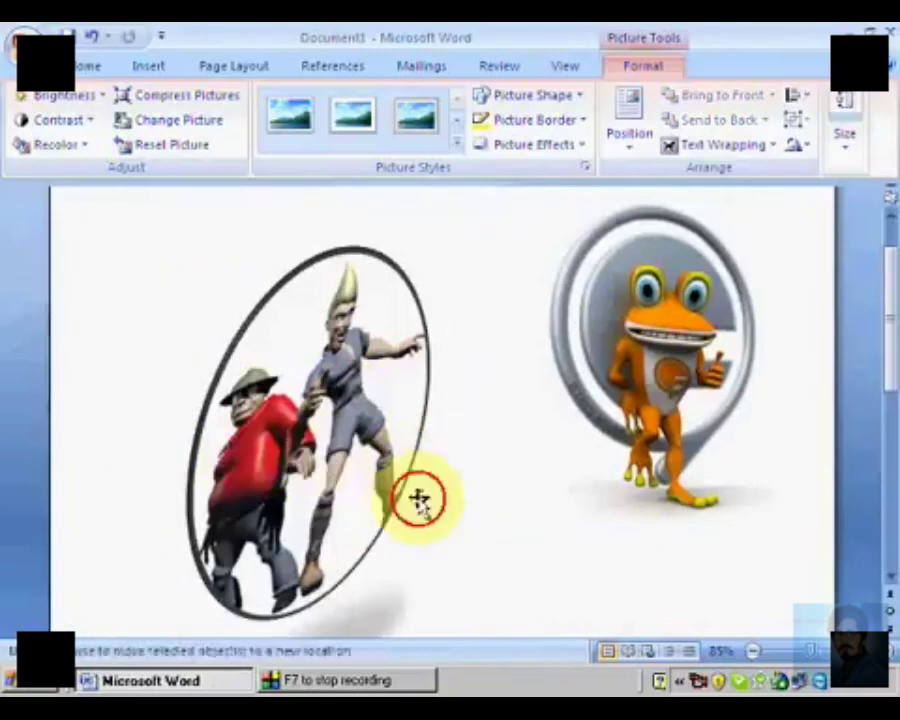
click(727, 148)
click(722, 203)
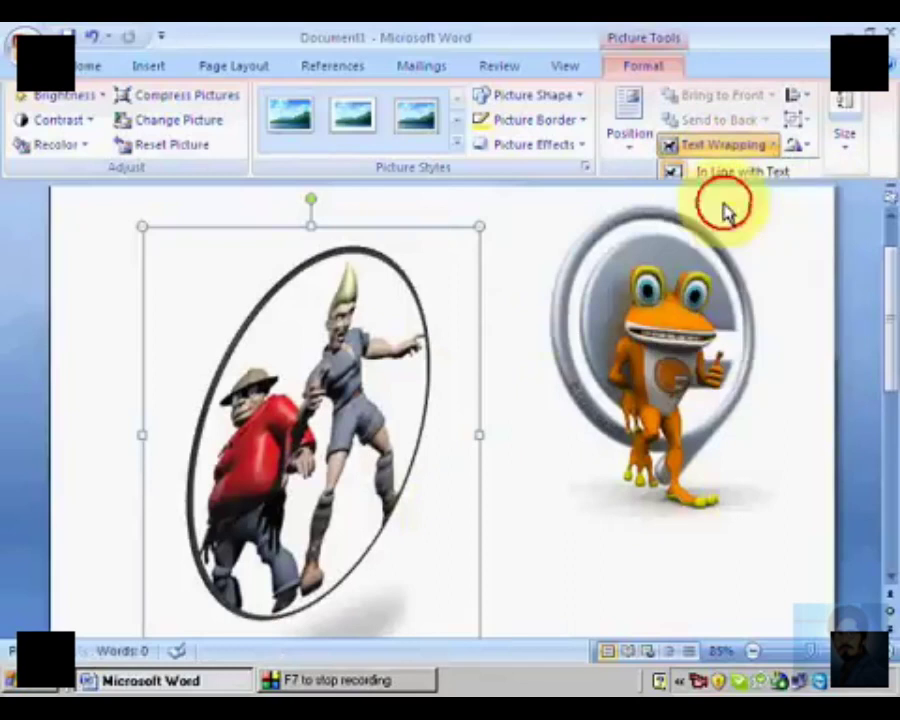
drag(402, 414, 420, 420)
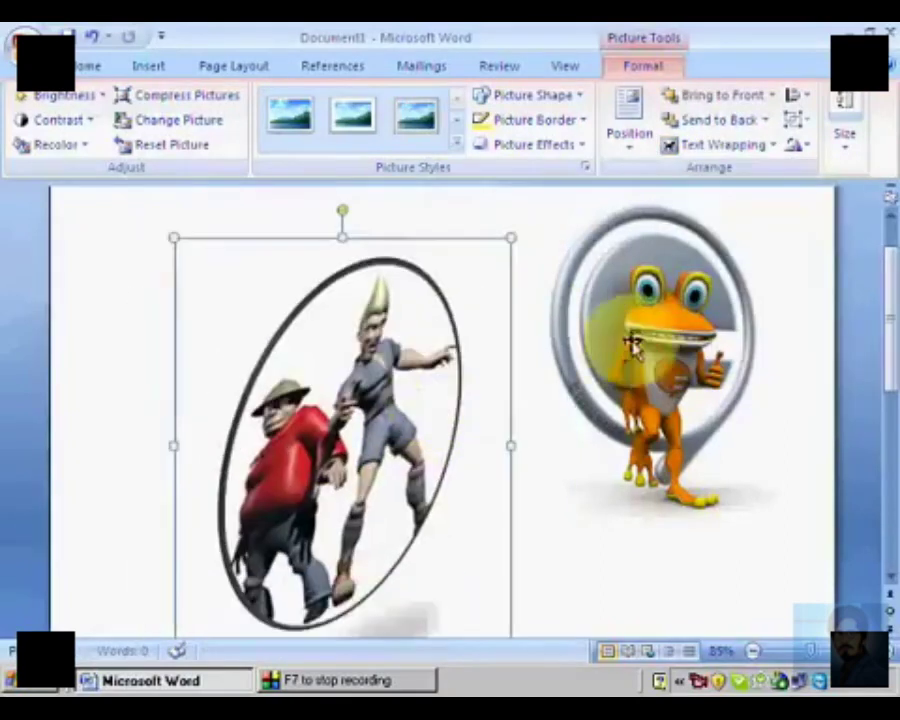
Step: Move the frog picture so that it overlaps the oval picture
click(634, 362)
drag(632, 432, 632, 519)
drag(692, 466, 468, 453)
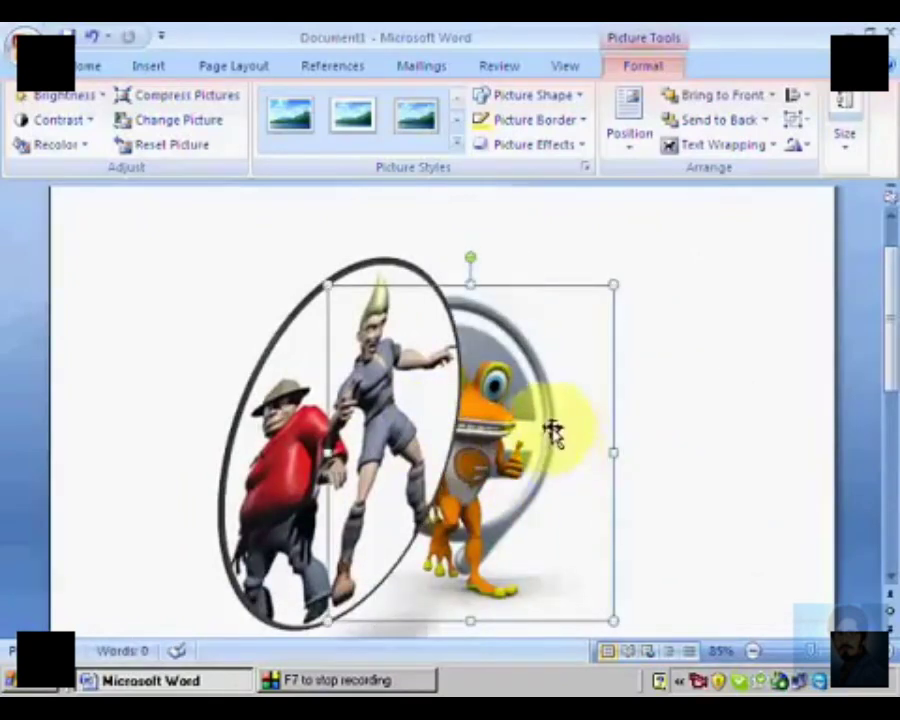
Step: Select the oval picture and send it to the back, behind the frog picture
click(647, 400)
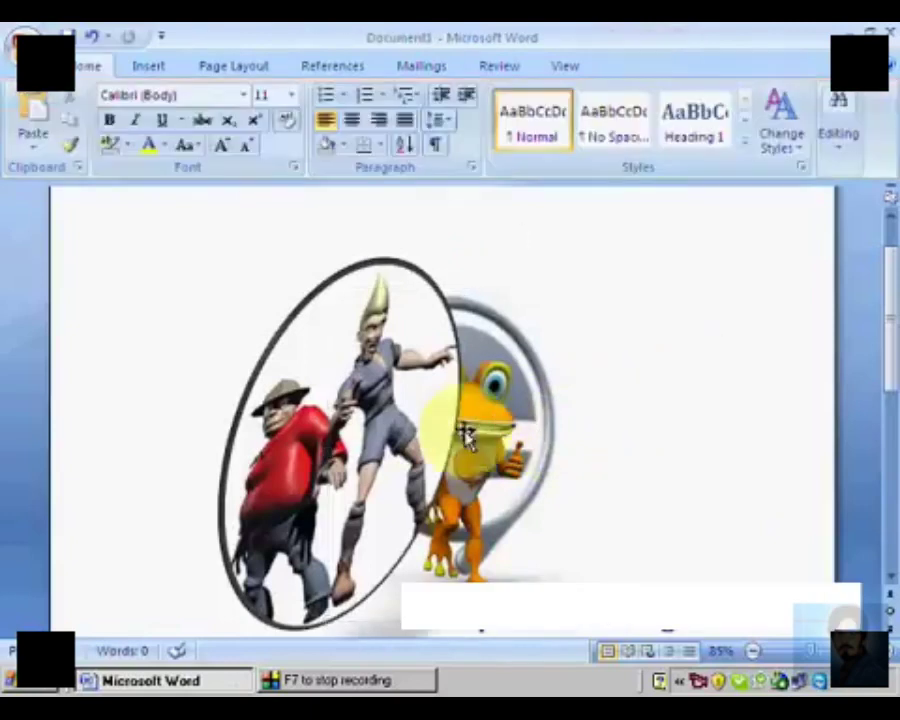
click(566, 420)
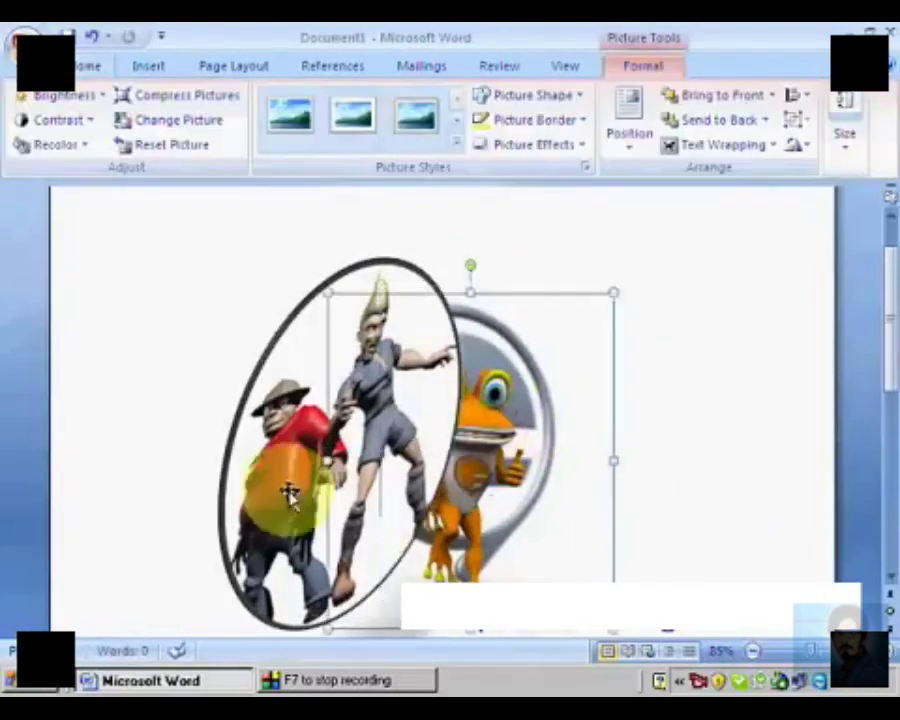
click(261, 600)
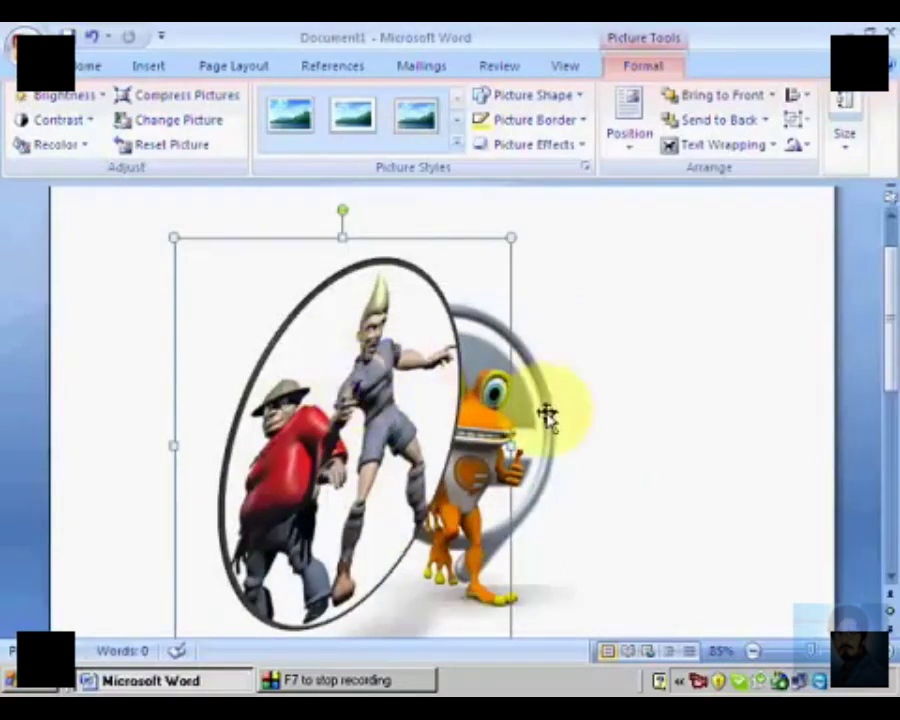
click(527, 503)
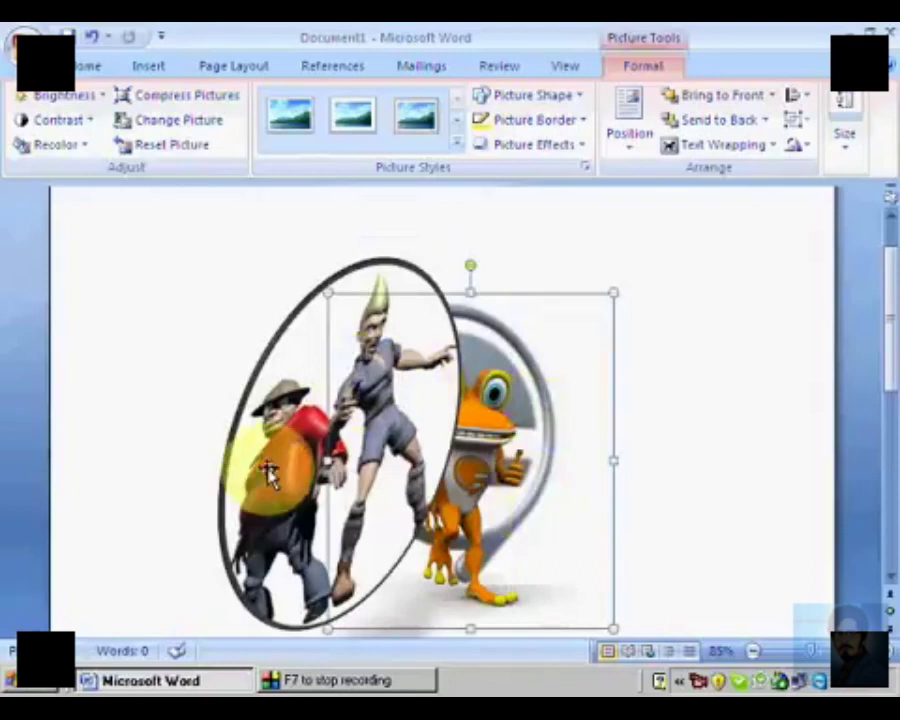
click(241, 446)
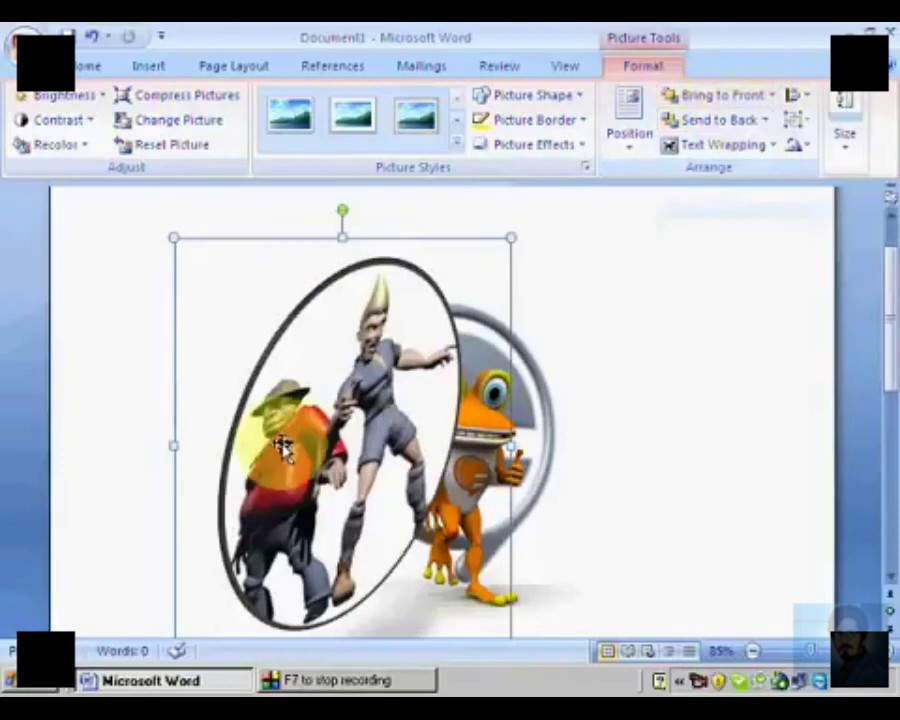
click(712, 124)
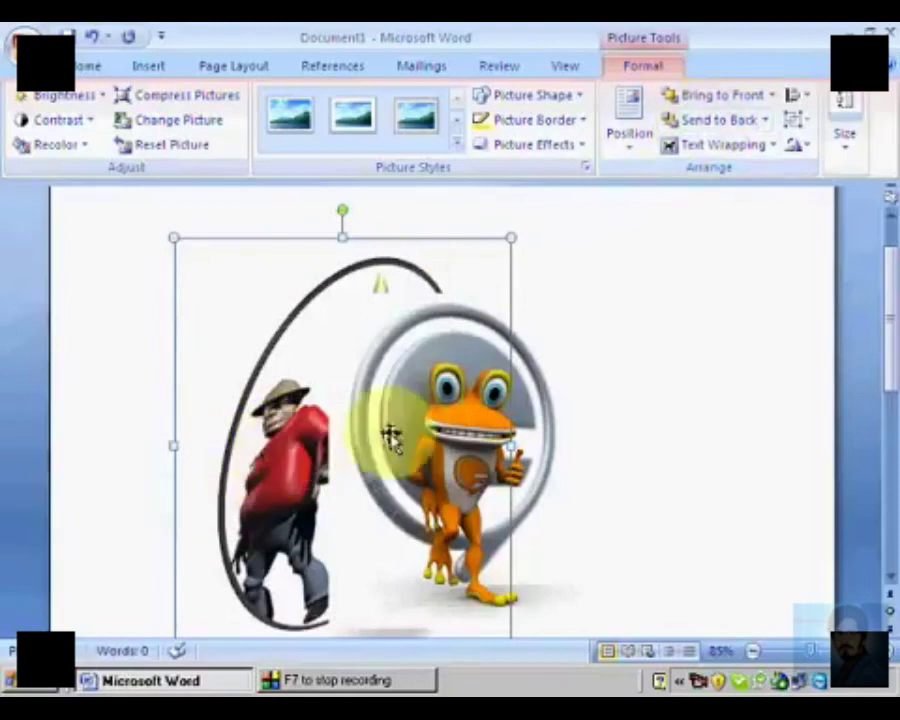
Step: Shift the frog picture slightly away from the oval picture's centre and send it to the back
click(565, 560)
click(482, 438)
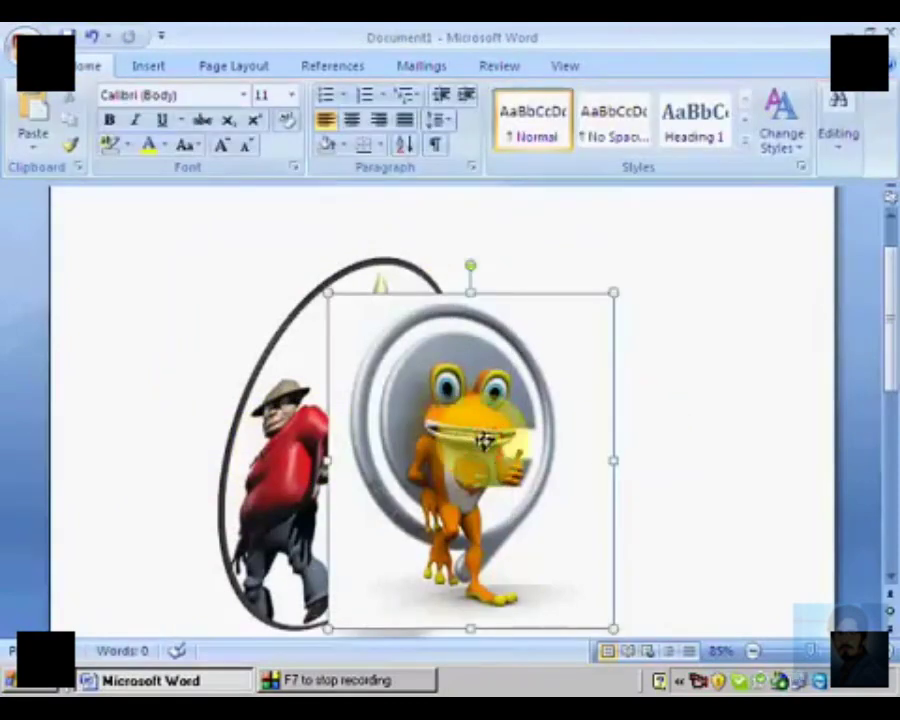
drag(484, 441, 515, 441)
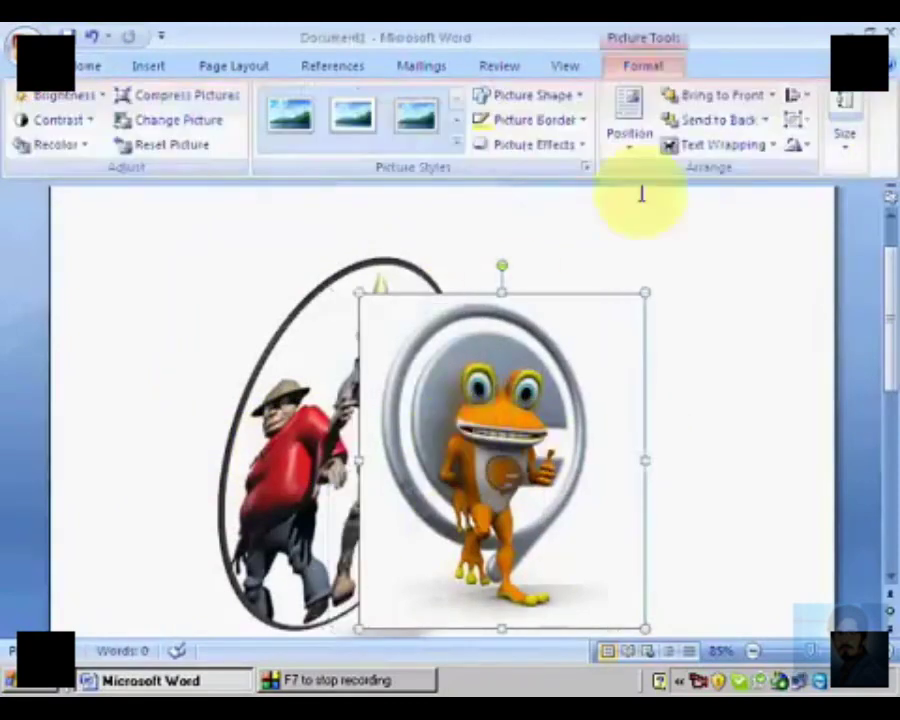
click(722, 121)
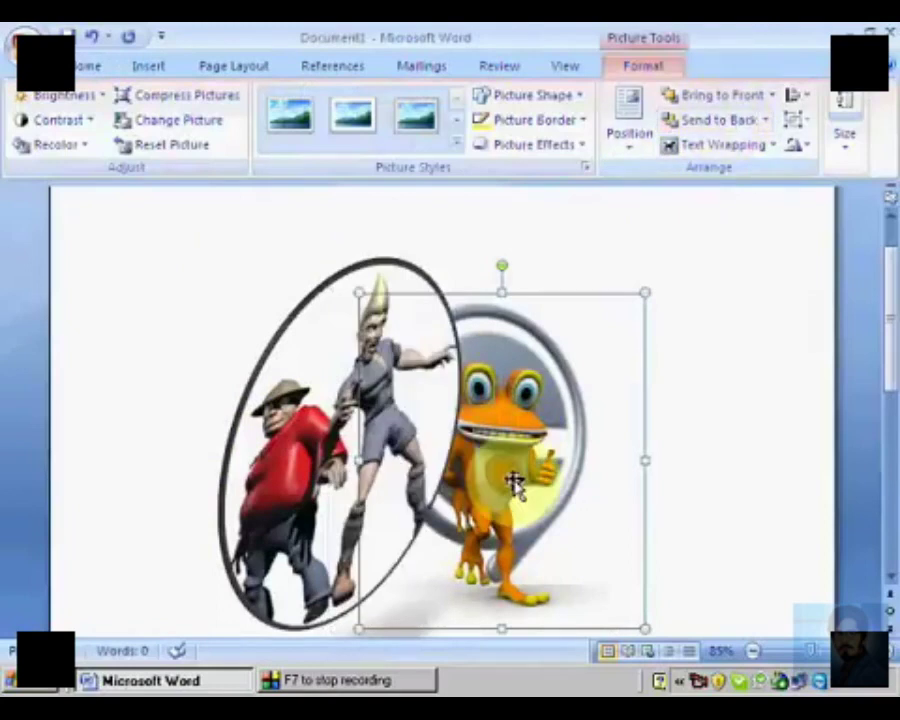
Step: Bring the frog picture to the front and reposition it slightly farther right and lower, partly over the oval picture
click(700, 100)
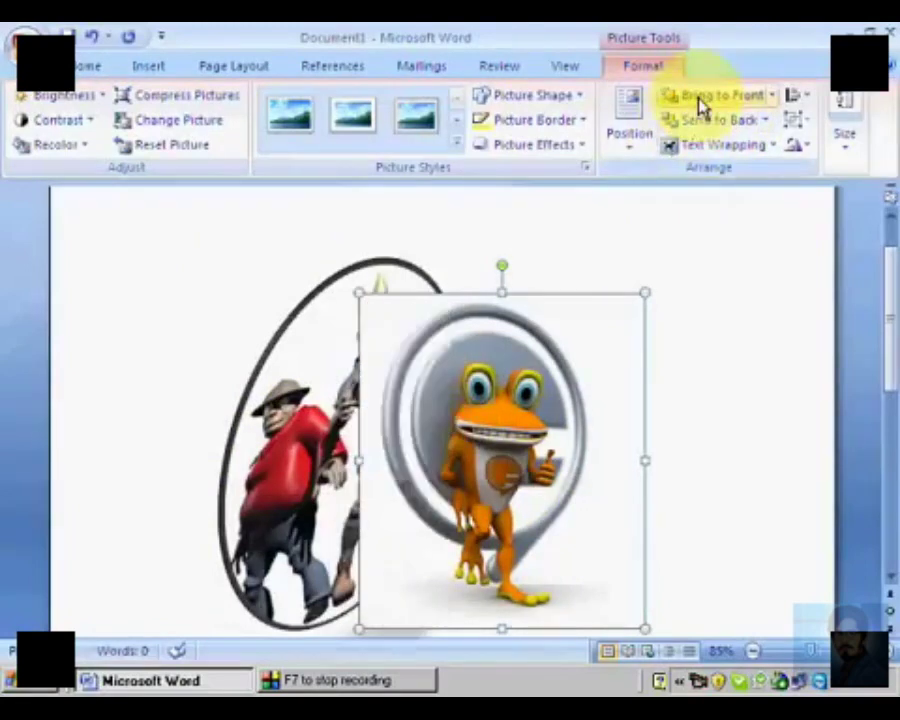
drag(478, 466, 593, 389)
drag(537, 450, 453, 536)
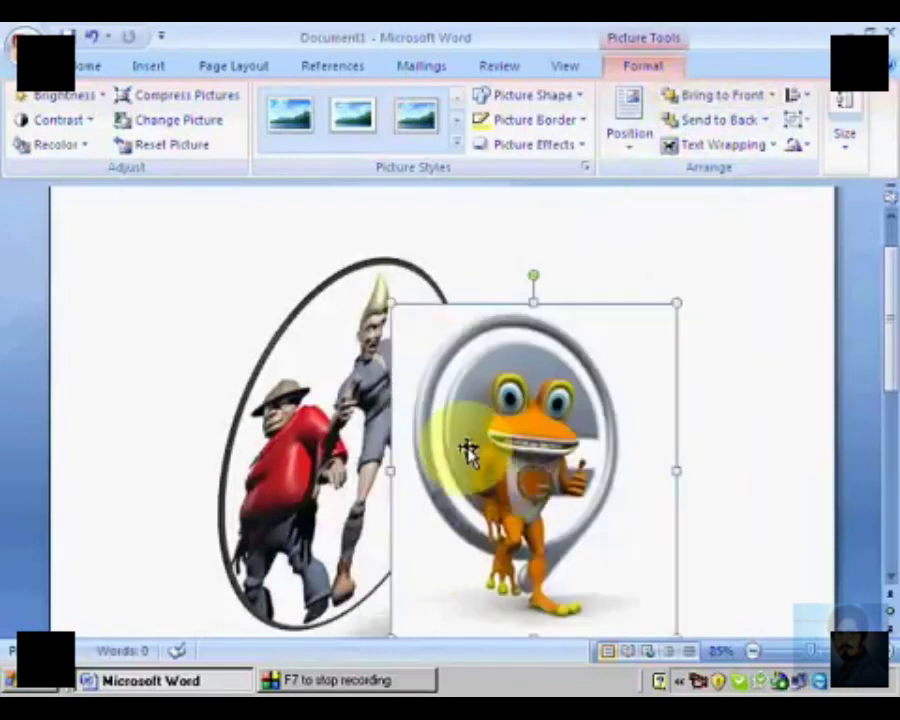
Step: Flip the frog picture horizontally
click(798, 150)
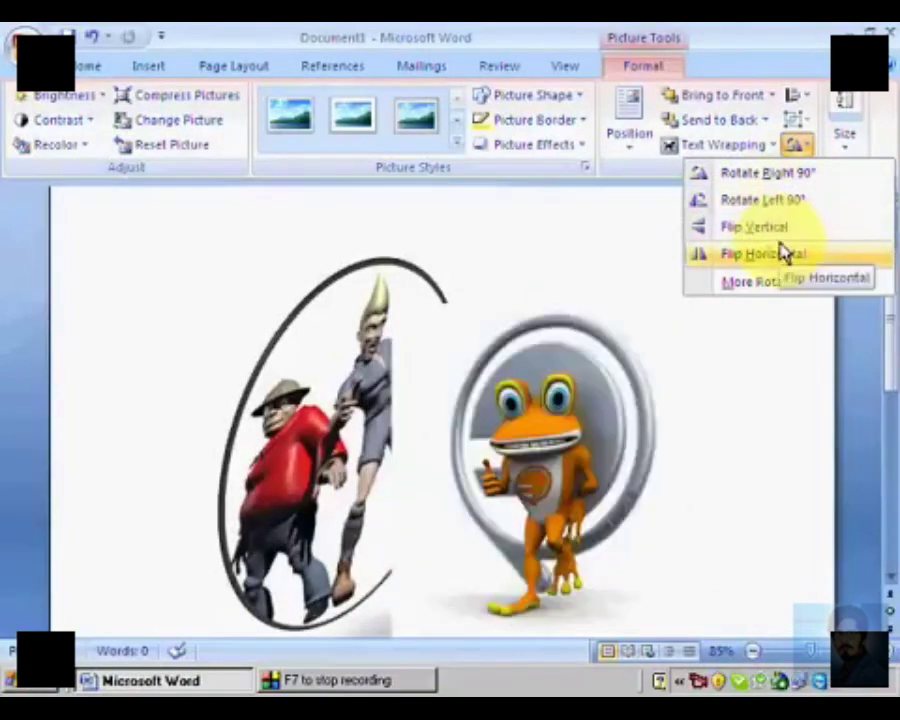
click(783, 252)
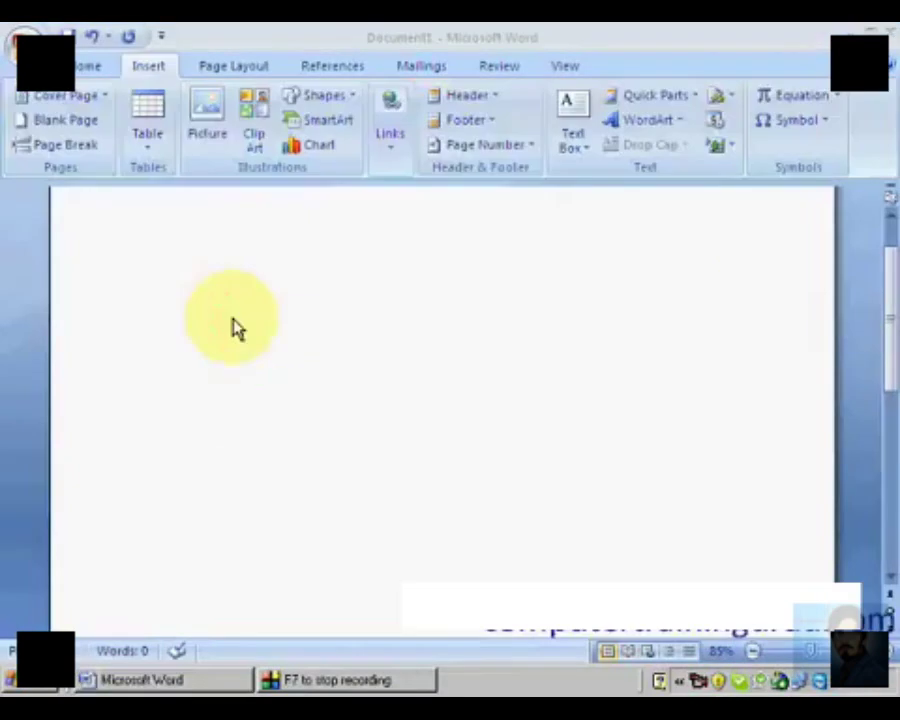
Step: Start inserting clip art in the empty document and open the Clip Organizer
click(251, 106)
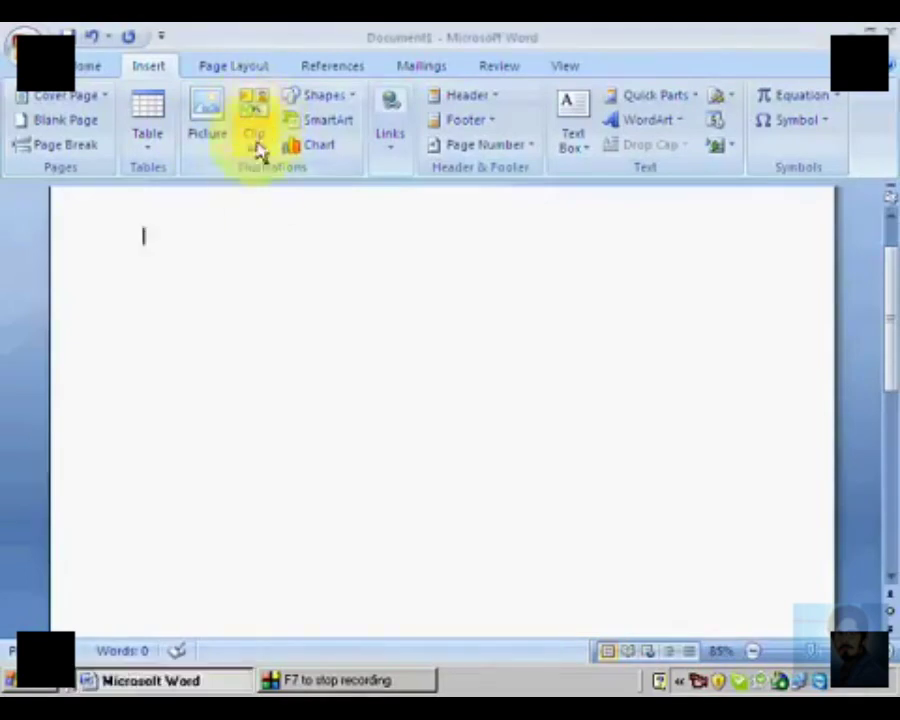
click(250, 118)
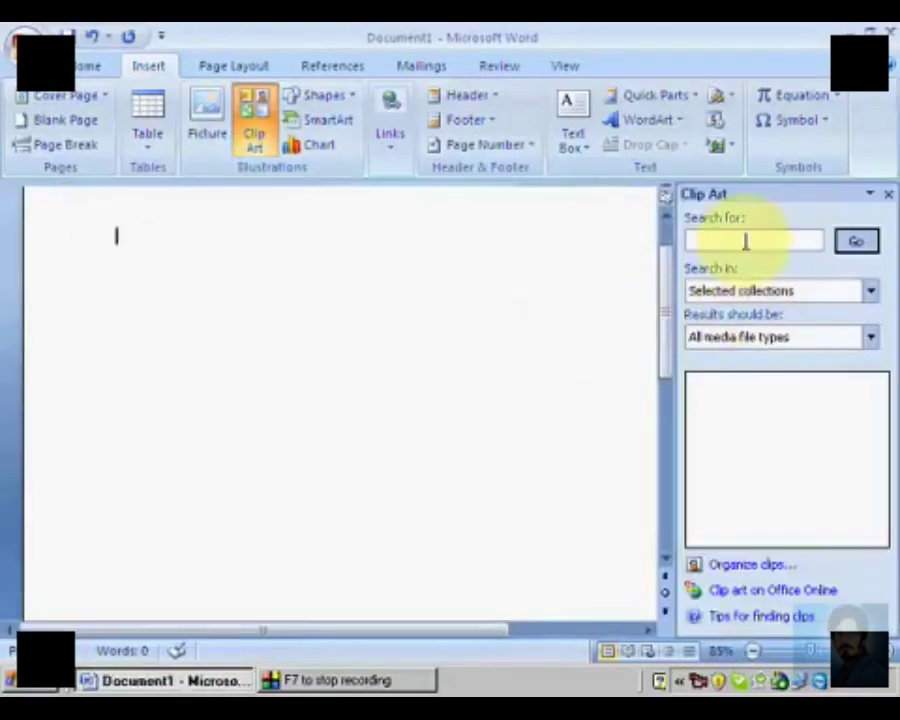
click(757, 567)
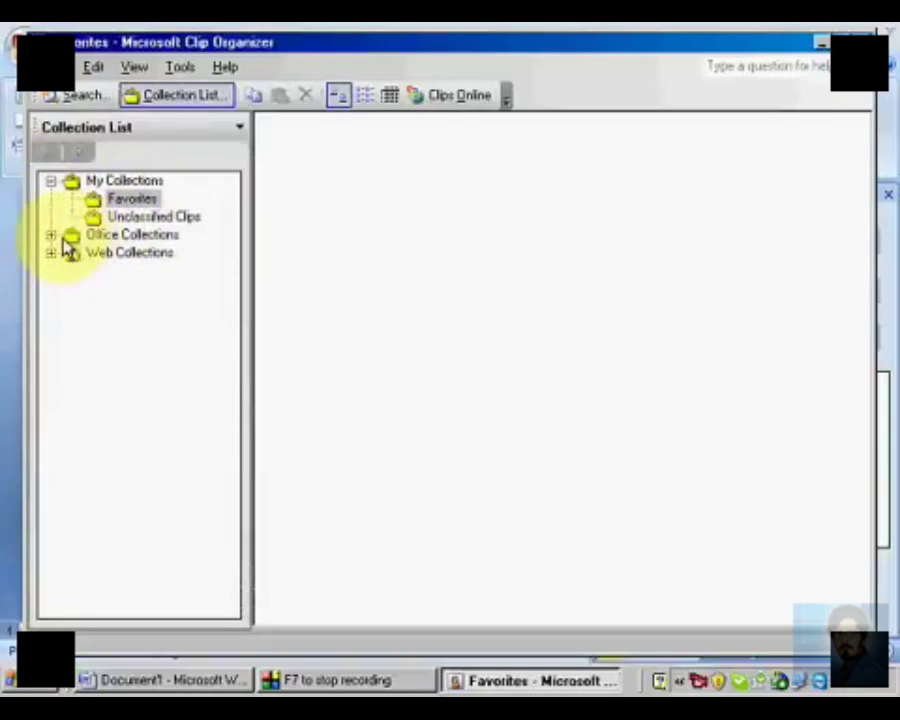
Step: Expand Office Collections and browse the Academic, Agriculture, Animals, Wild and Arts clips
click(51, 236)
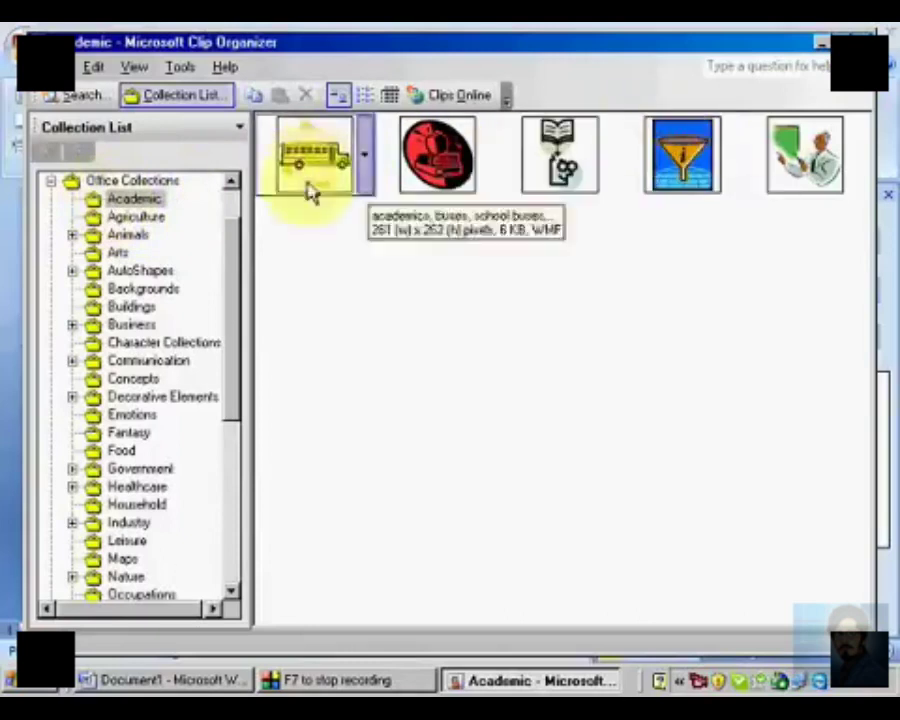
click(138, 217)
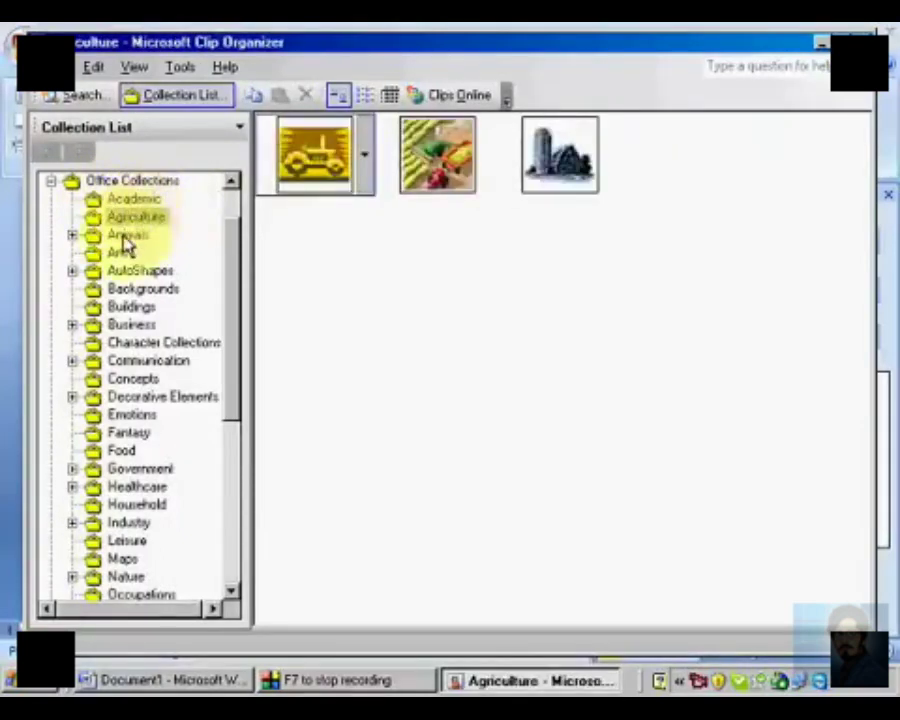
click(127, 235)
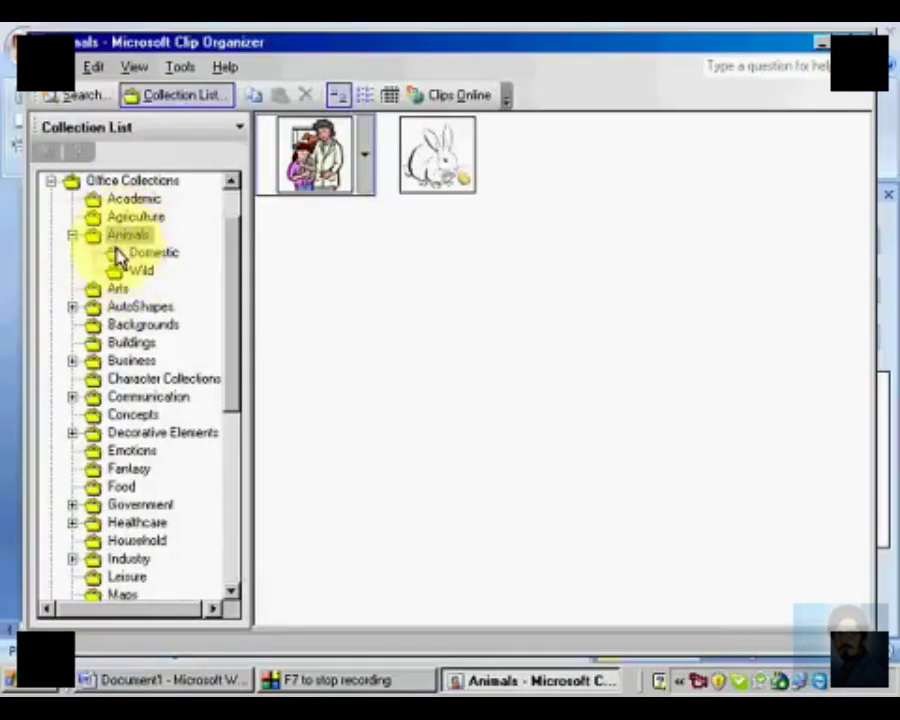
click(117, 250)
click(117, 253)
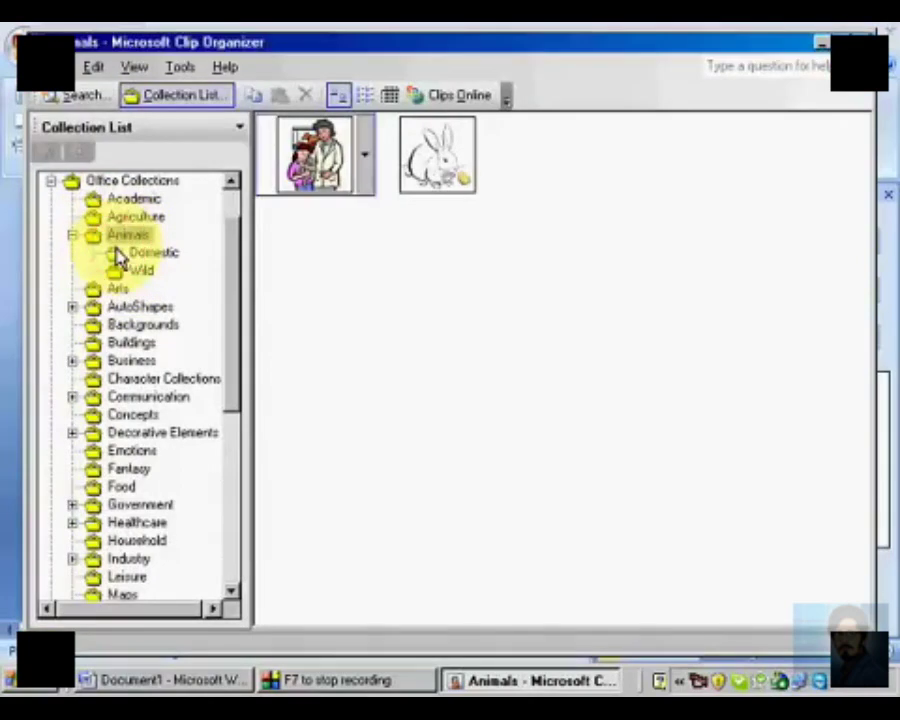
click(116, 257)
click(119, 275)
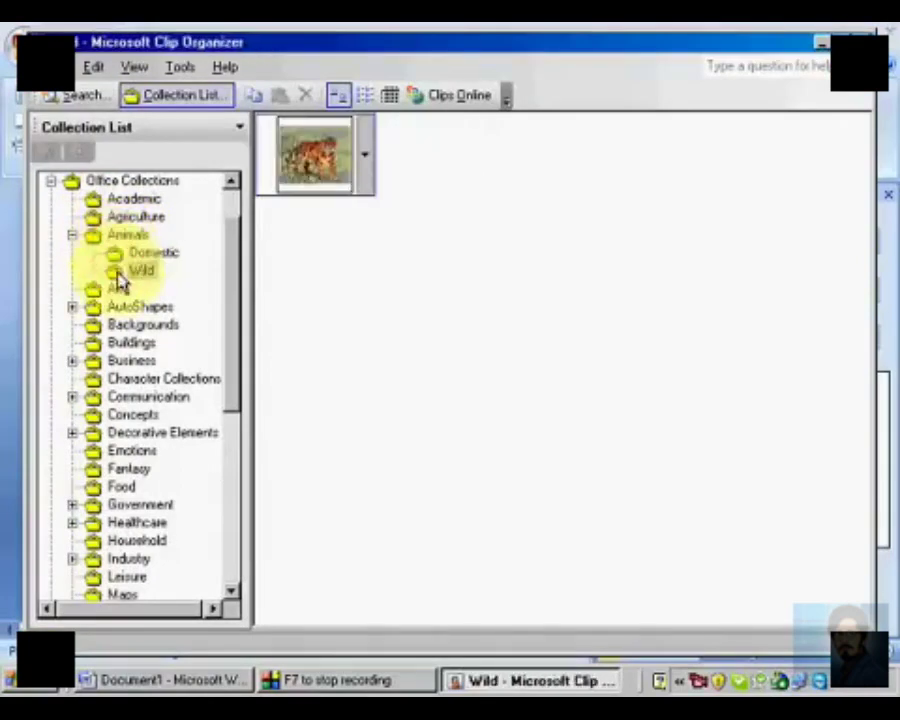
click(117, 289)
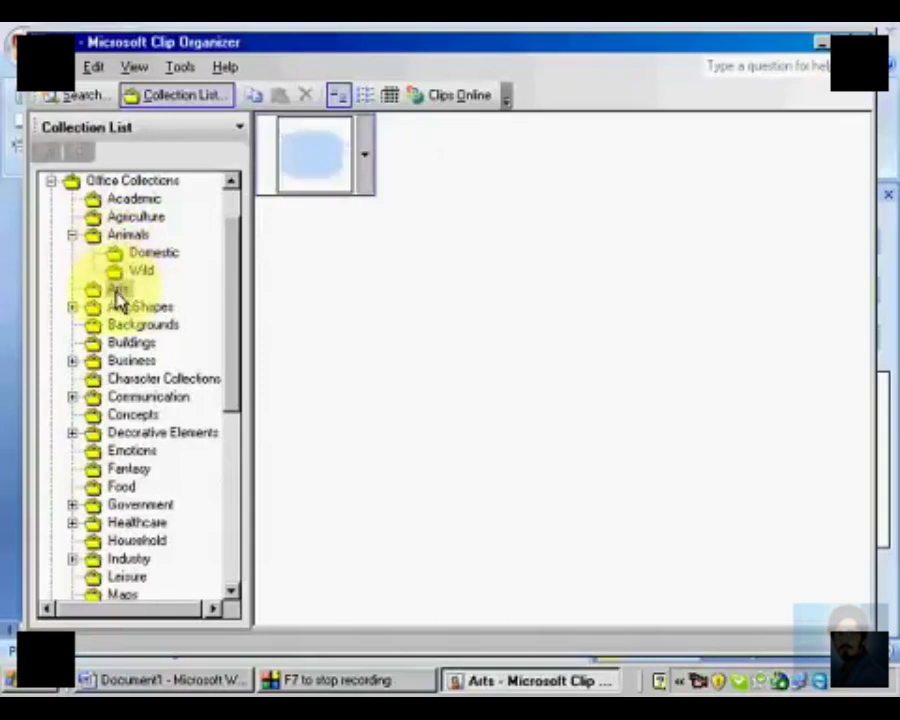
Step: Expand the AutoShapes collection and view its Banners, Conceptual, Miscellaneous, Networking, Office Layout and Web Site clips
click(115, 309)
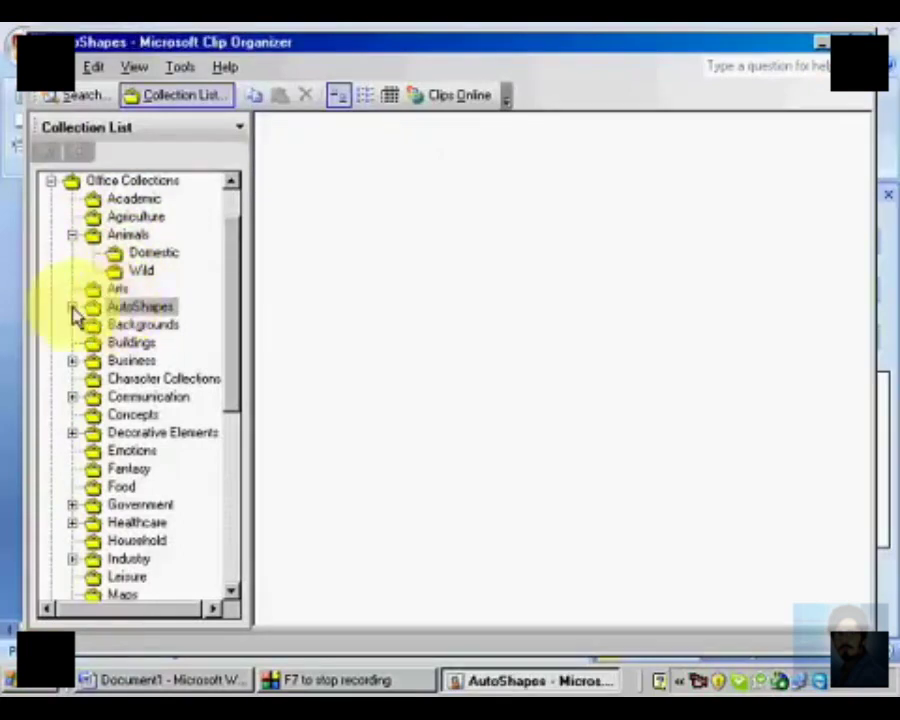
click(72, 308)
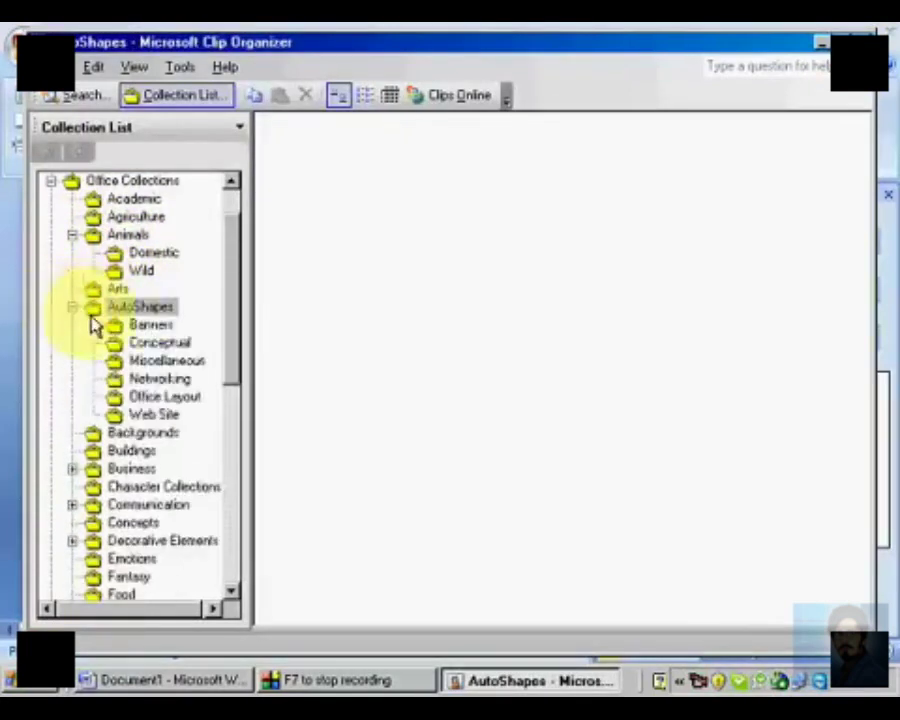
click(140, 326)
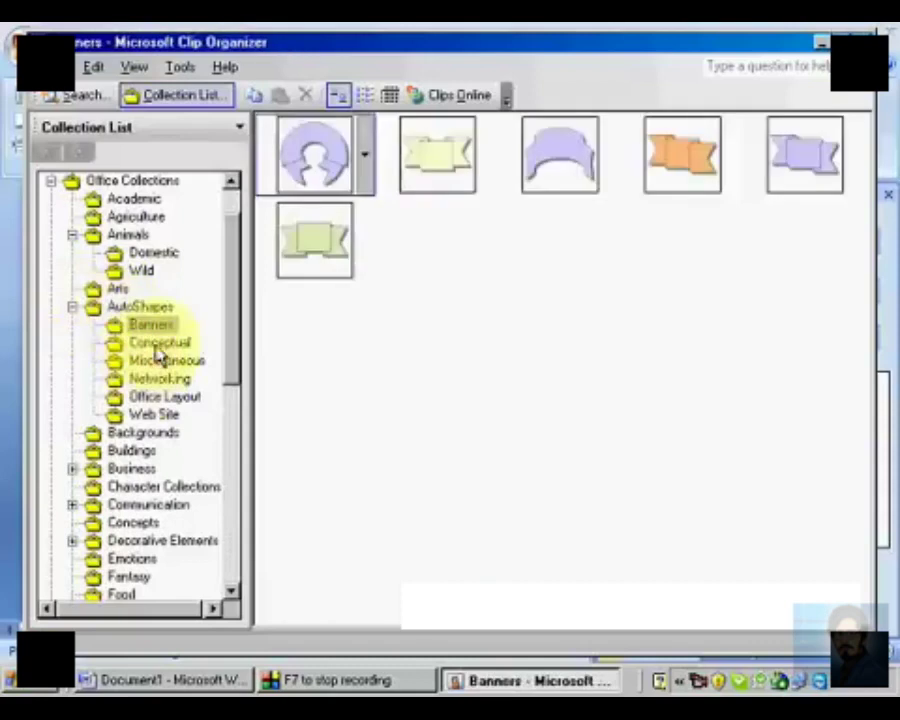
click(163, 345)
click(198, 364)
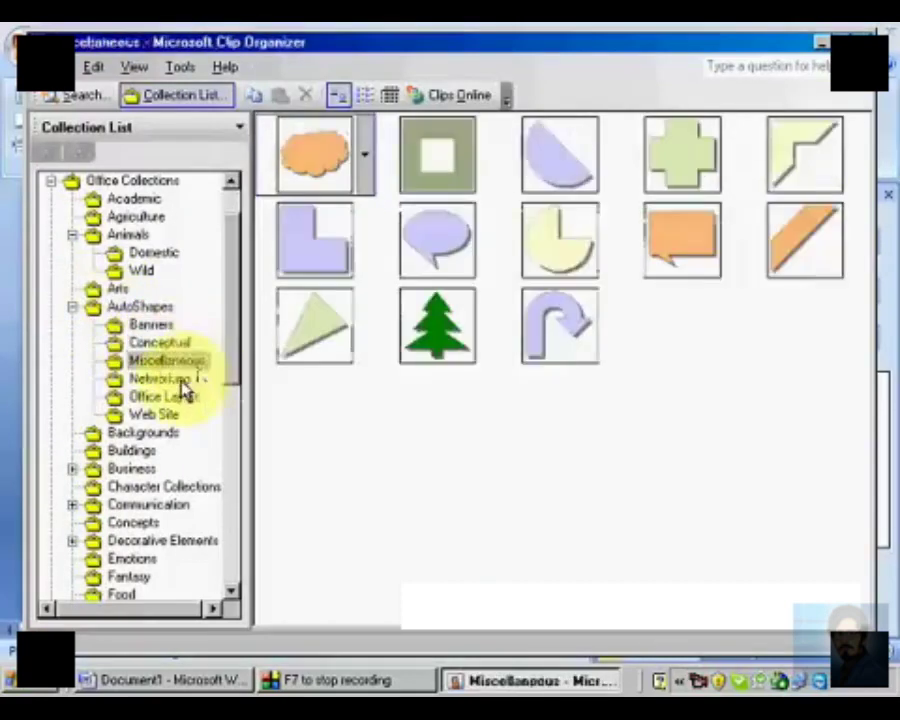
click(180, 383)
click(175, 398)
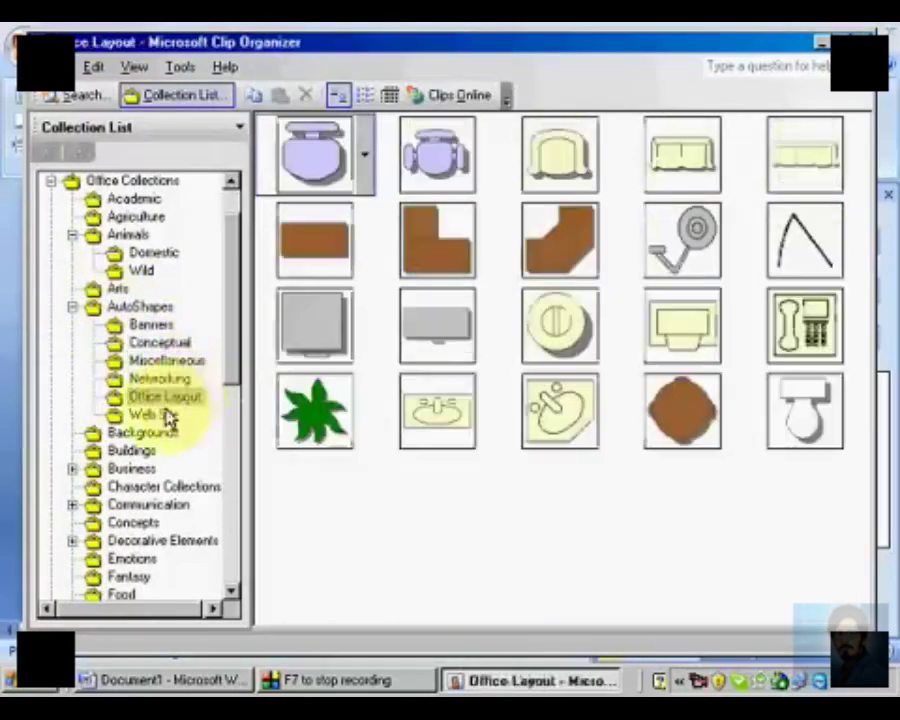
click(165, 418)
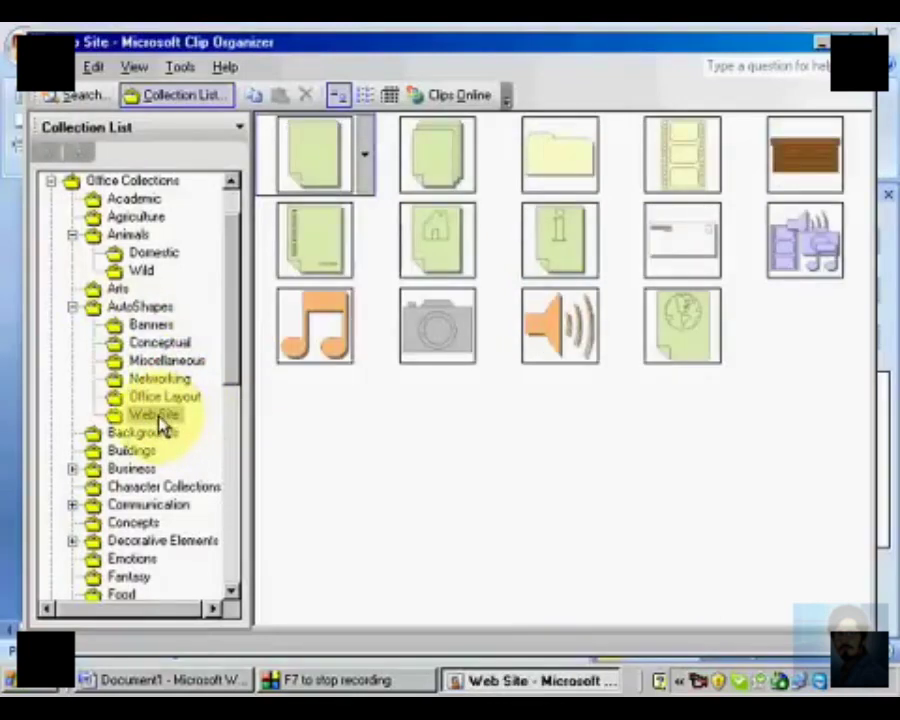
Step: View the clips in the Backgrounds and Buildings collections
click(156, 448)
click(156, 432)
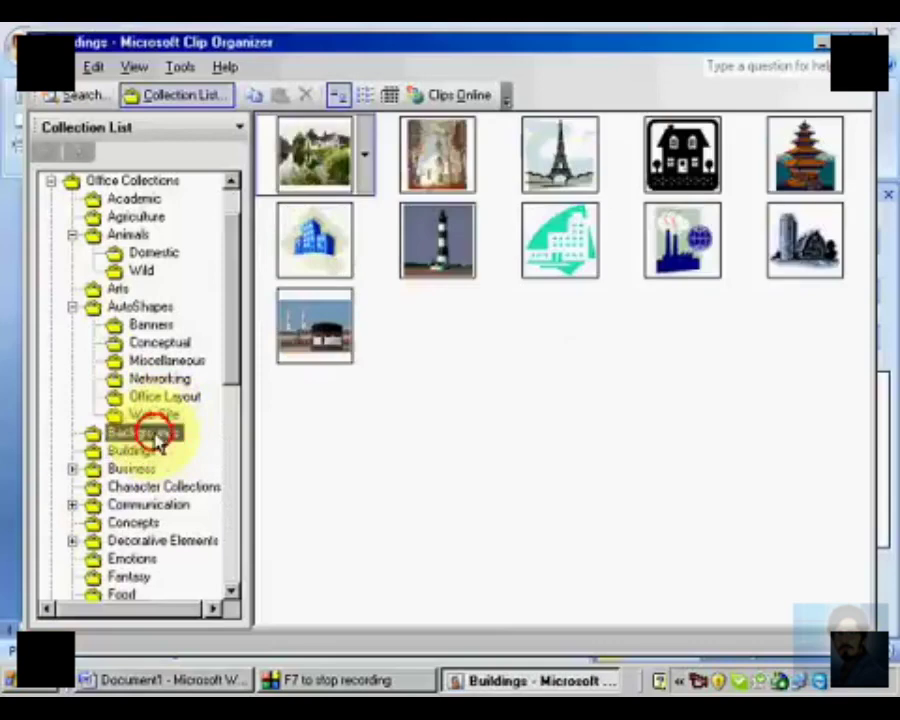
click(140, 455)
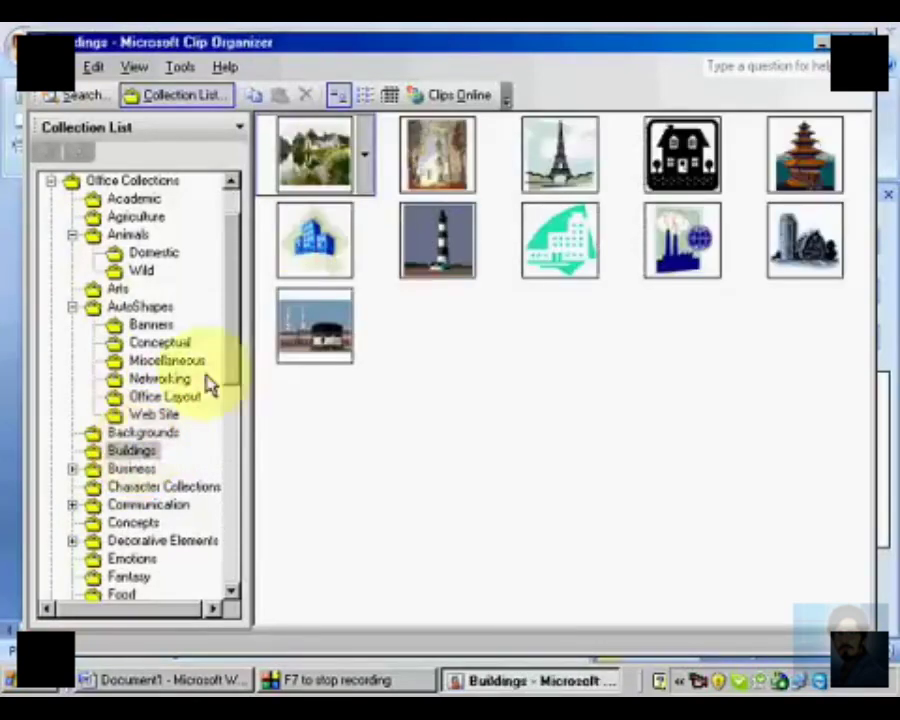
Step: Copy the clip of the two minarets and black cube-shaped building from the Buildings collection and paste it into the Word document
click(322, 317)
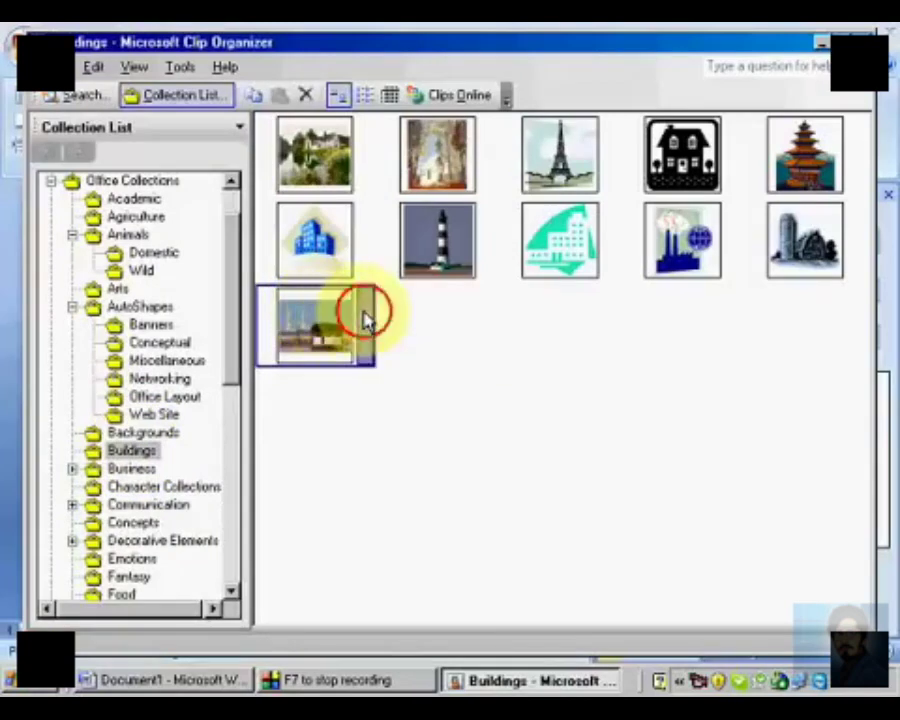
click(364, 318)
click(331, 394)
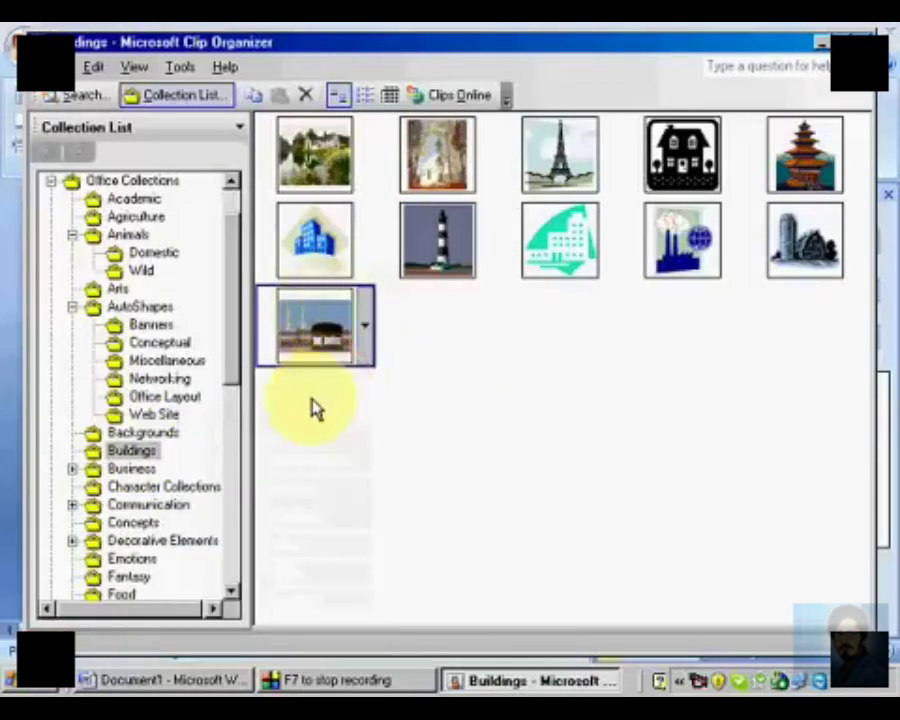
click(818, 45)
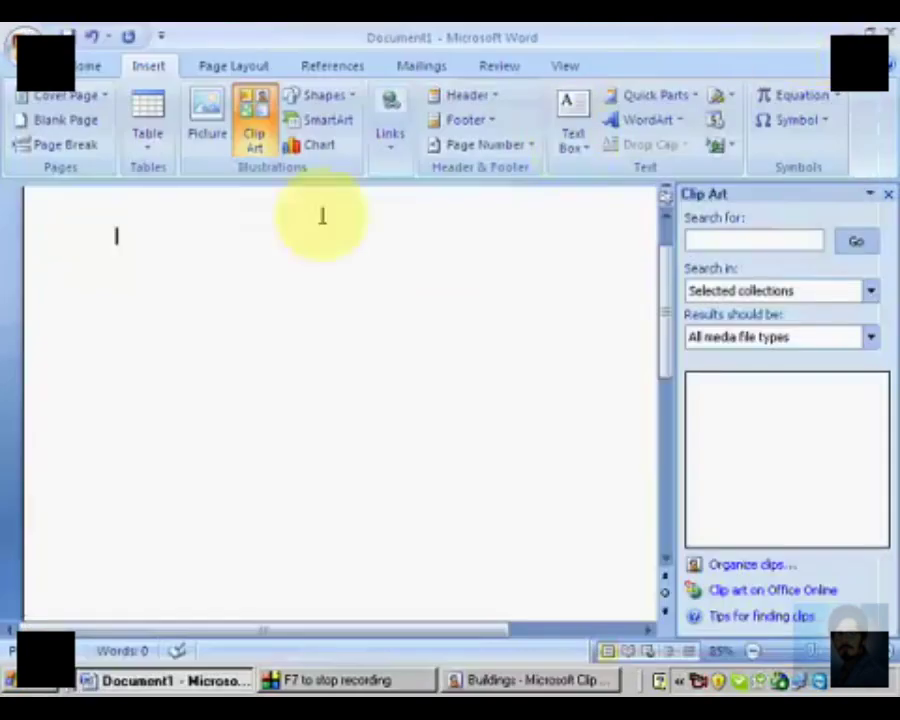
right_click(168, 236)
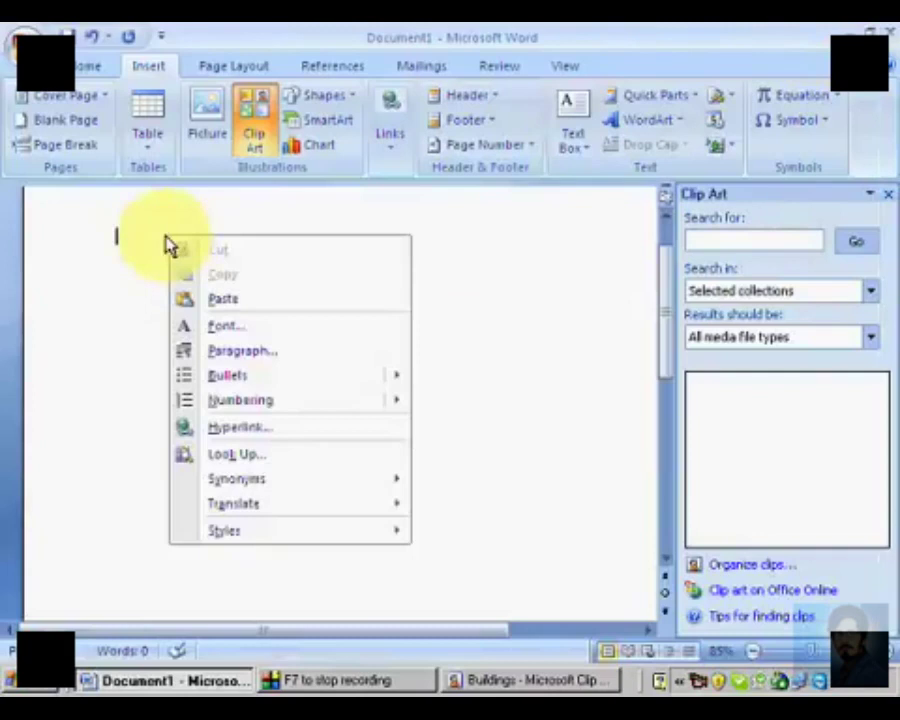
click(219, 299)
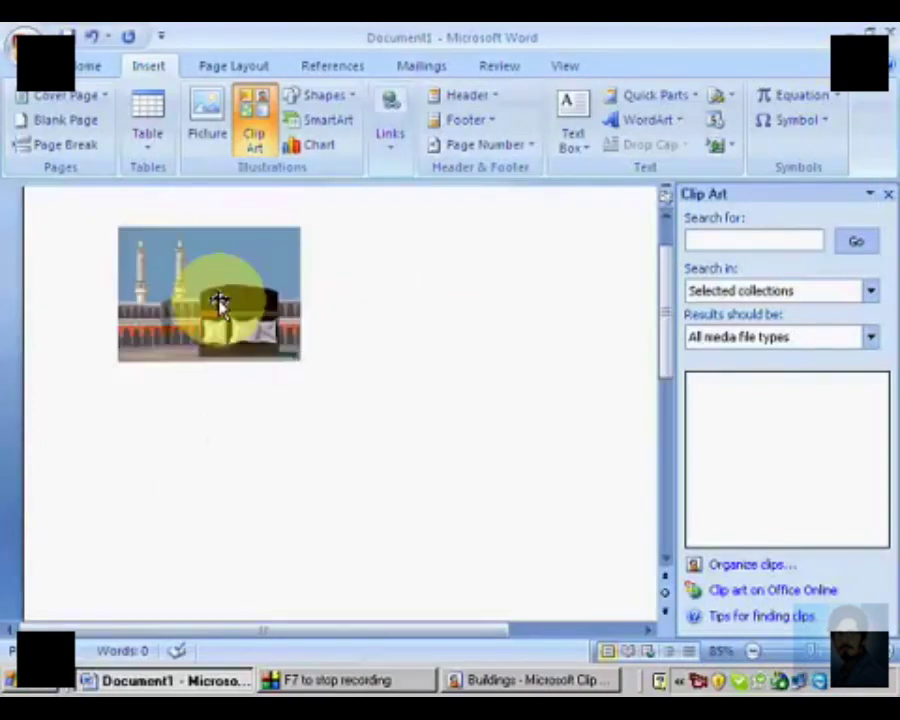
Step: Enlarge the pasted clip to most of the page's text width and rotate it slightly clockwise
click(219, 302)
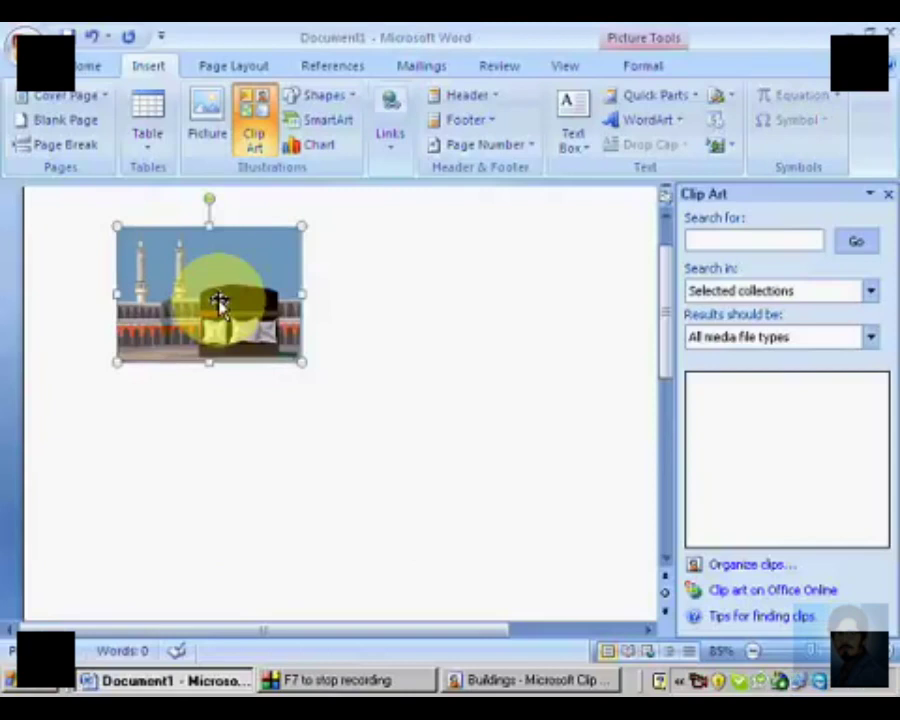
click(643, 66)
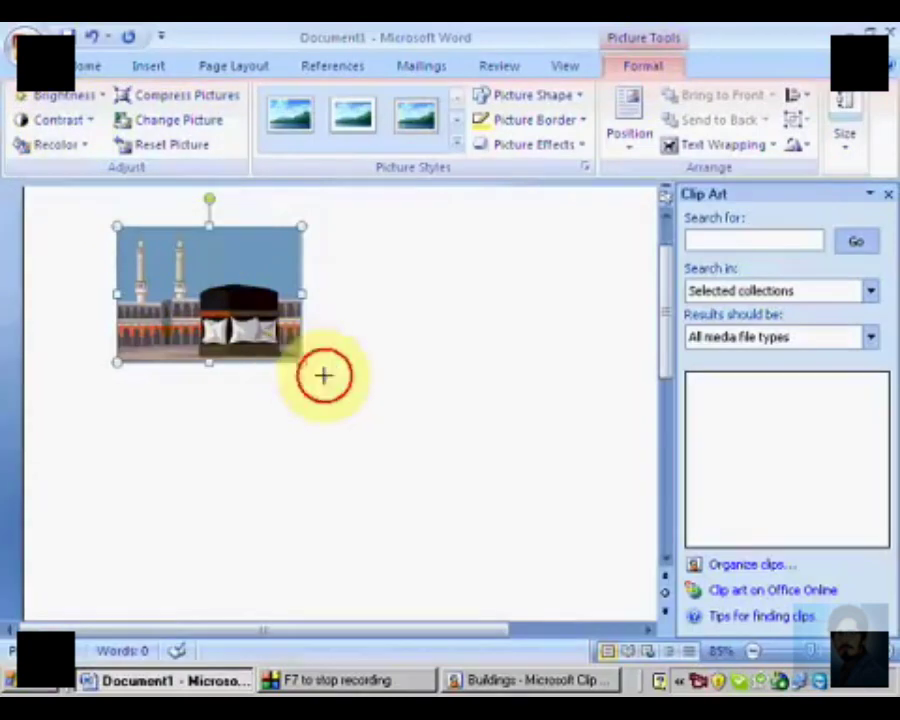
drag(323, 375, 550, 498)
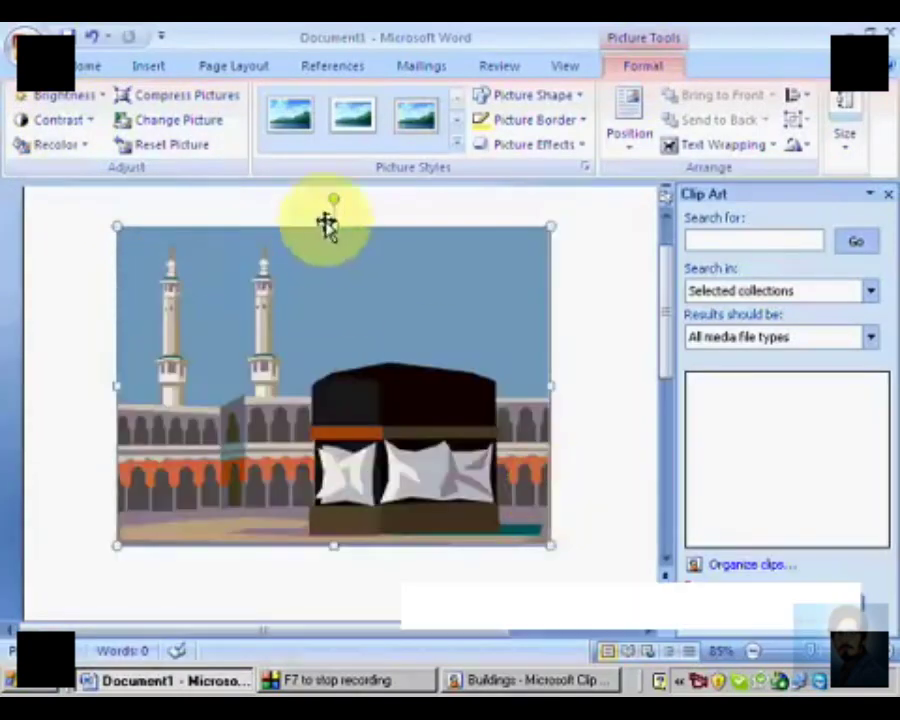
drag(332, 197, 352, 195)
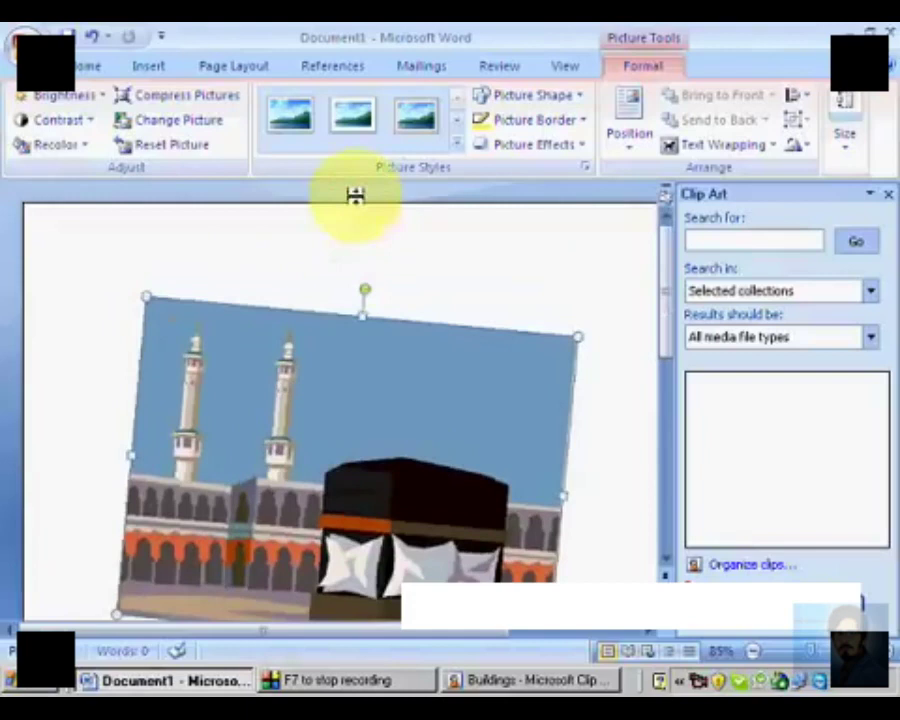
Step: Format the clip with the thick grey framed picture style, a light blue border and a large aqua glow
click(420, 128)
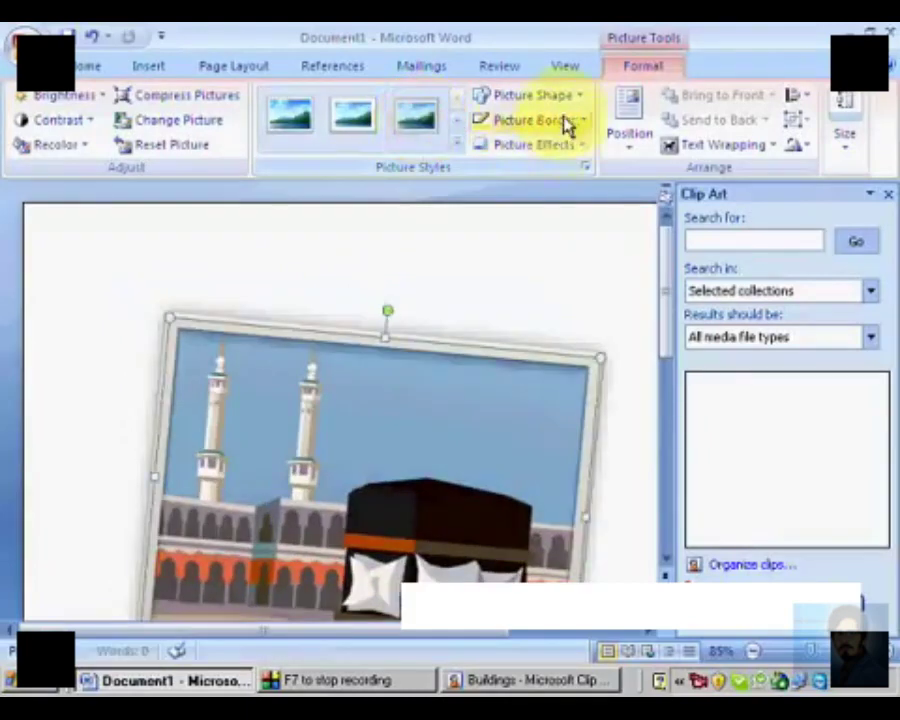
click(588, 121)
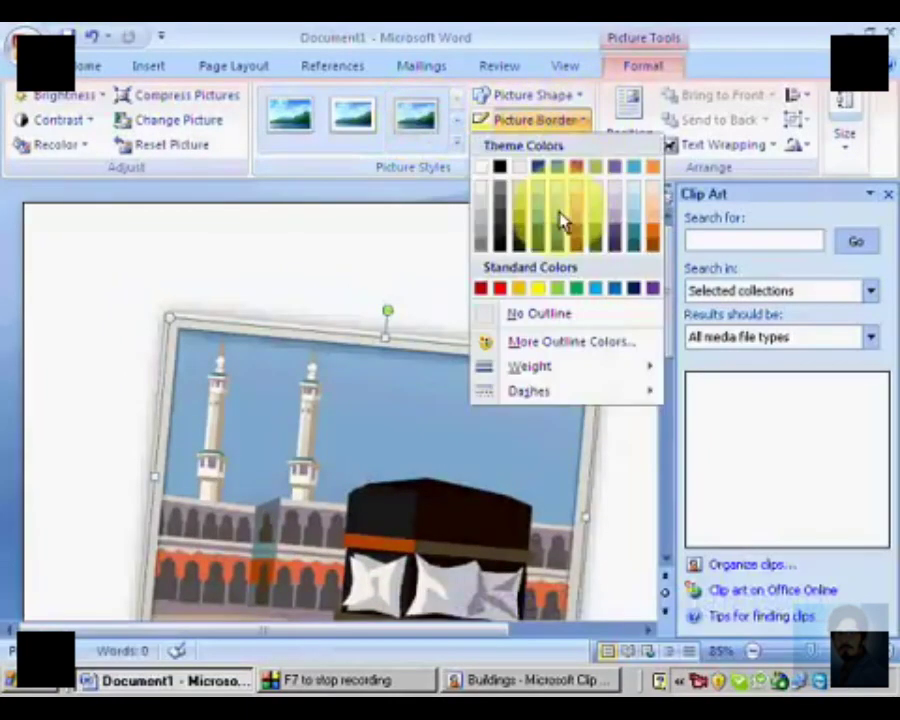
click(565, 219)
click(584, 146)
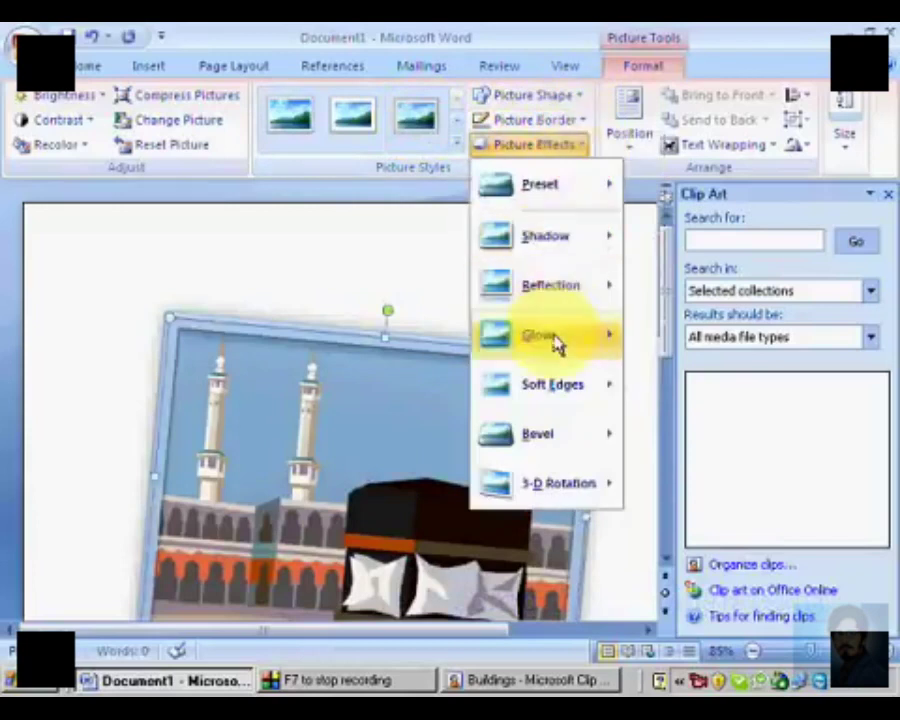
mouse_move(557, 343)
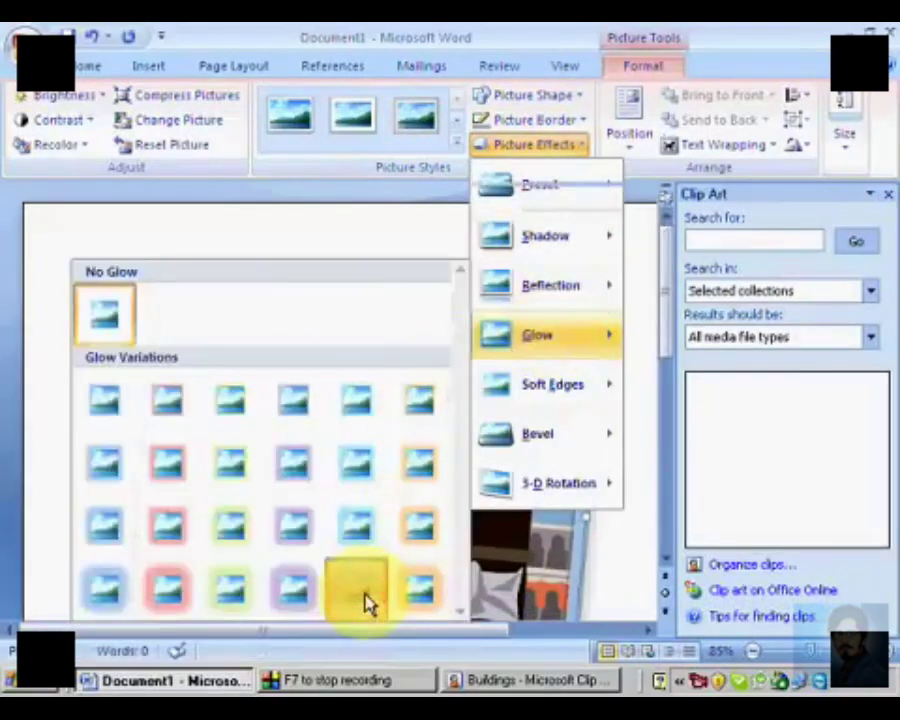
click(362, 598)
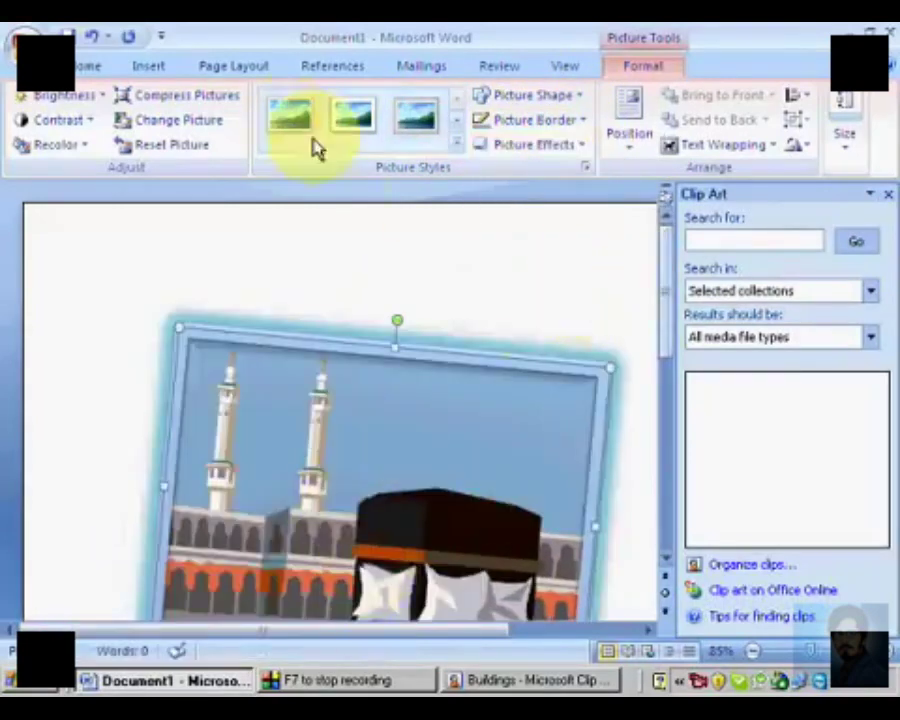
Step: Delete the formatted clip from the document and close the Clip Art pane
click(150, 66)
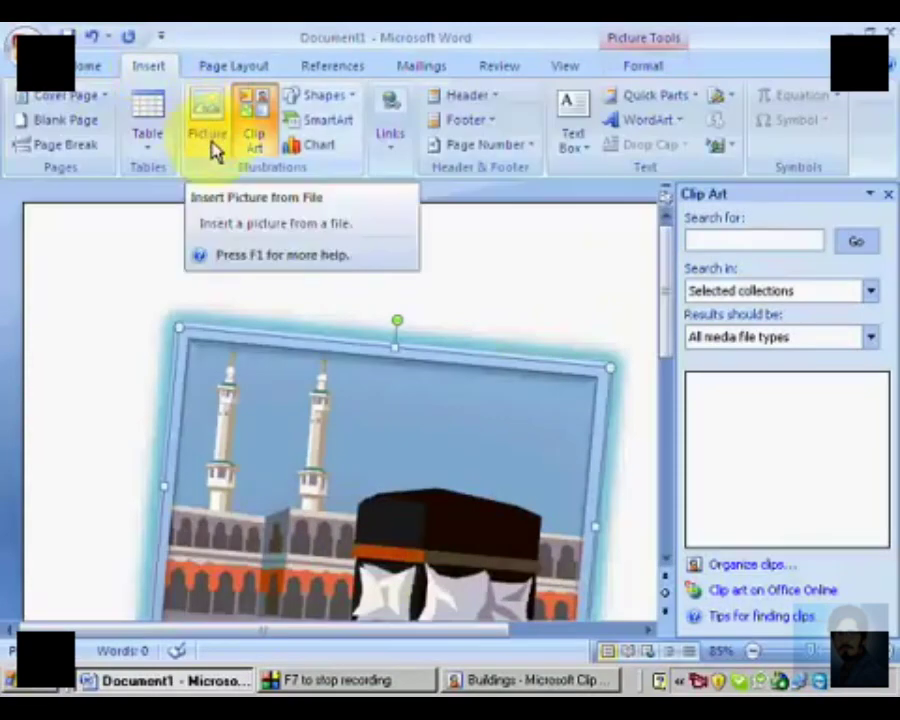
click(505, 354)
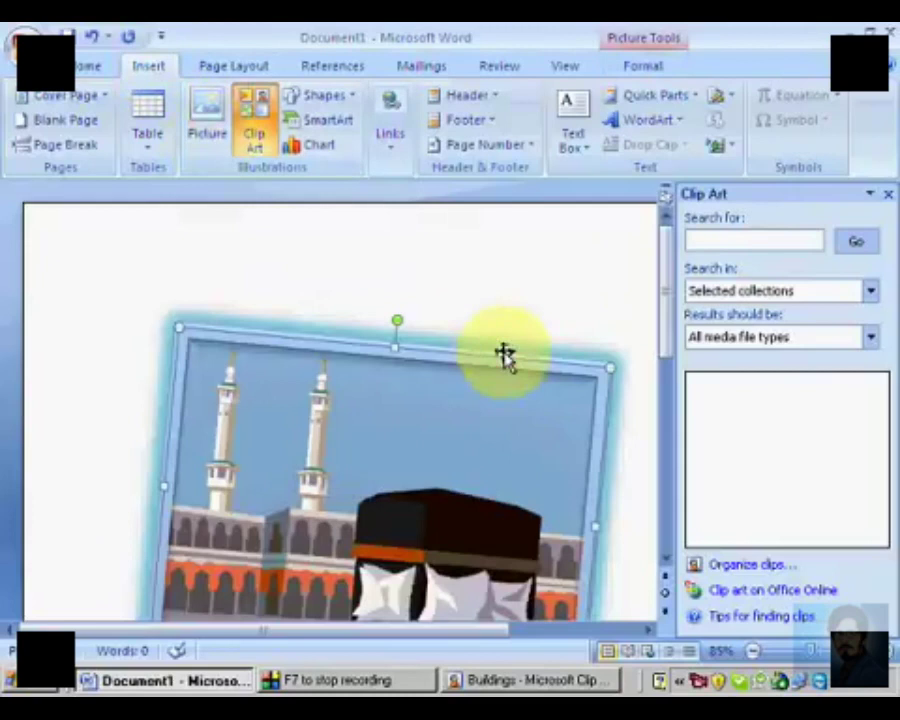
key(Delete)
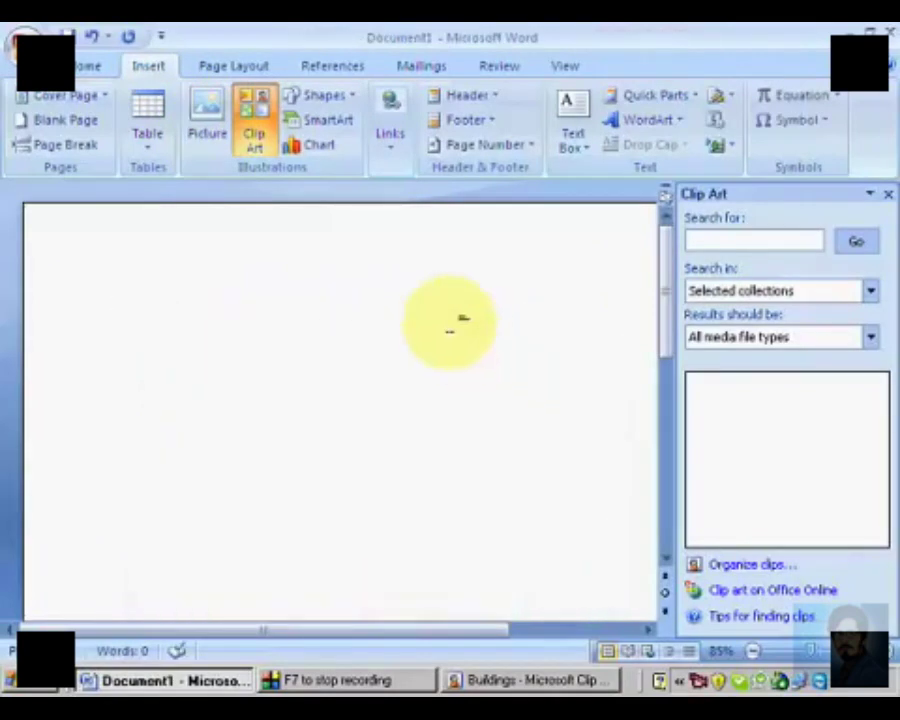
click(887, 195)
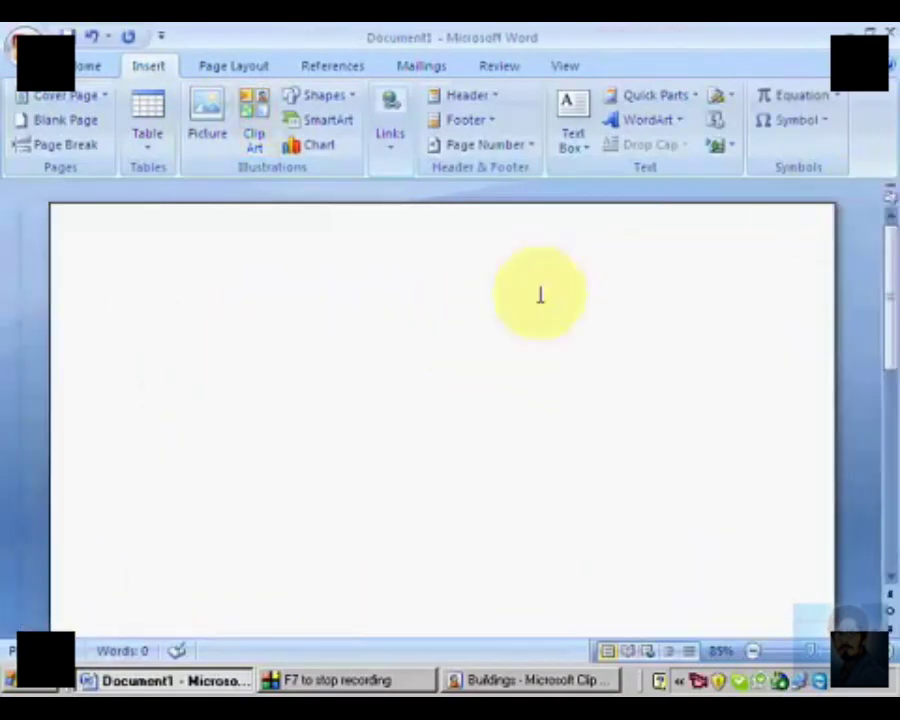
Step: Draw a smiley face from the basic shapes near the page's upper-left area and enlarge it slightly
click(345, 96)
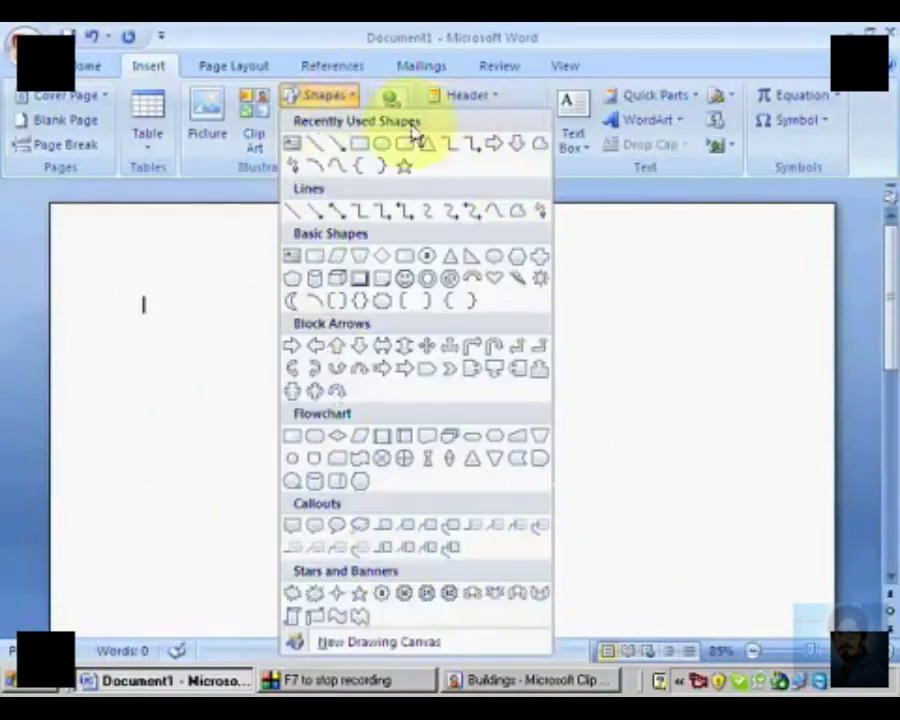
click(402, 281)
mouse_move(150, 266)
mouse_down()
mouse_move(354, 434)
mouse_move(428, 532)
mouse_up()
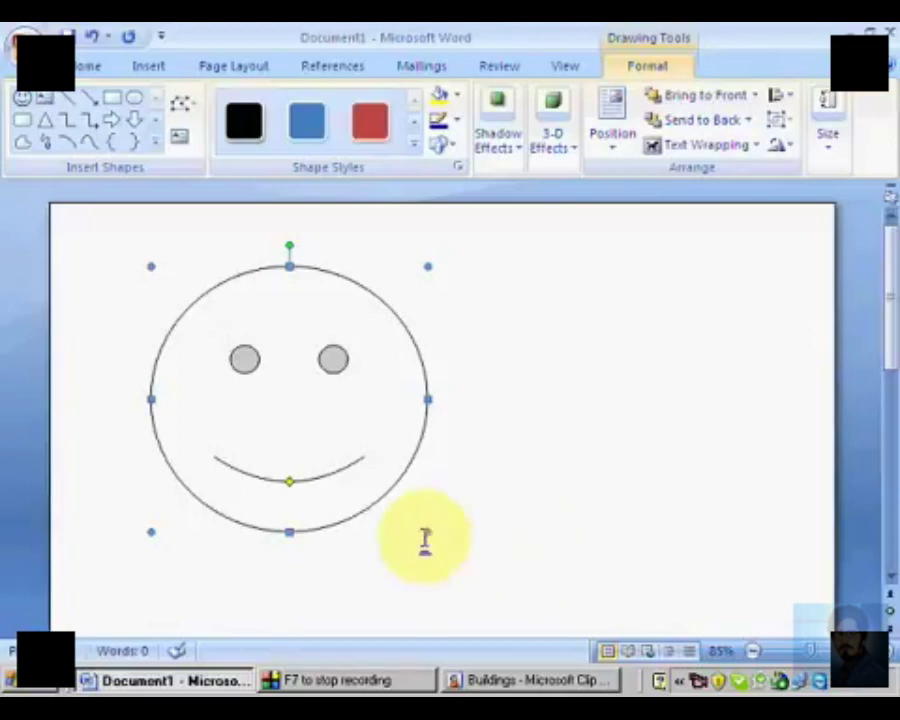
drag(426, 531, 451, 560)
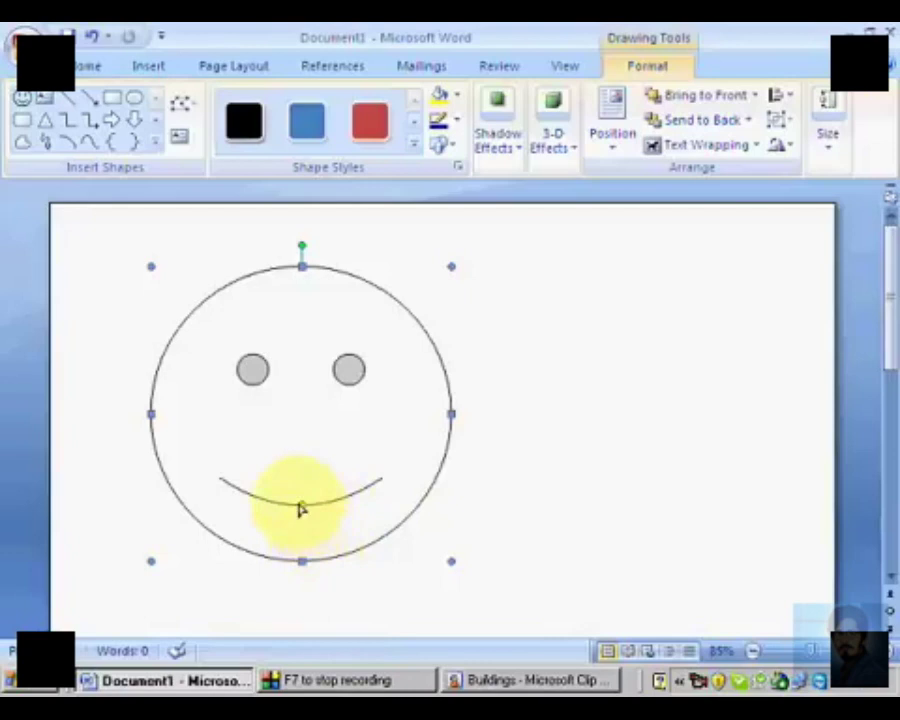
Step: Bend the smiley face's mouth into a frown and return it to a smile
drag(304, 510, 300, 478)
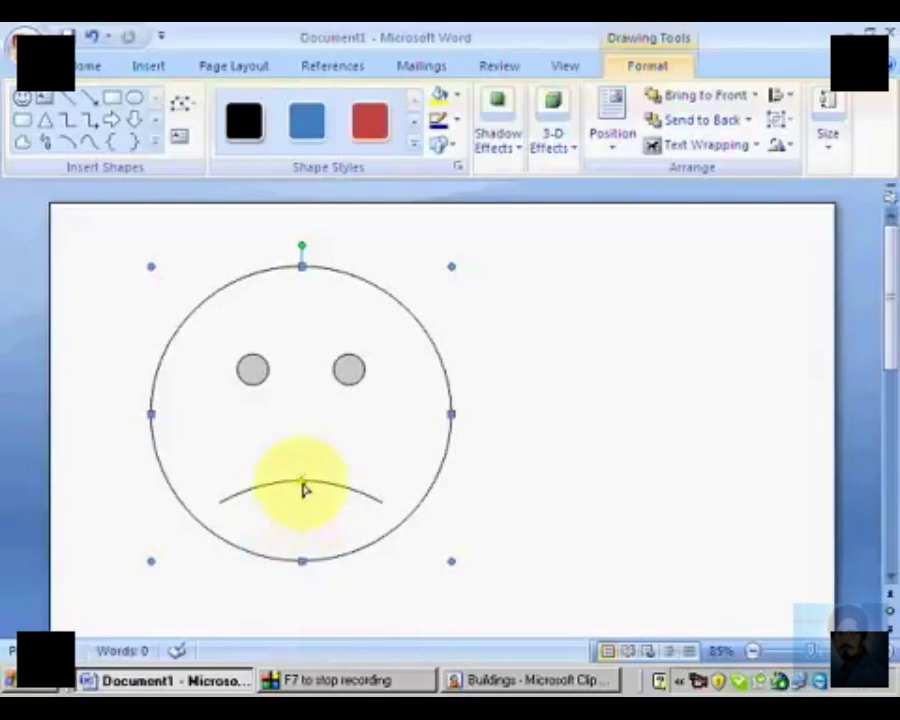
drag(304, 488, 312, 560)
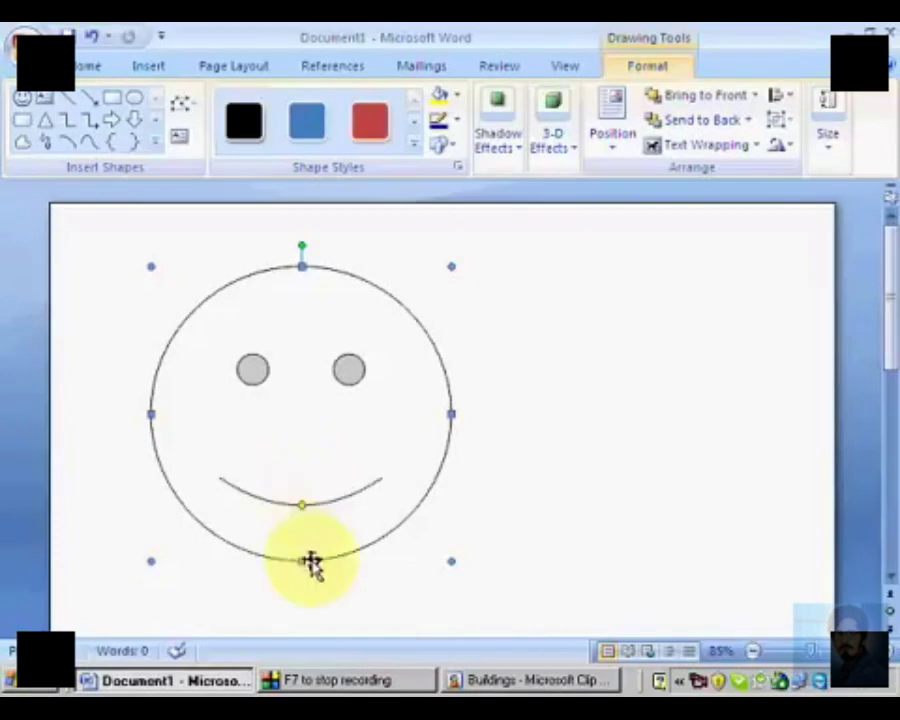
key(F7)
key(Escape)
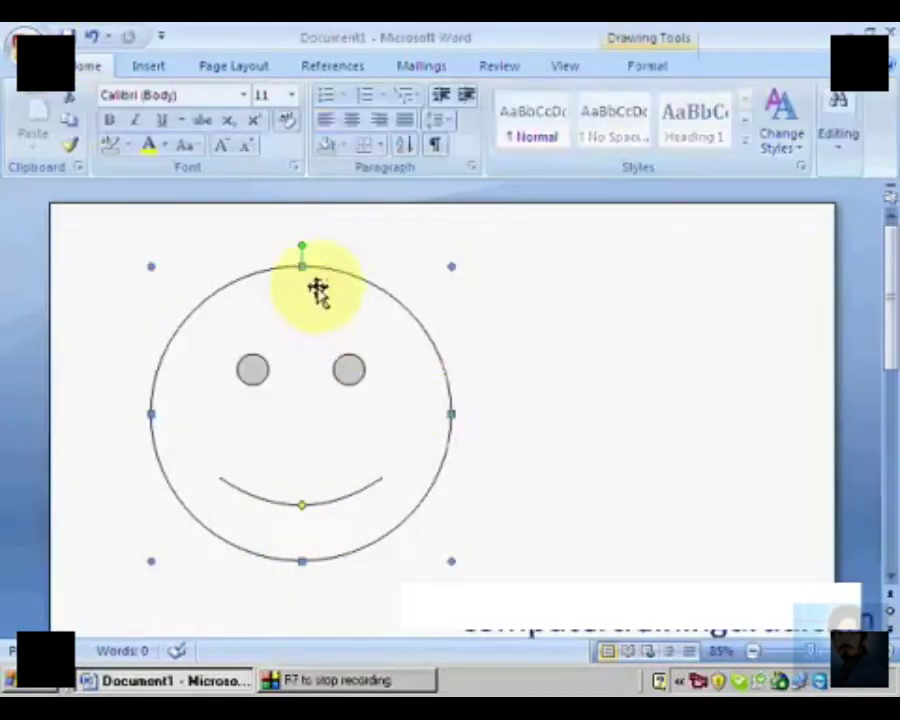
Step: Rotate the smiley face slightly counterclockwise and apply the teal diagonal-gradient shape style with a perspective shadow
mouse_move(301, 247)
mouse_down()
mouse_move(342, 251)
mouse_move(261, 258)
mouse_move(295, 251)
mouse_up()
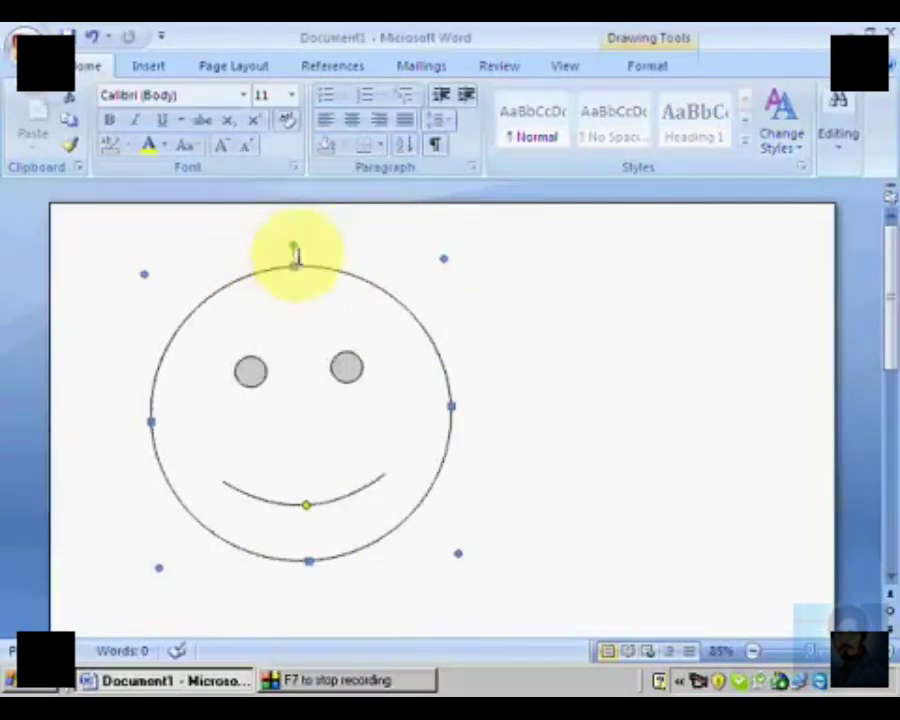
click(650, 66)
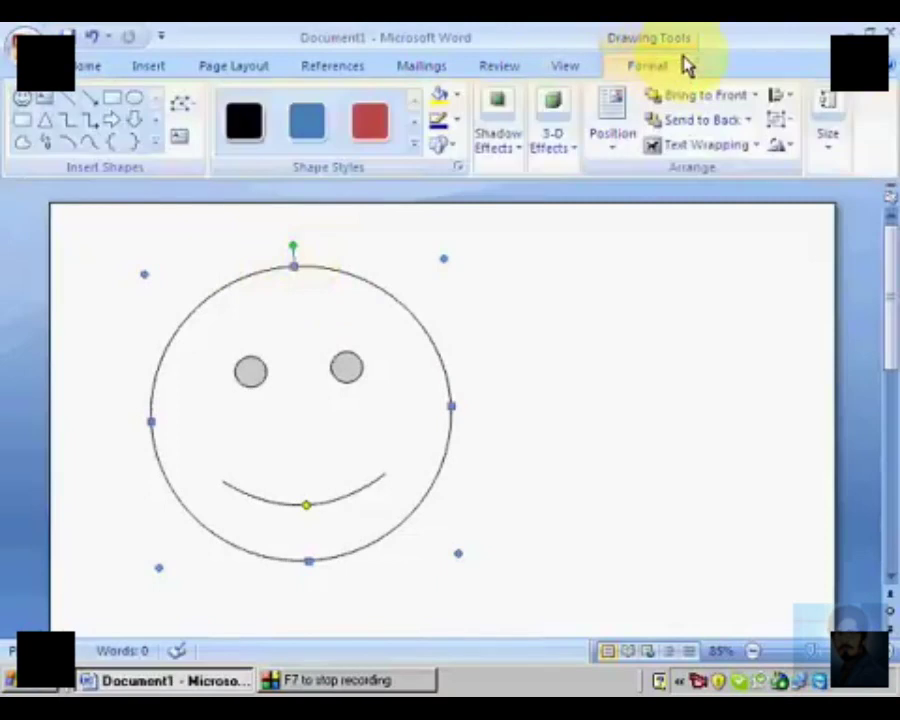
click(421, 157)
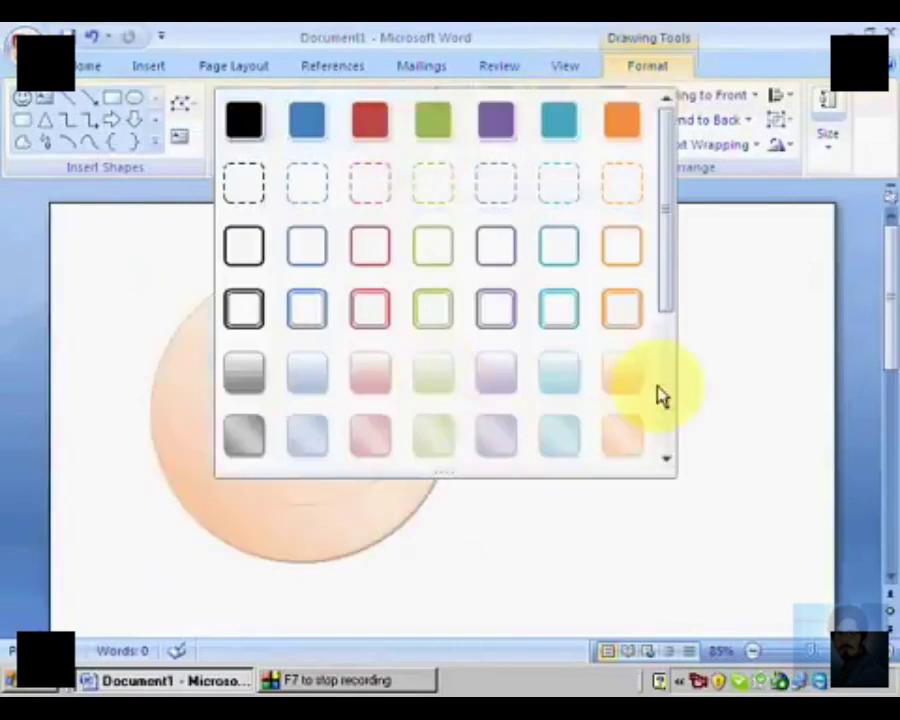
scroll(670, 300, down, 3)
scroll(688, 430, down, 1)
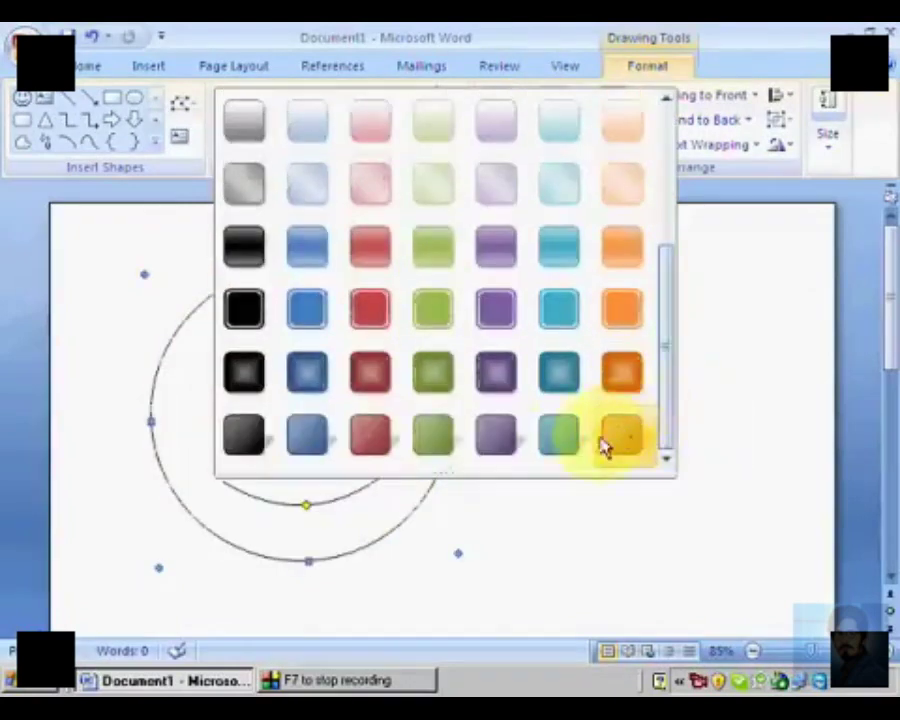
click(566, 442)
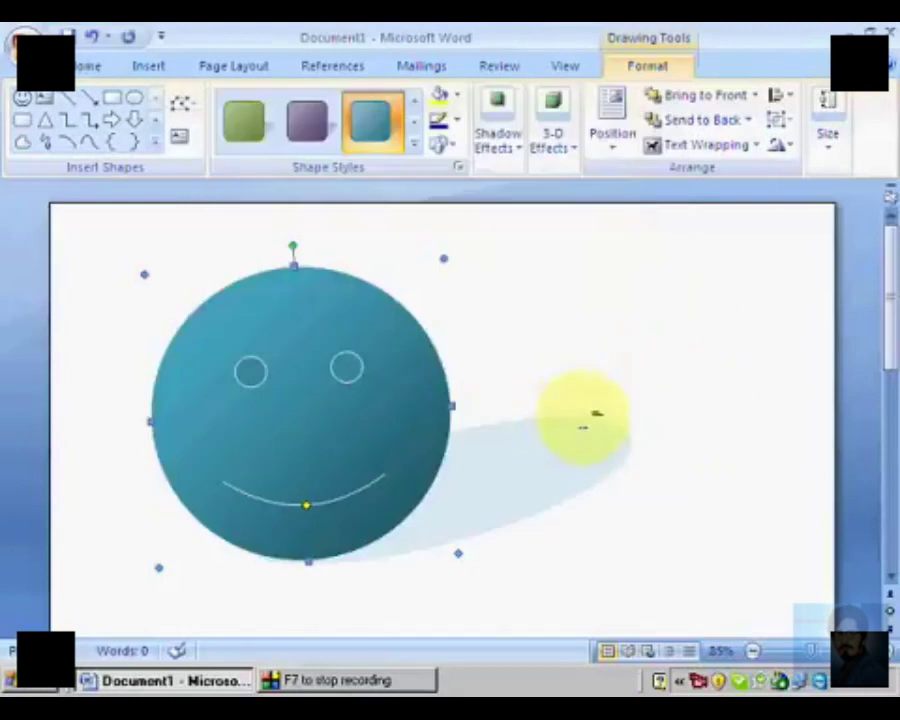
Step: Fill the smiley face with the picture of the two cartoon men
click(457, 95)
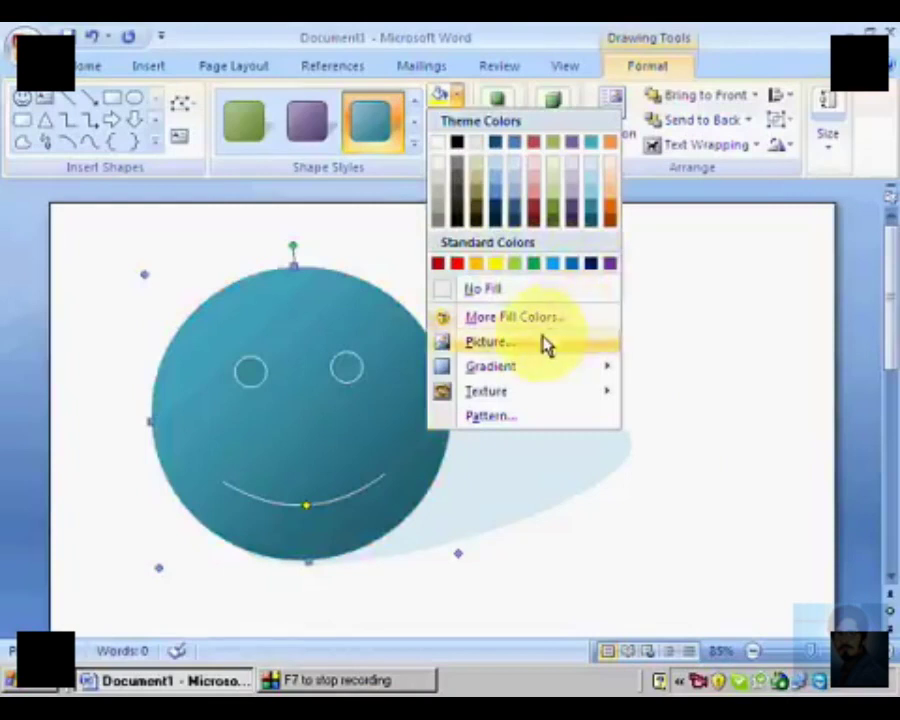
click(546, 345)
double_click(510, 340)
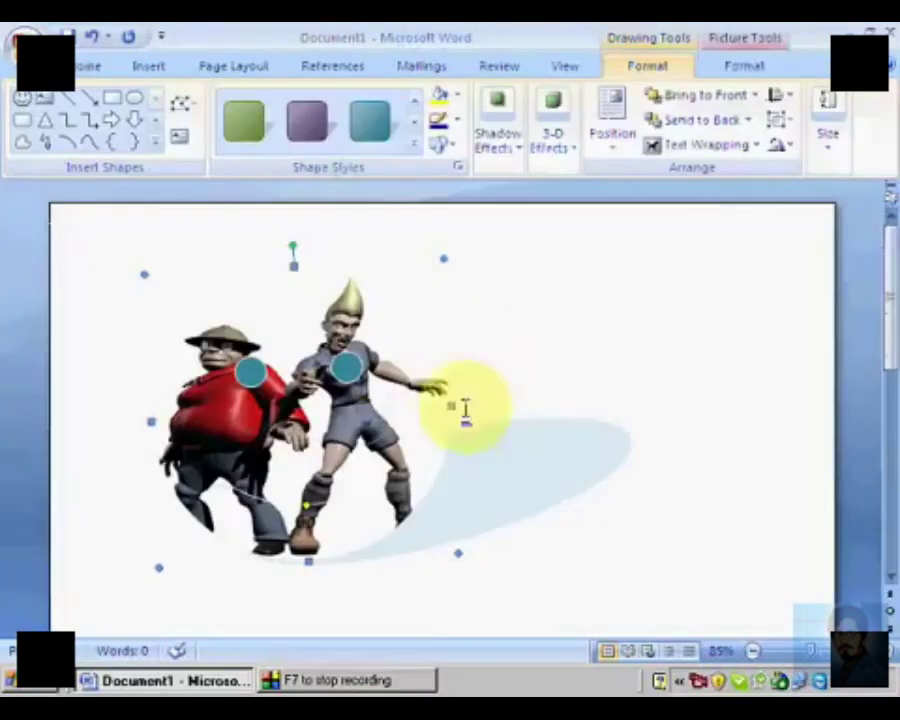
Step: Change the smiley face's fill to the light gradient variation that radiates from the center
click(458, 97)
mouse_move(498, 383)
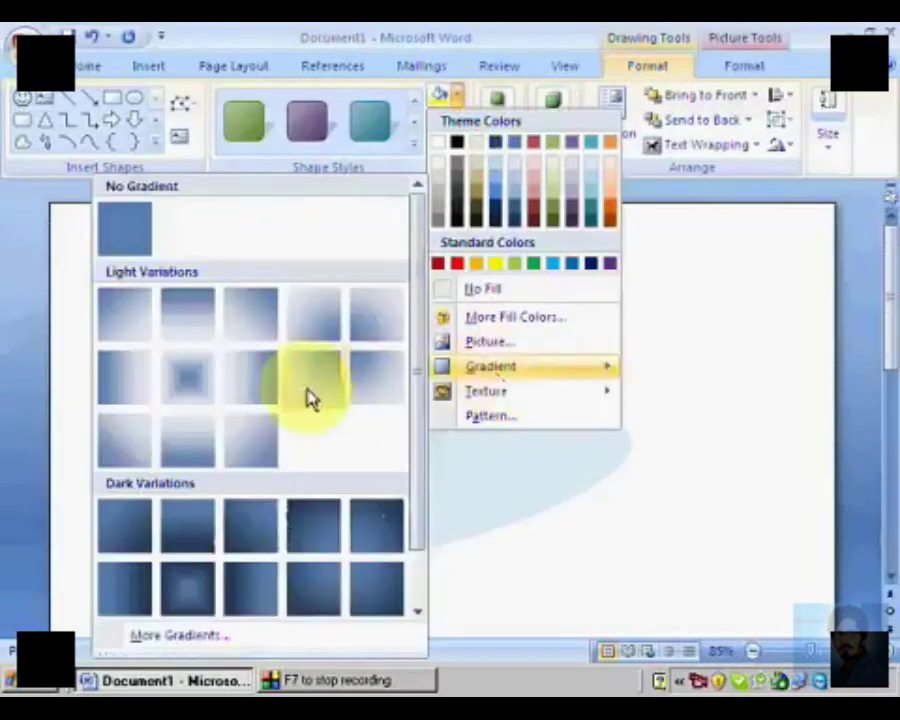
click(201, 395)
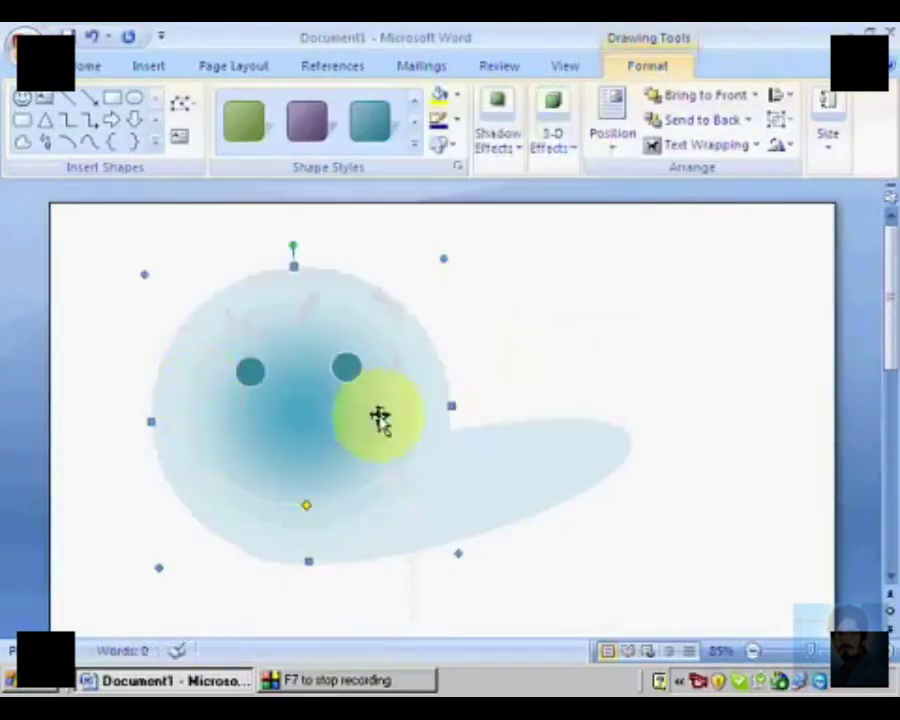
Step: Change the smiley face's fill to the dark brown marble texture
click(458, 99)
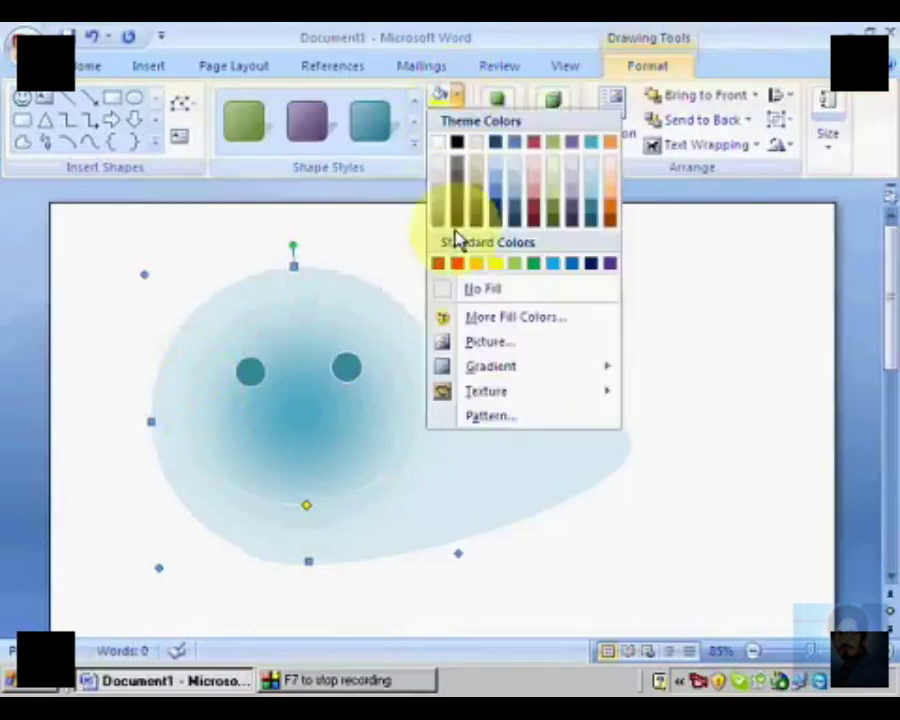
mouse_move(510, 378)
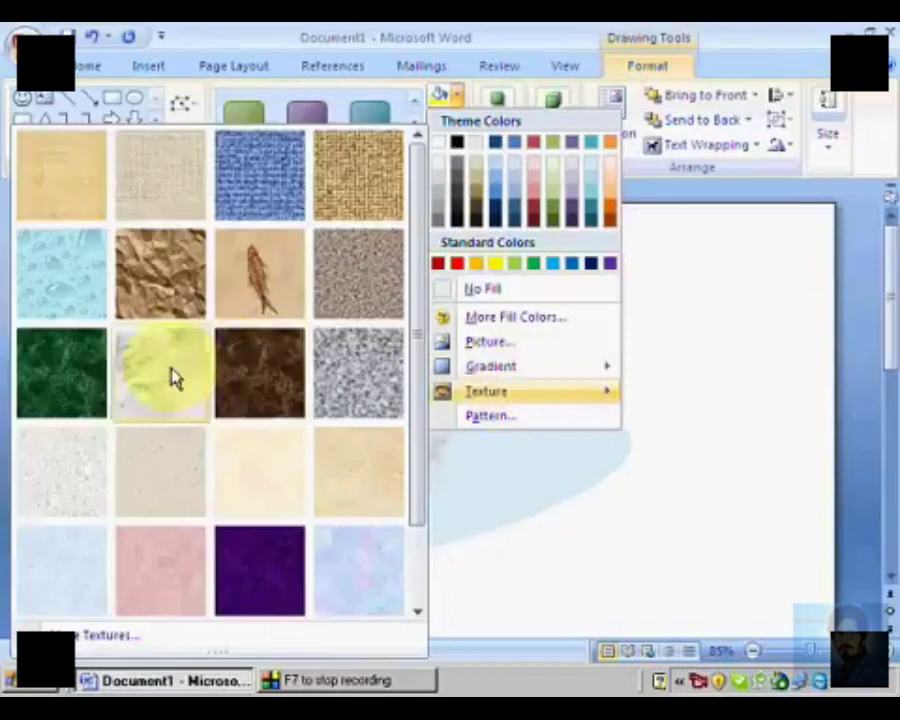
click(171, 370)
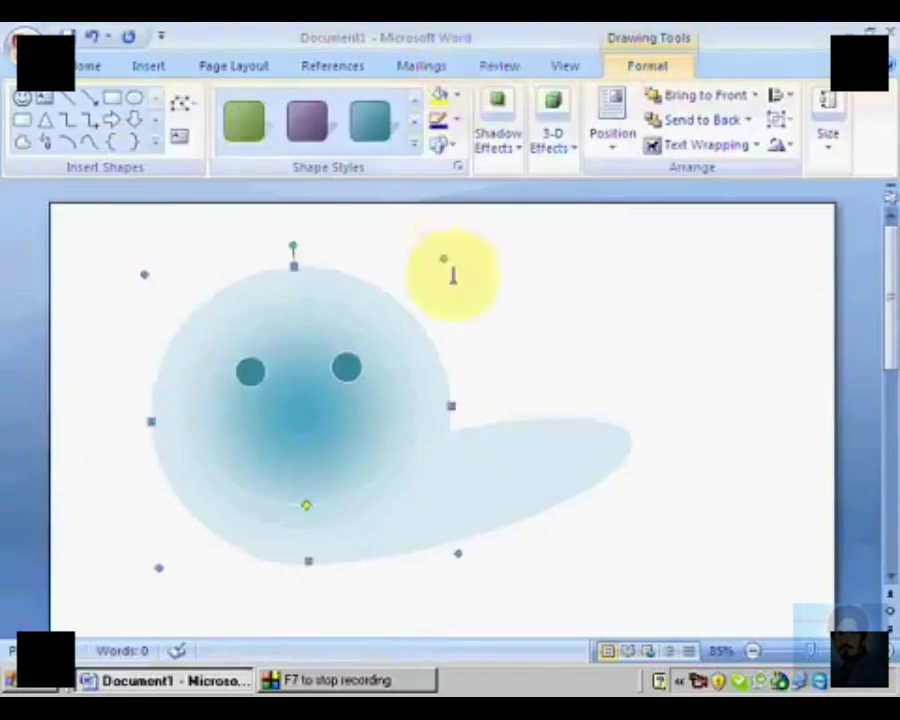
click(459, 100)
mouse_move(483, 400)
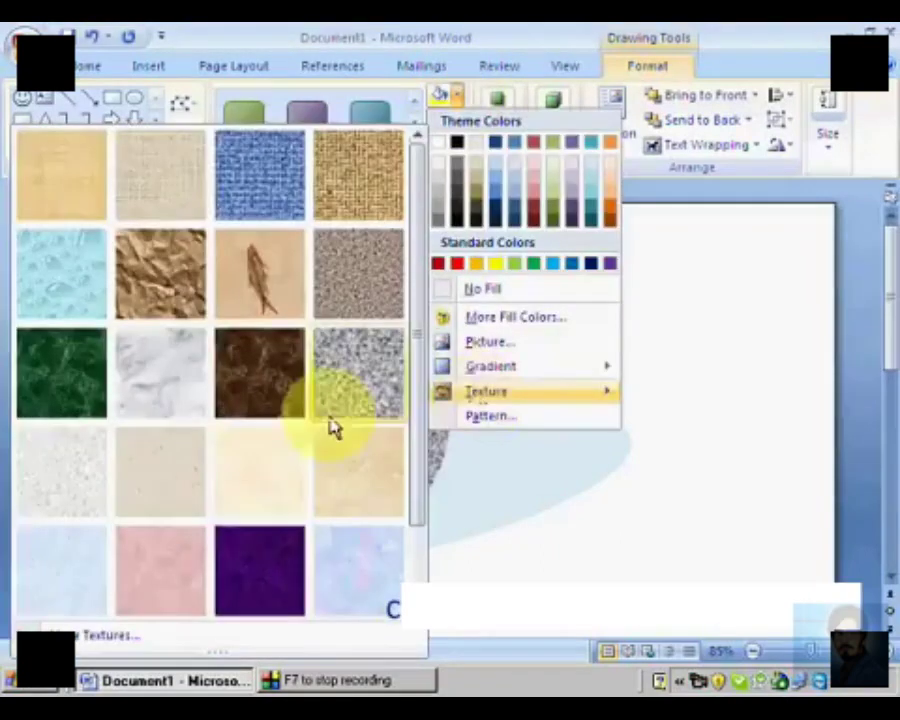
click(273, 397)
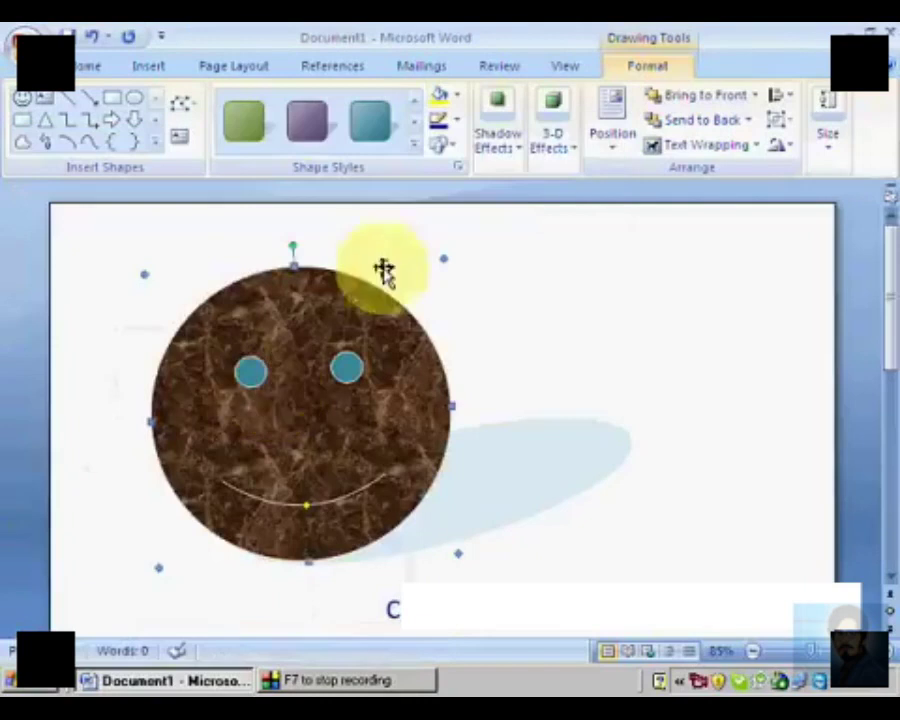
Step: Apply the purple diagonal-gradient shape style with a perspective shadow to the smiley face
click(455, 100)
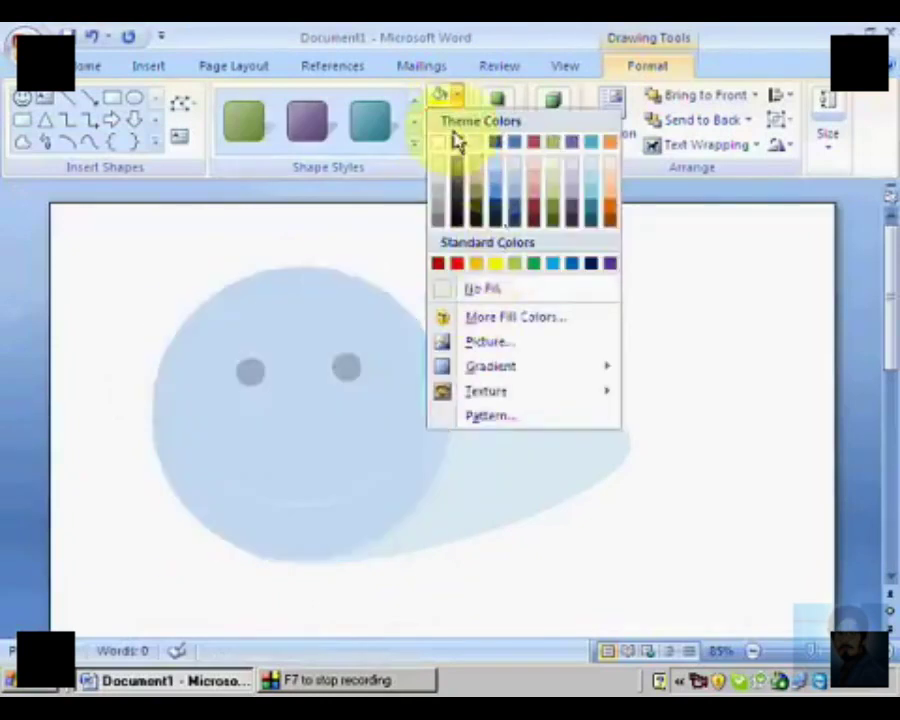
click(372, 130)
click(376, 137)
click(327, 131)
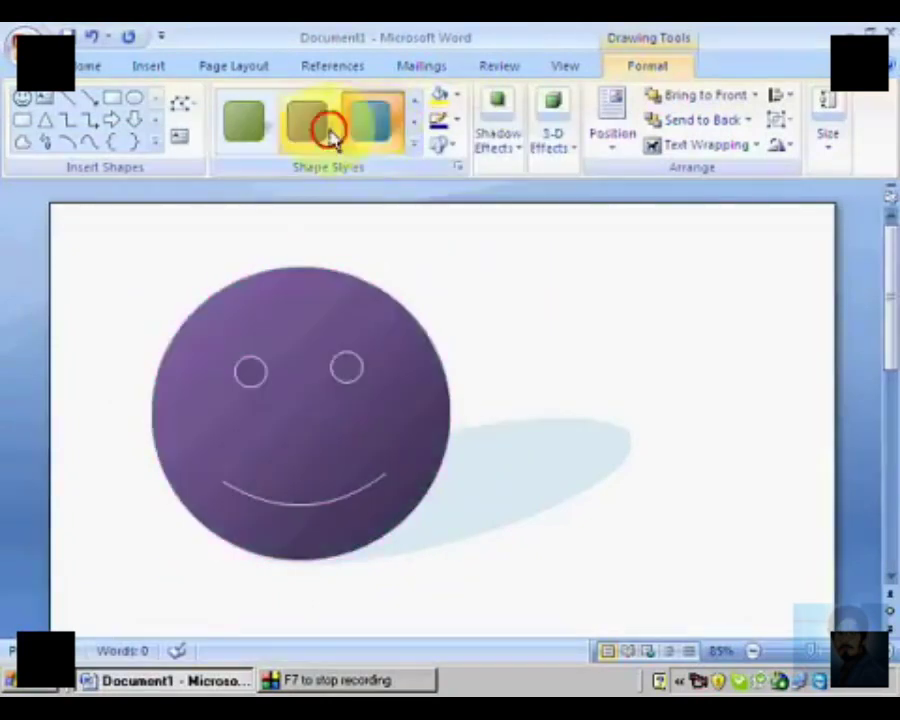
Step: Give the purple smiley face a yellow 3 pt outline in the long dash-dot pattern
click(455, 122)
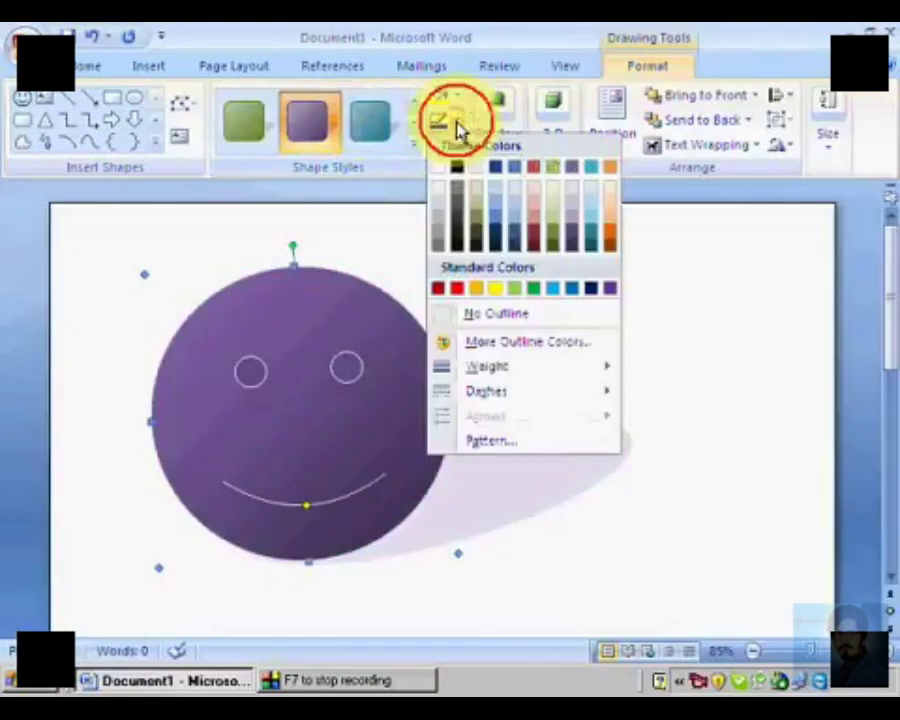
click(497, 289)
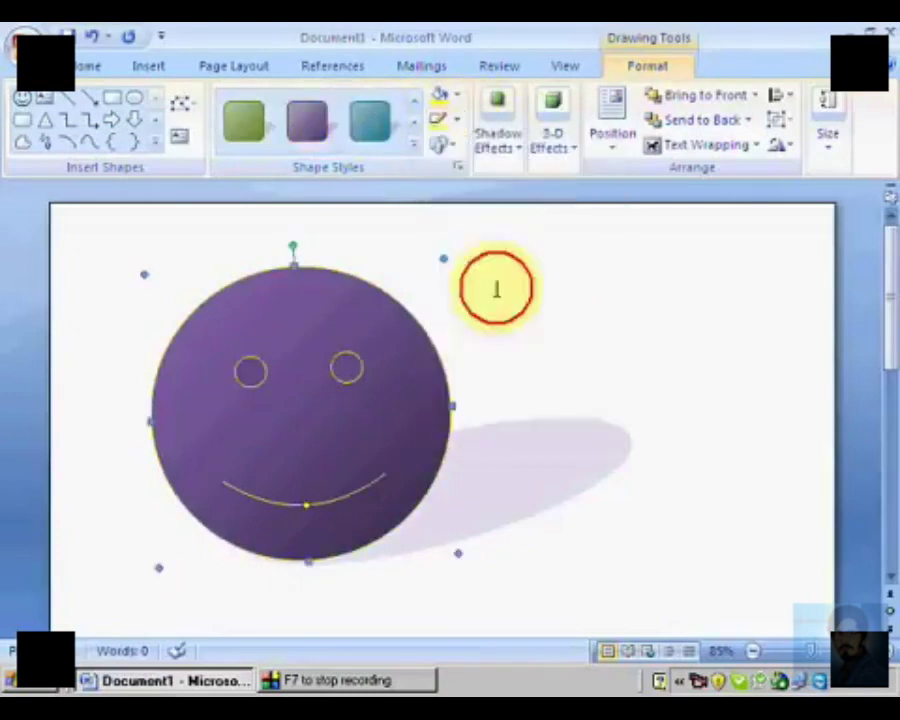
click(457, 122)
mouse_move(495, 372)
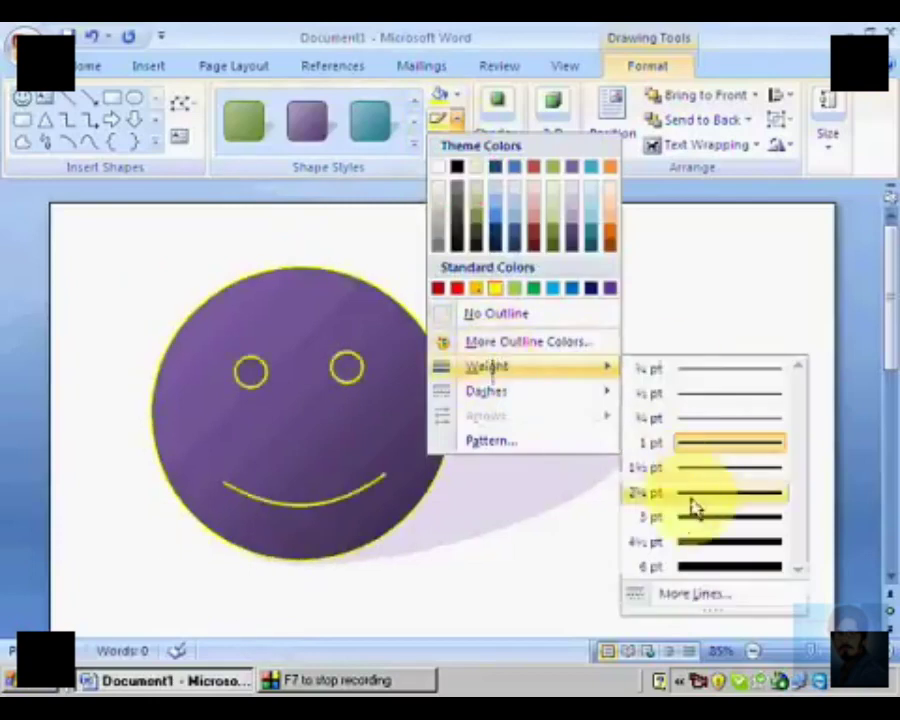
click(685, 516)
click(457, 124)
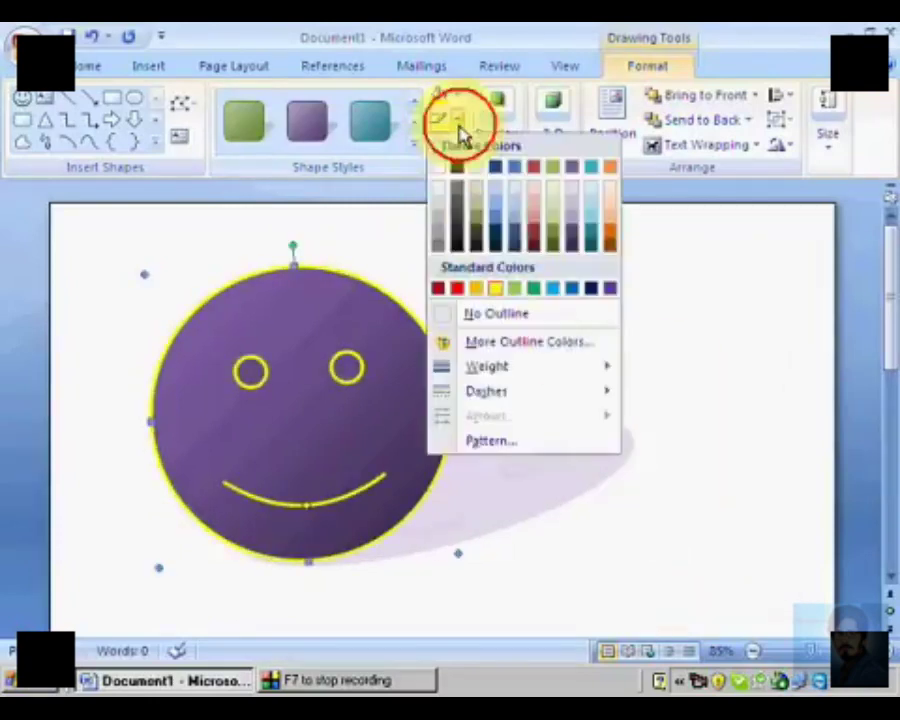
mouse_move(537, 400)
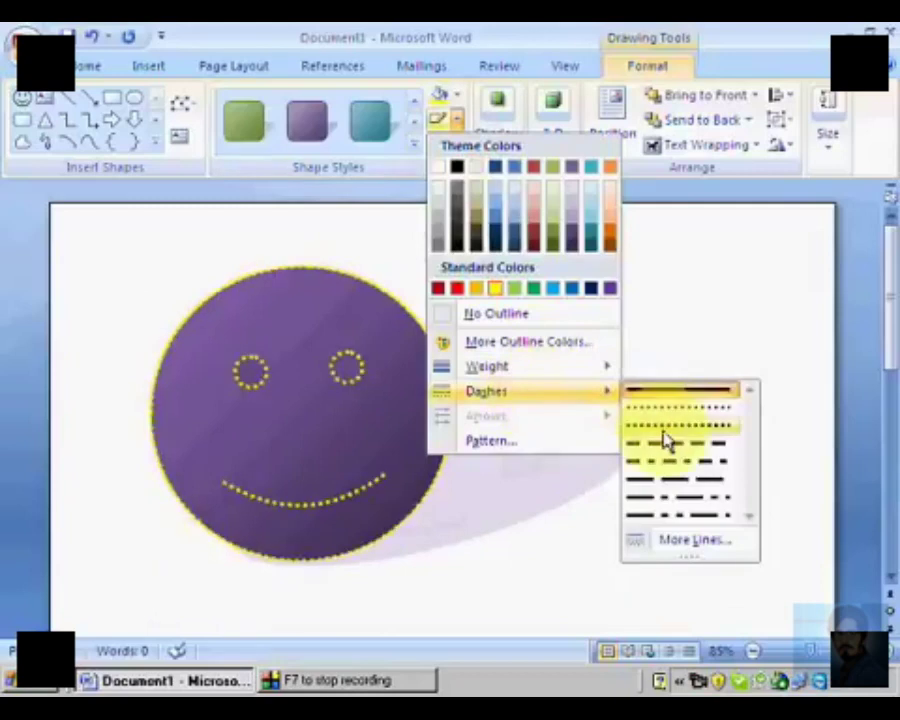
click(670, 497)
Step: Change the smiley face to the flowchart card shape with one cut corner and shrink it to about 2.1" high by 2.2" wide
click(458, 142)
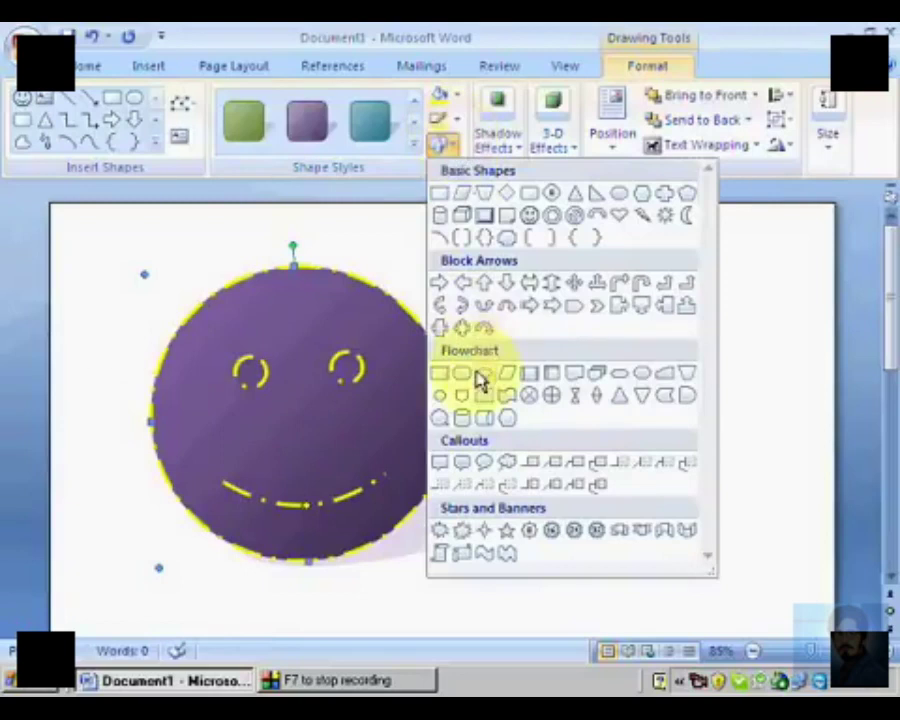
click(482, 374)
click(447, 142)
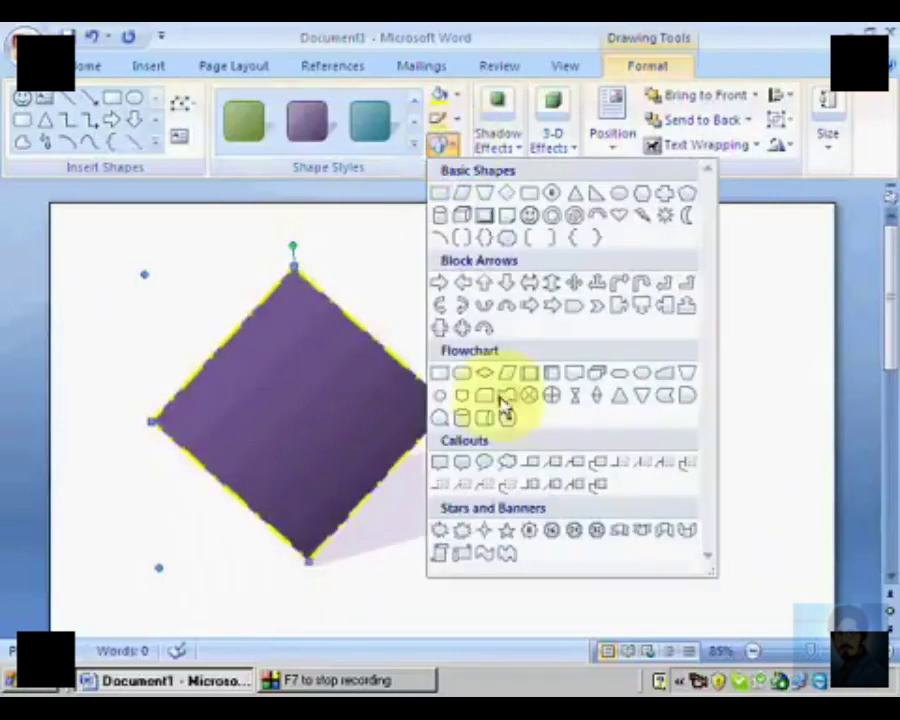
click(493, 400)
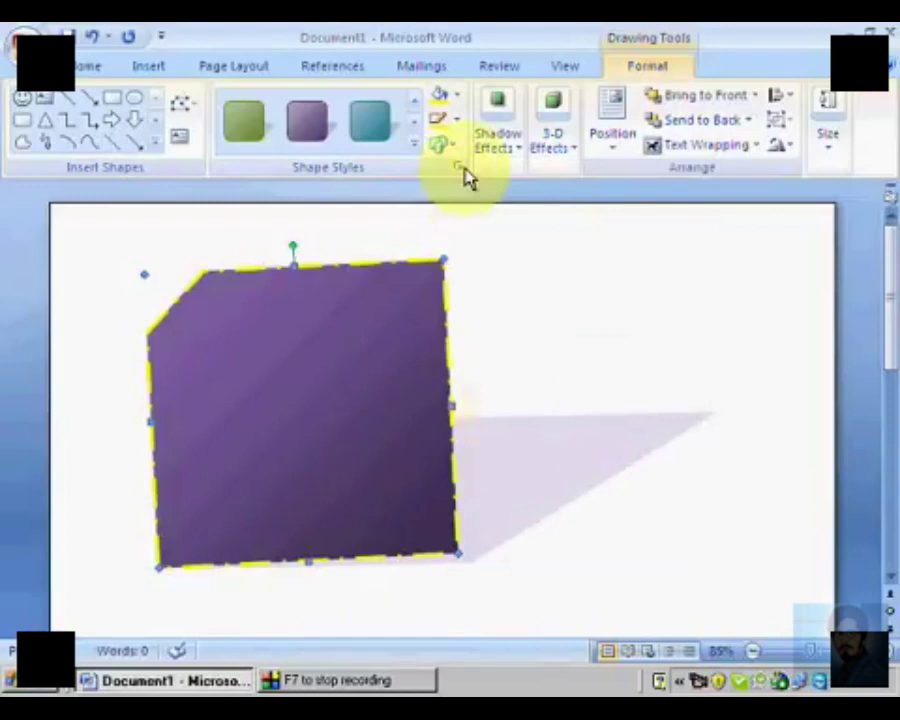
drag(458, 553, 355, 457)
click(470, 303)
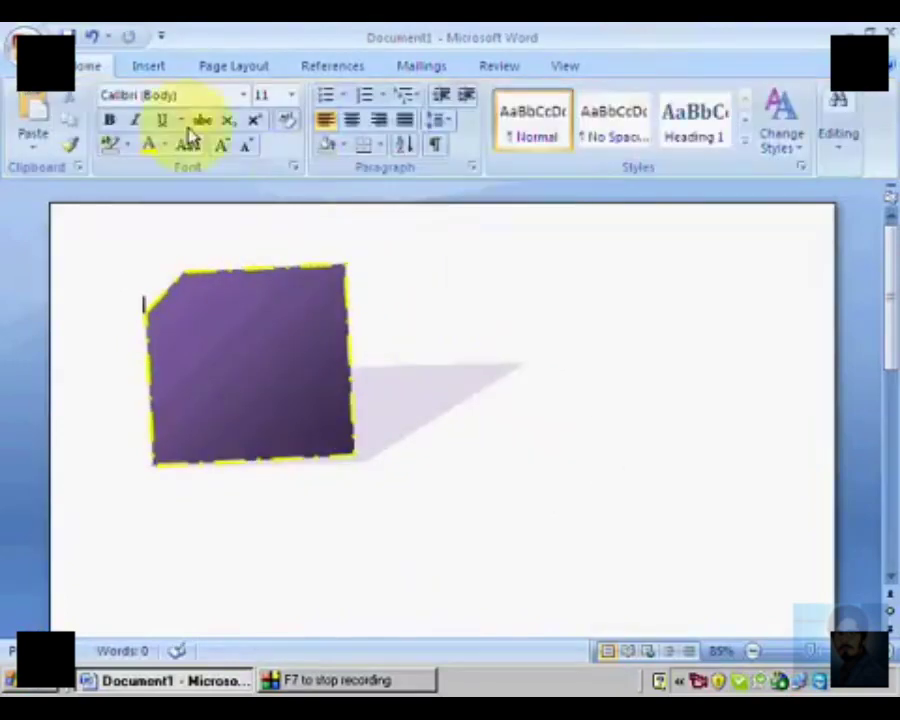
Step: Draw a curved-down block arrow beside the purple shape and widen it toward that shape
click(163, 70)
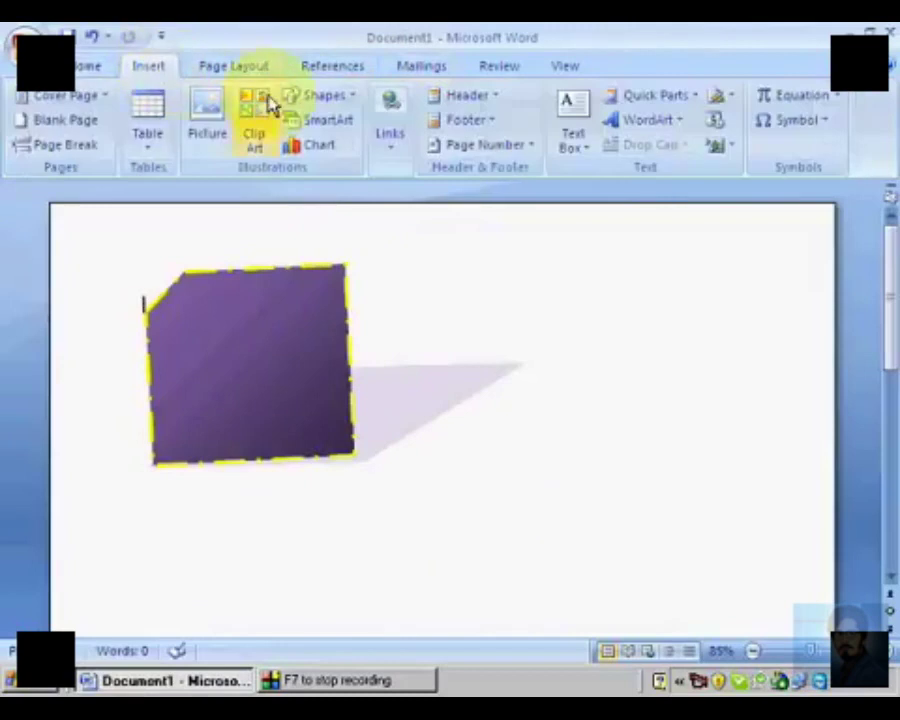
click(334, 104)
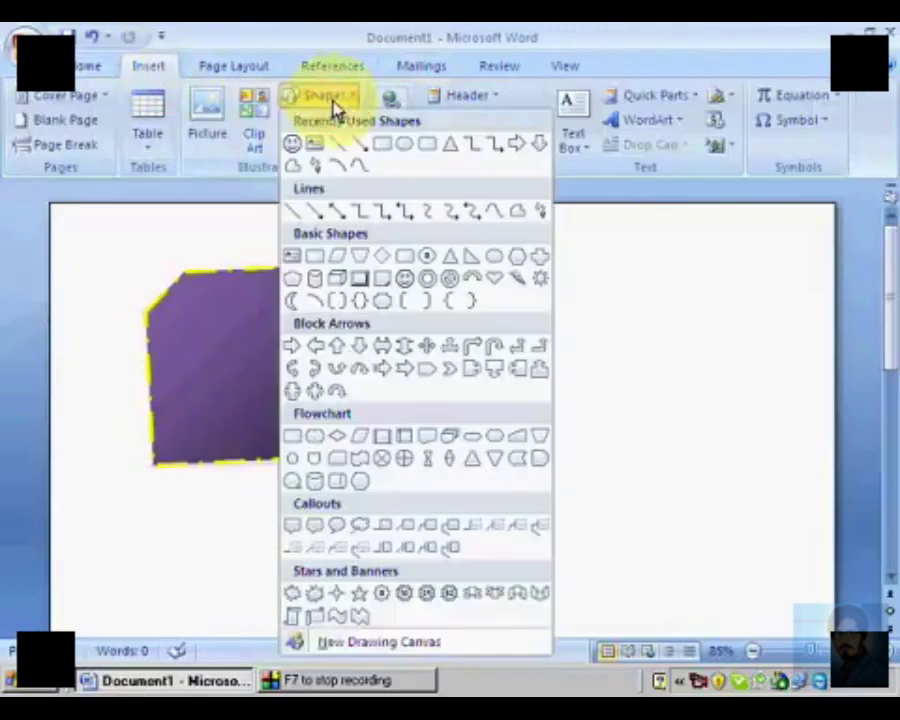
click(366, 376)
mouse_move(464, 502)
mouse_down()
mouse_move(502, 327)
mouse_move(725, 305)
mouse_up()
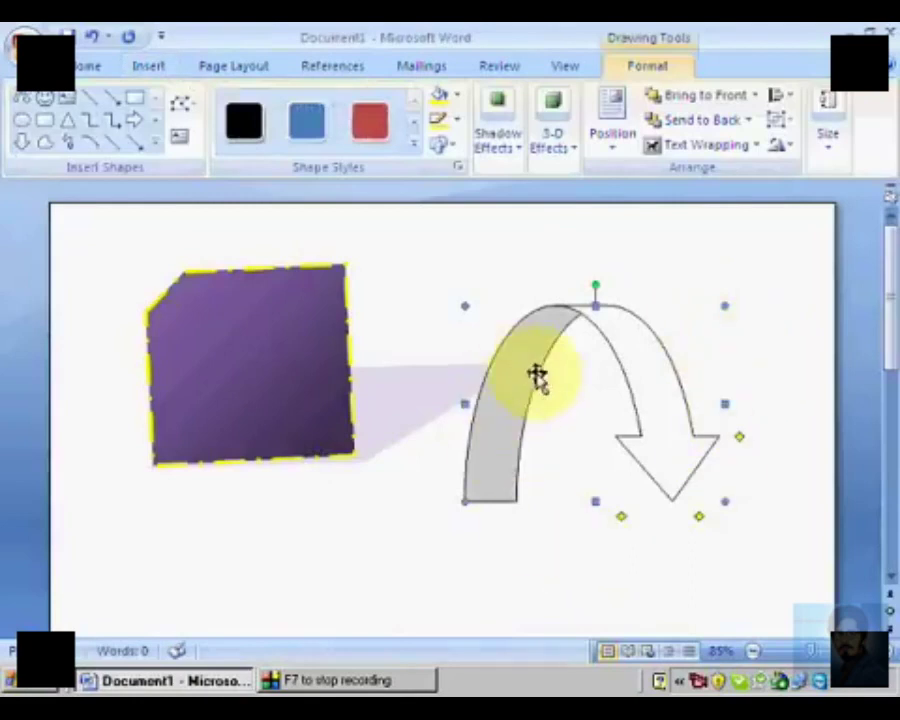
drag(464, 402, 405, 402)
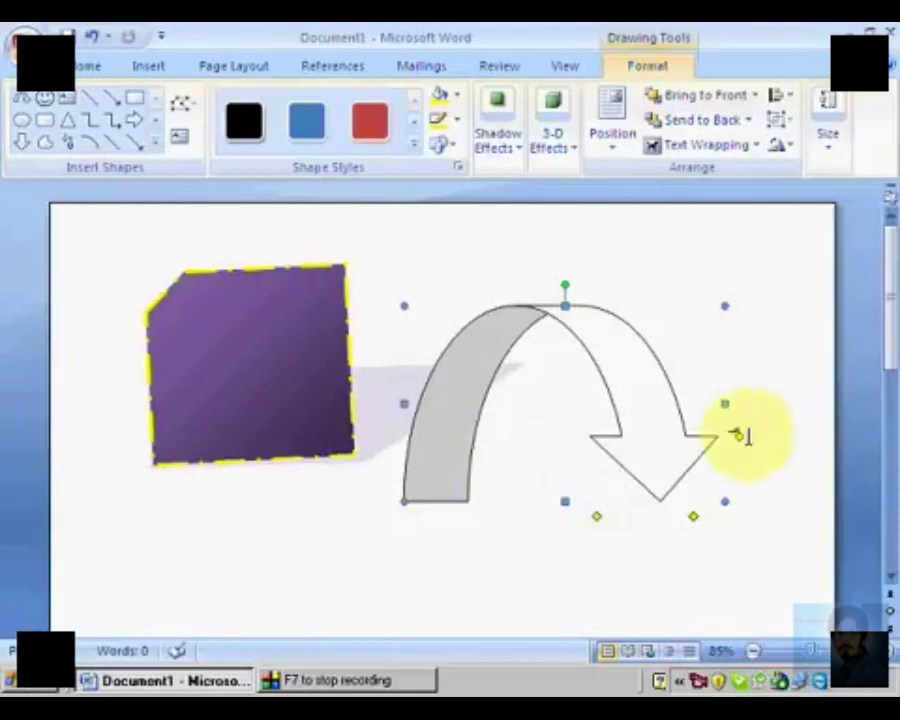
Step: Reshape the curved arrow with a longer arrowhead and a thicker curved band
drag(741, 440, 683, 325)
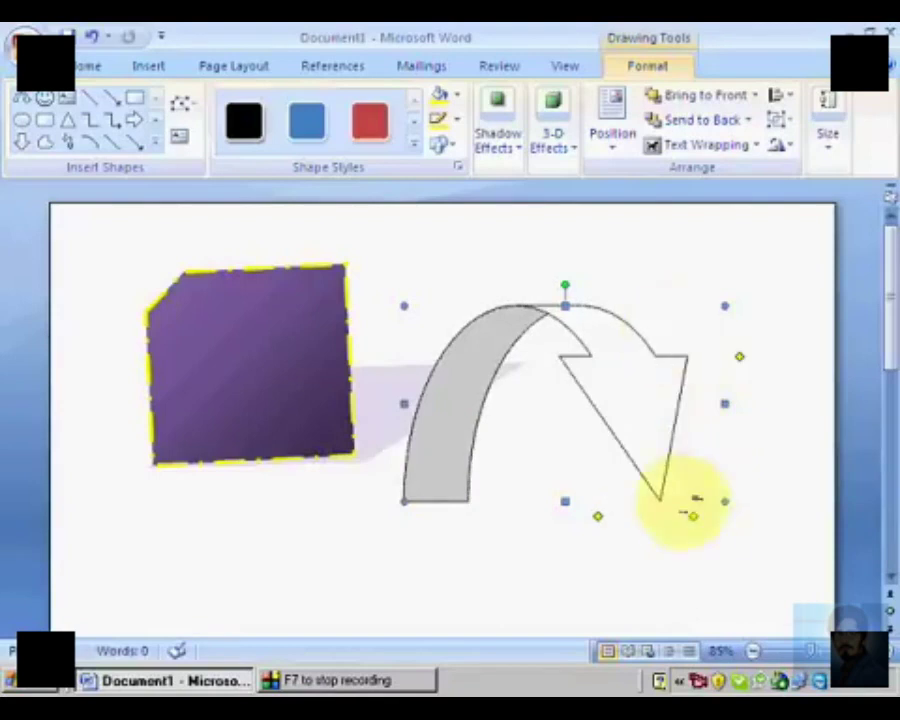
drag(697, 522, 685, 494)
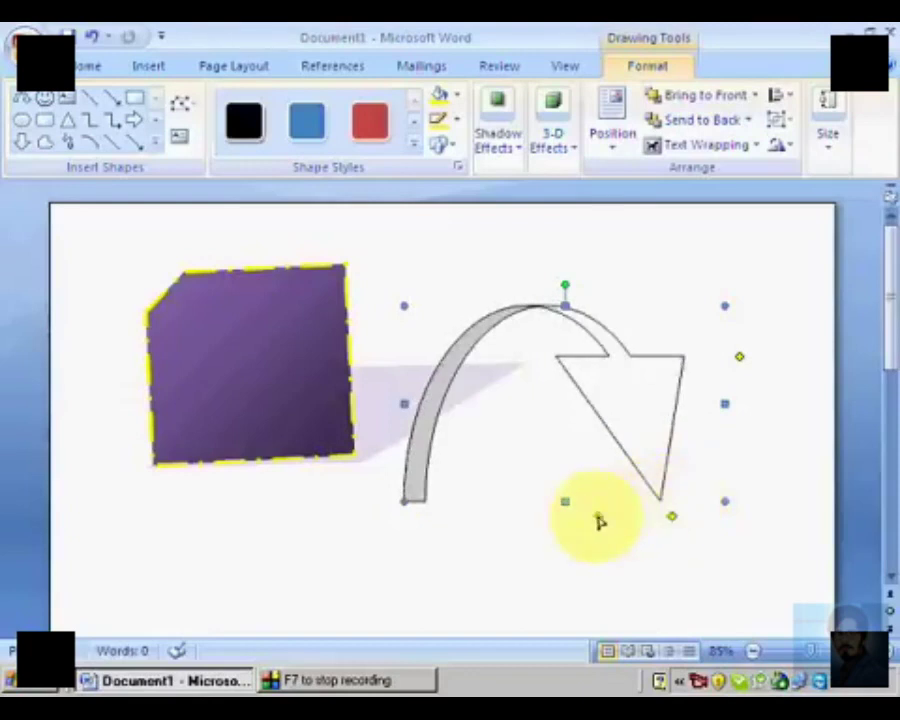
drag(599, 521, 560, 540)
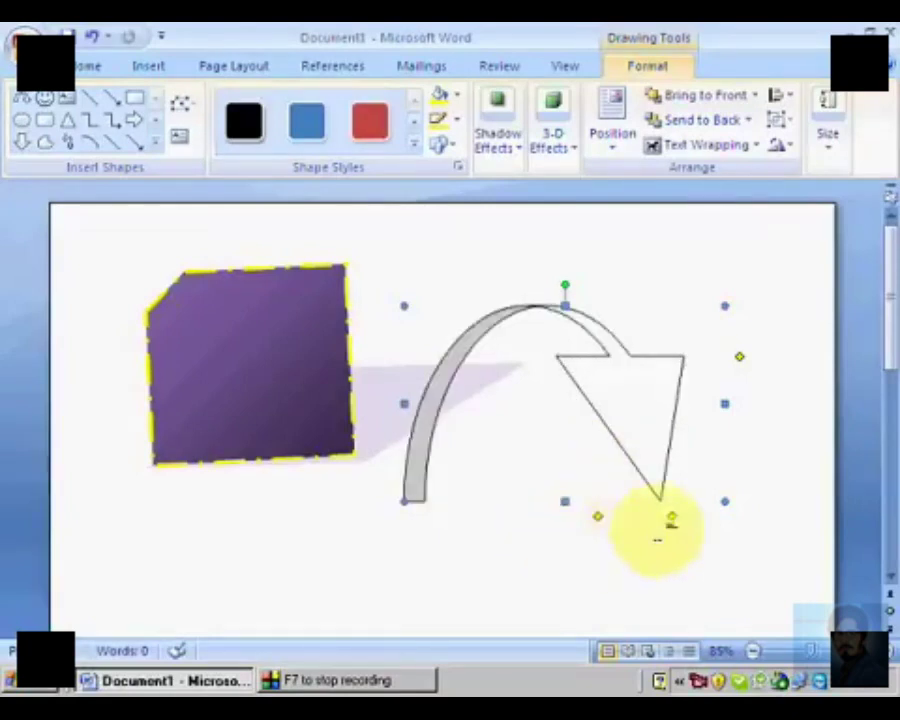
drag(676, 519, 710, 543)
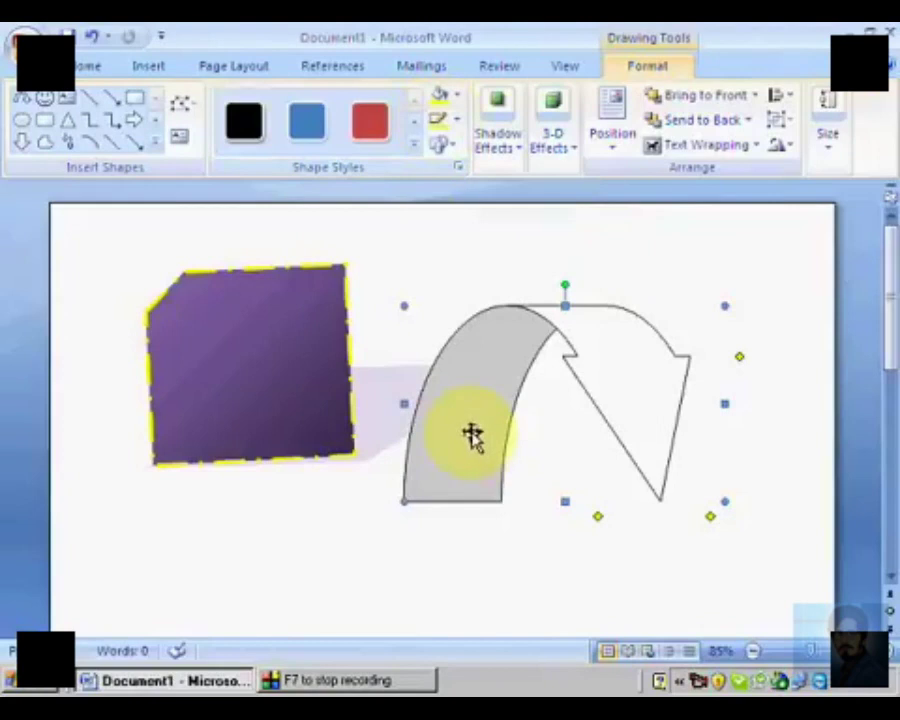
Step: Add three words of random filler text inside the purple card shape
click(216, 362)
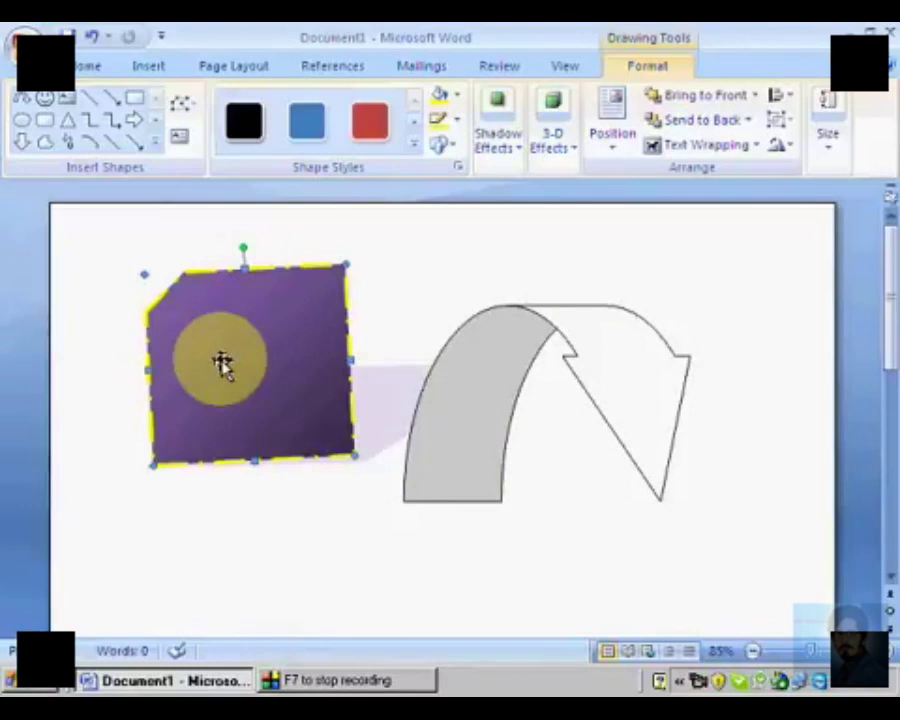
right_click(222, 364)
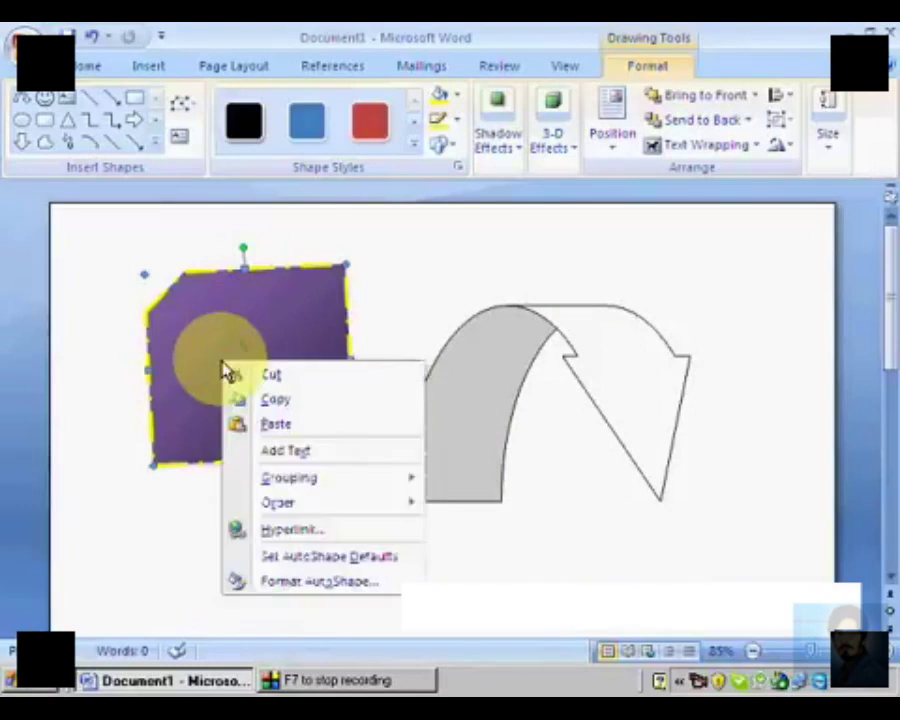
click(316, 455)
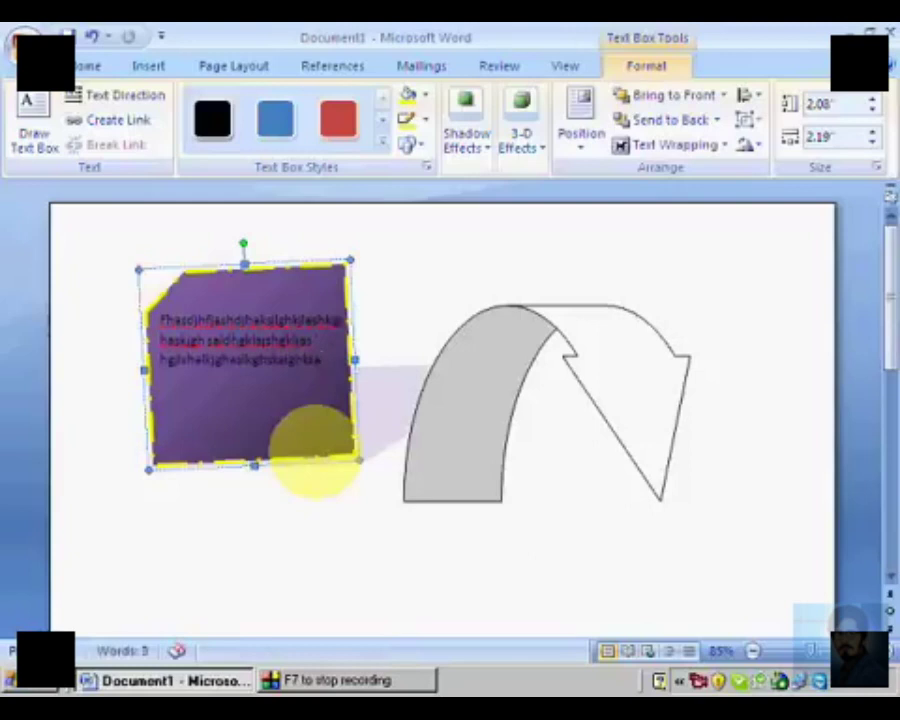
Step: Format all the text in the purple shape as white, bold and 14 pt
key(ctrl+a)
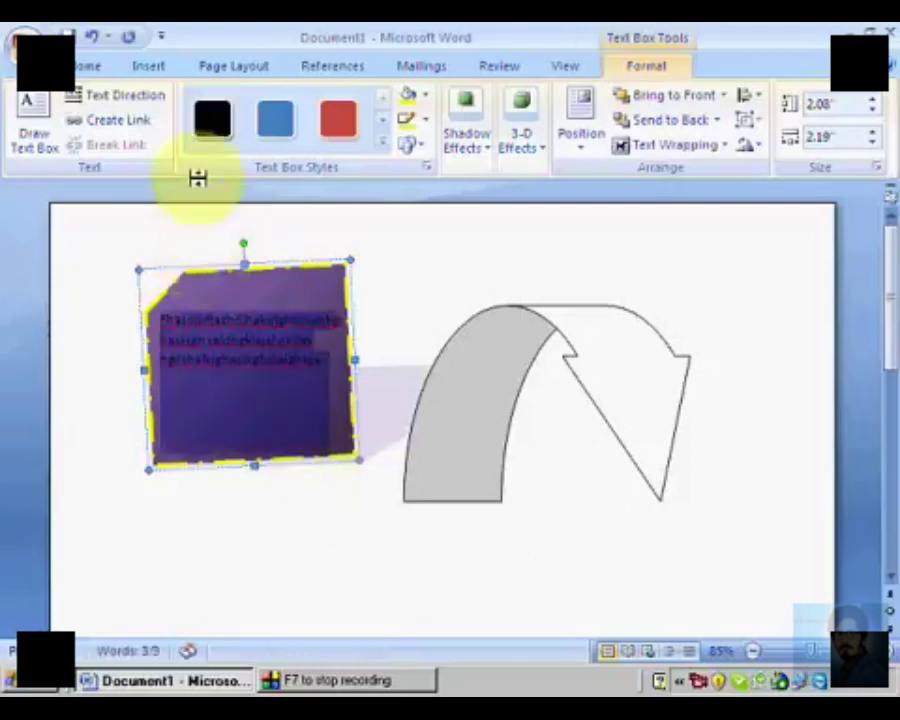
click(88, 65)
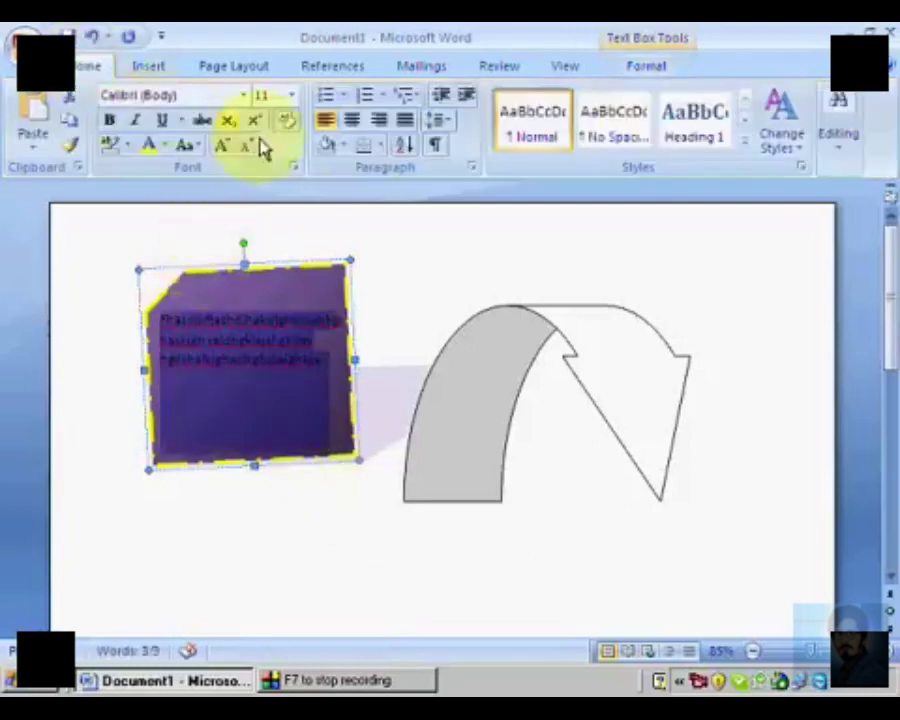
click(347, 148)
click(341, 146)
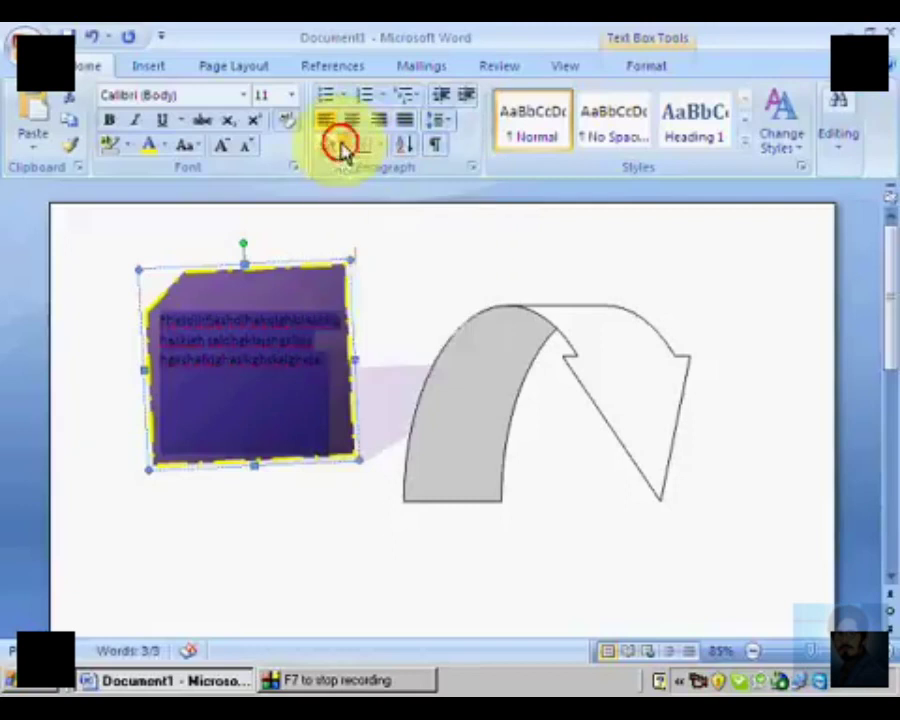
click(164, 146)
click(185, 222)
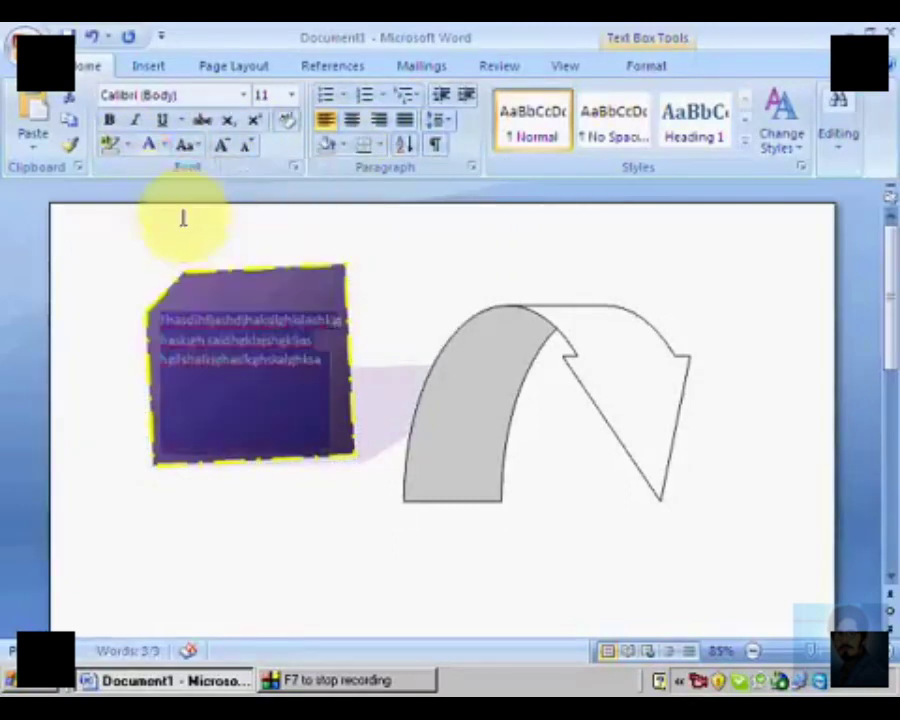
click(115, 121)
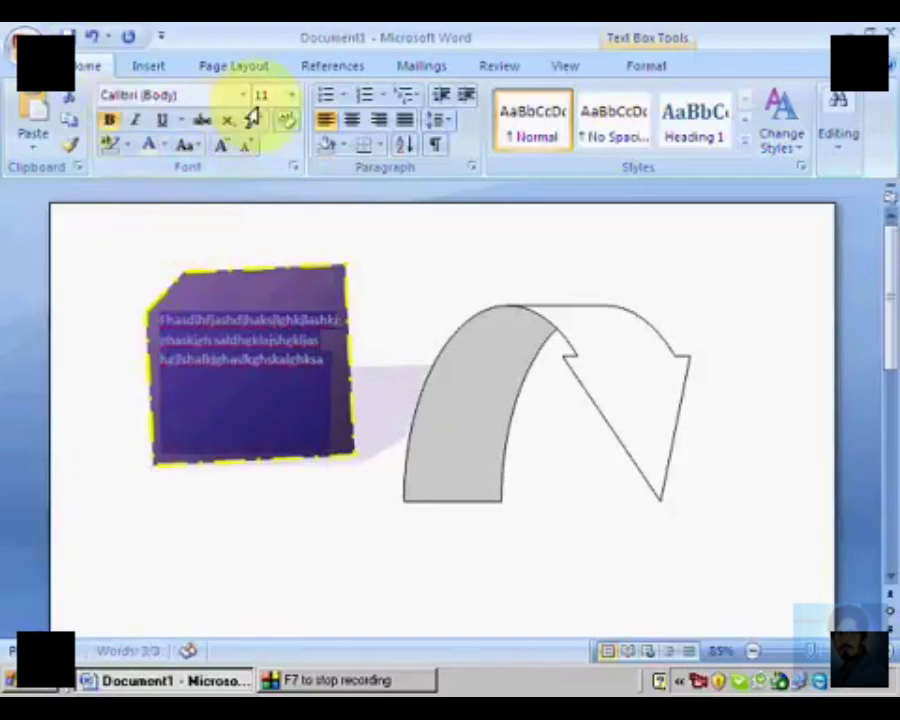
click(291, 94)
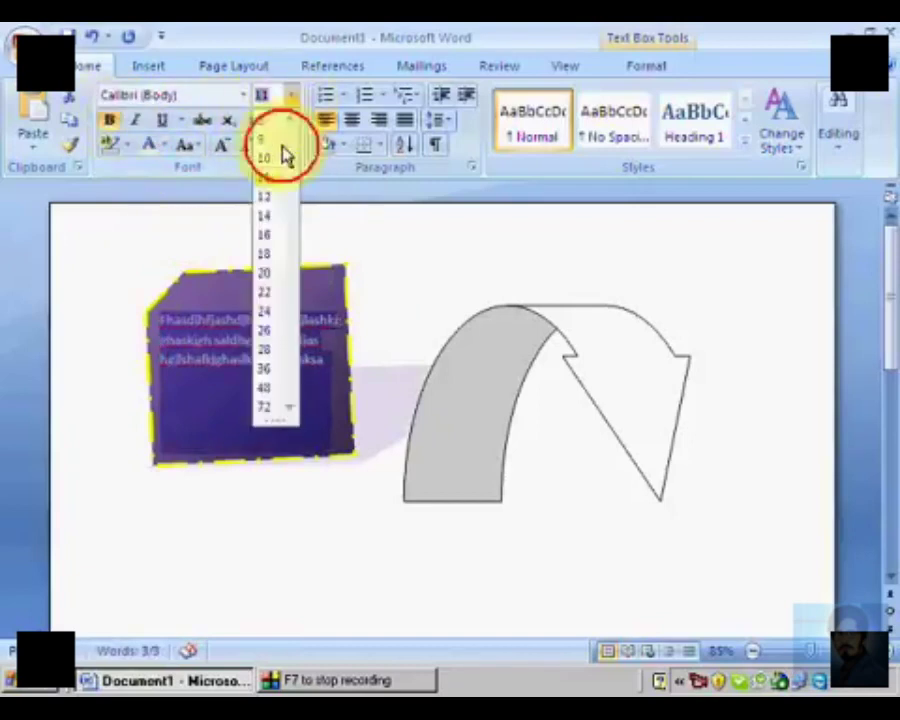
click(270, 233)
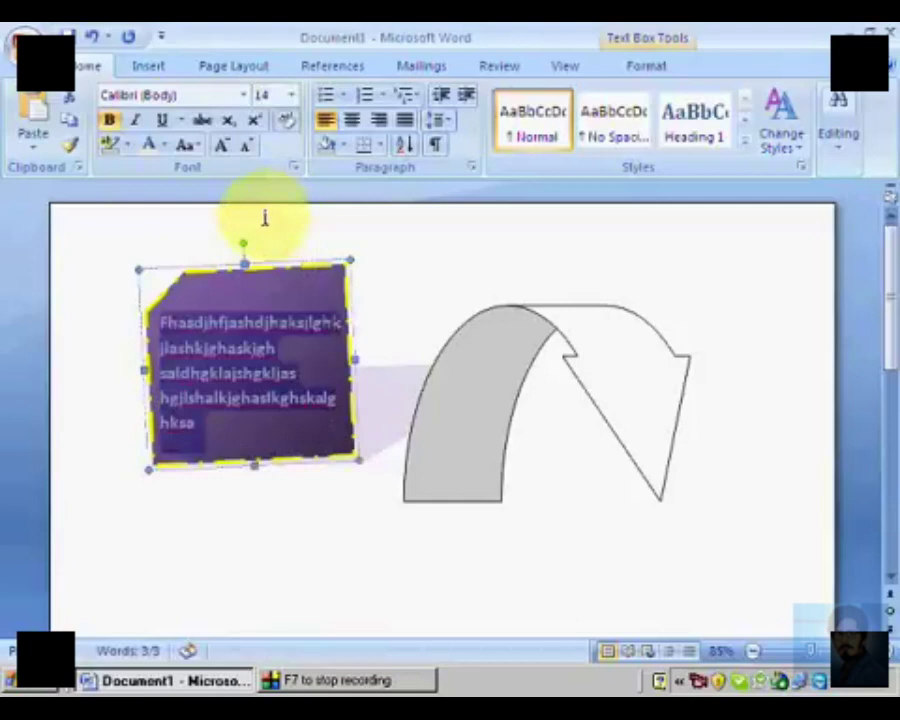
Step: Give the curved arrow the first perspective shadow style and move it farther from the purple card shape
click(170, 67)
click(537, 341)
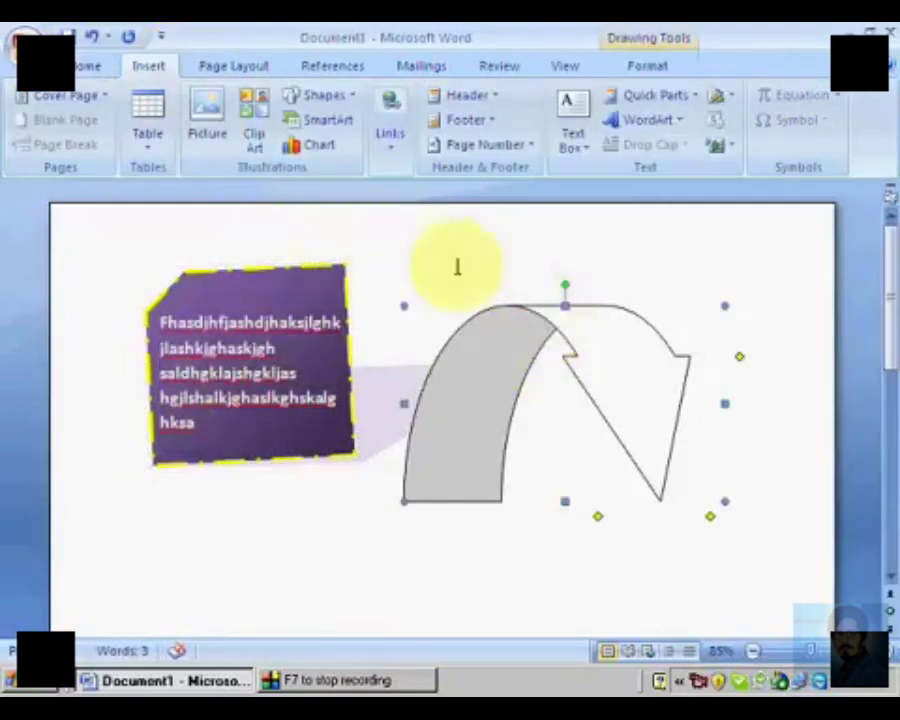
click(641, 68)
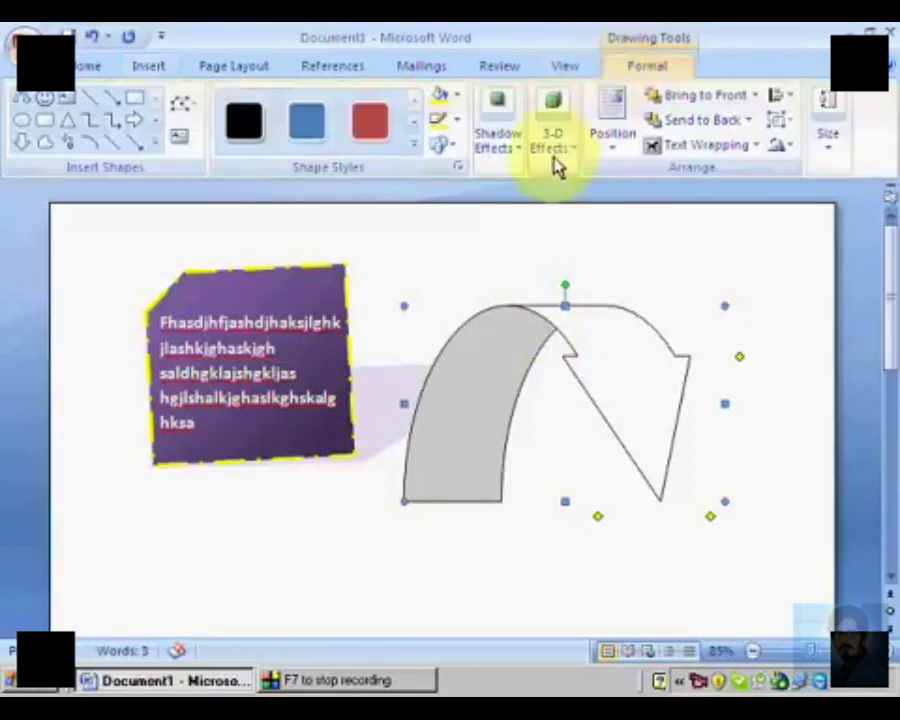
click(511, 152)
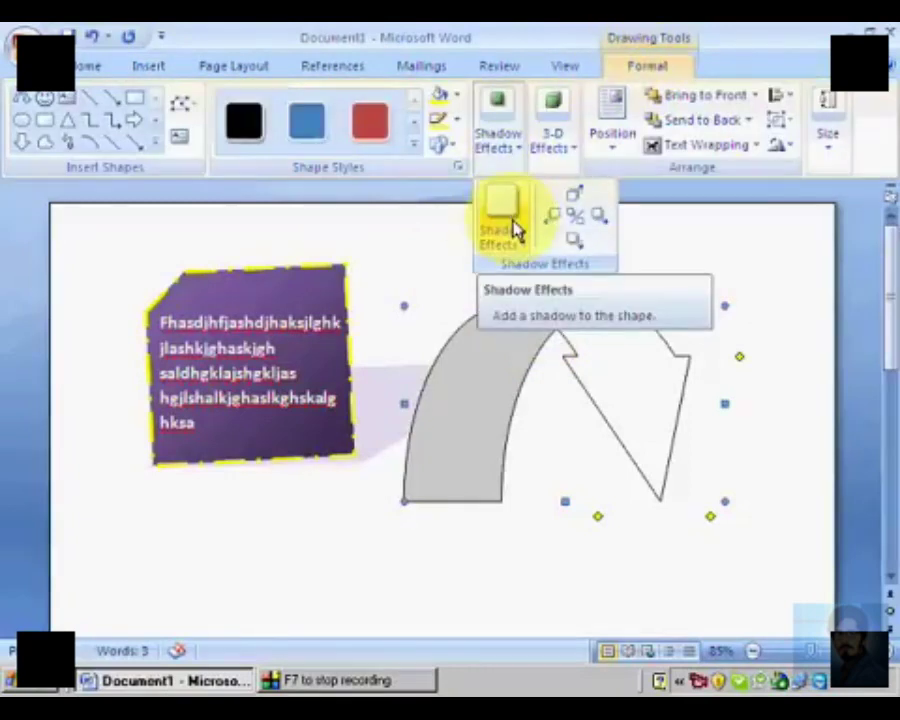
click(503, 215)
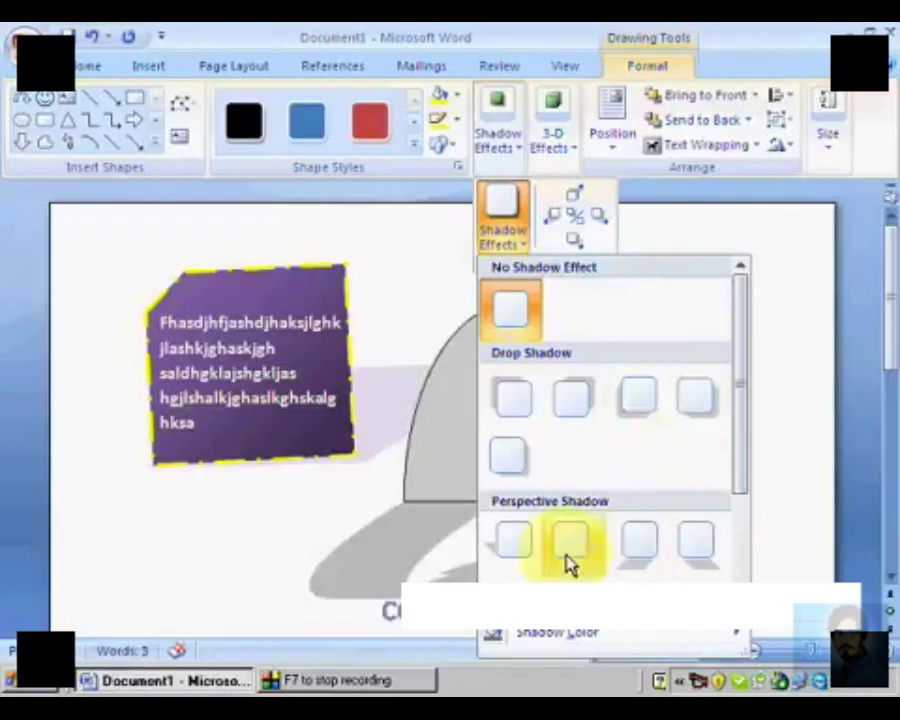
click(516, 555)
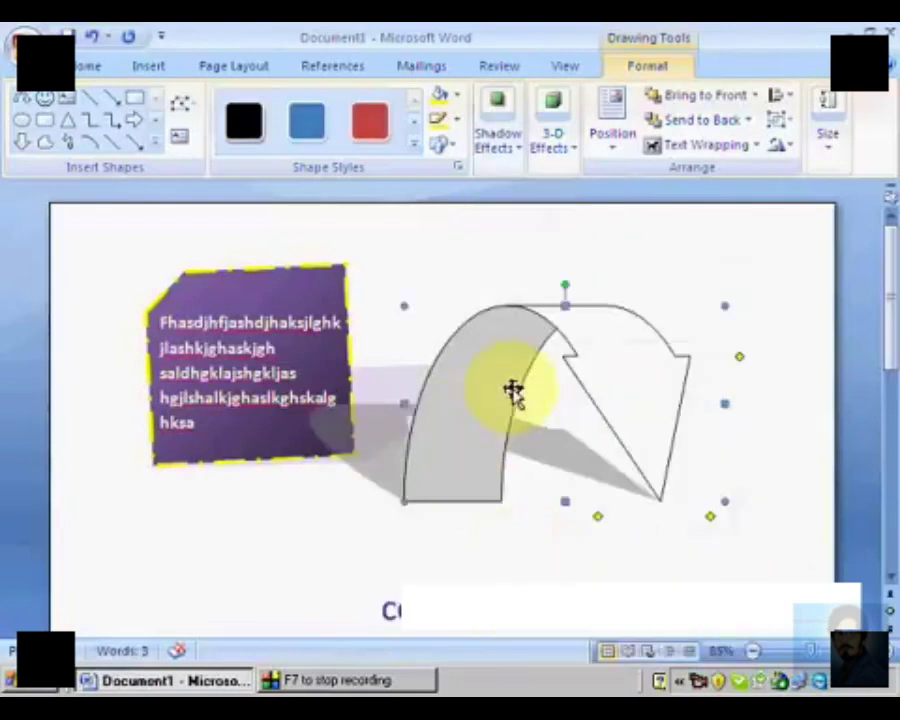
drag(499, 383, 555, 383)
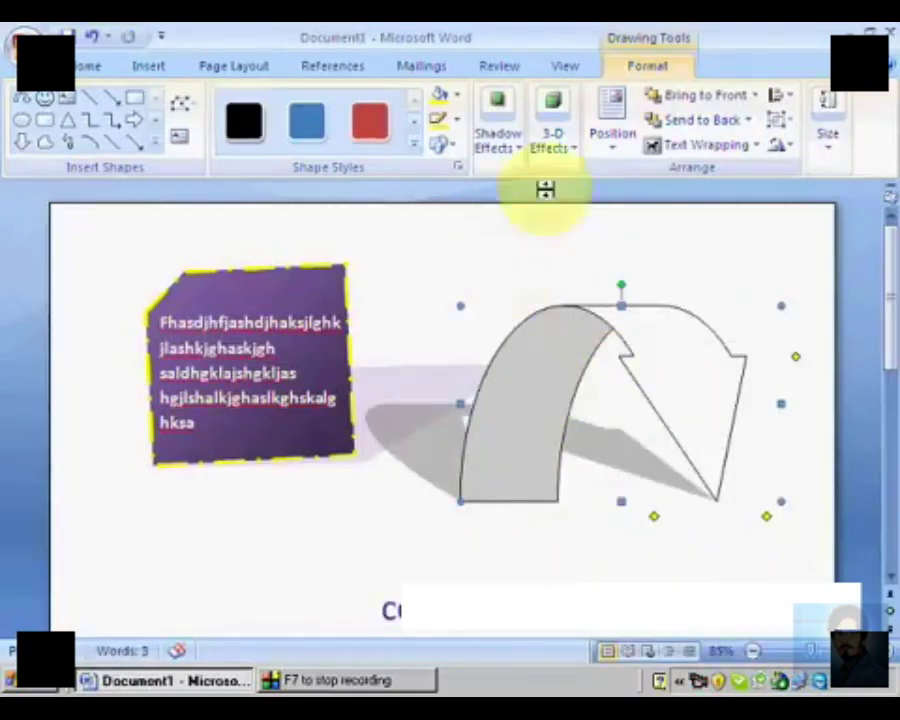
Step: Turn on a 3-D effect for the purple card shape by tilting it right
click(557, 138)
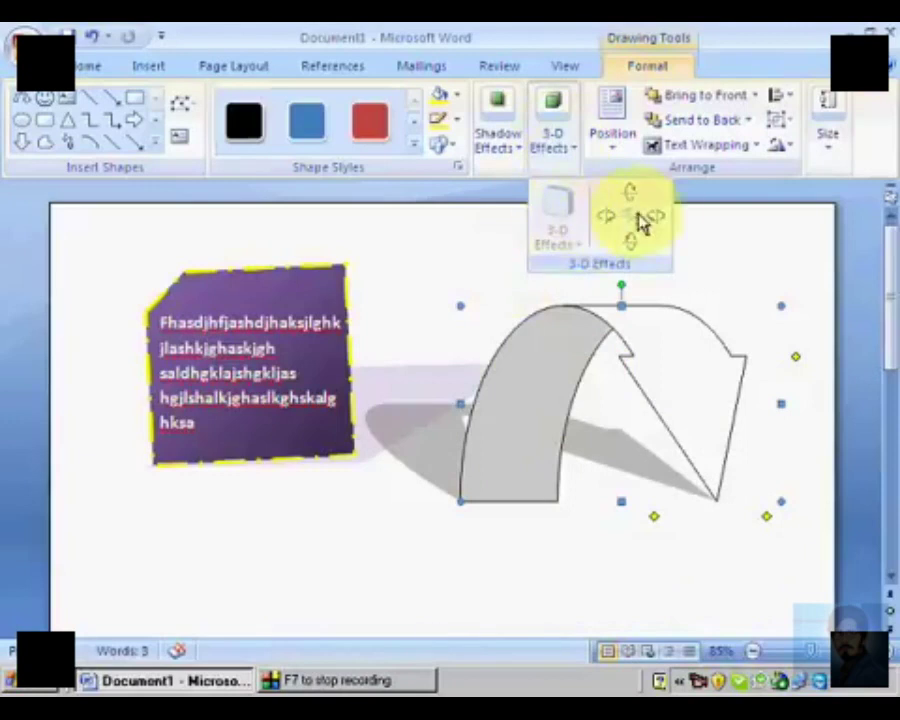
click(301, 352)
click(348, 301)
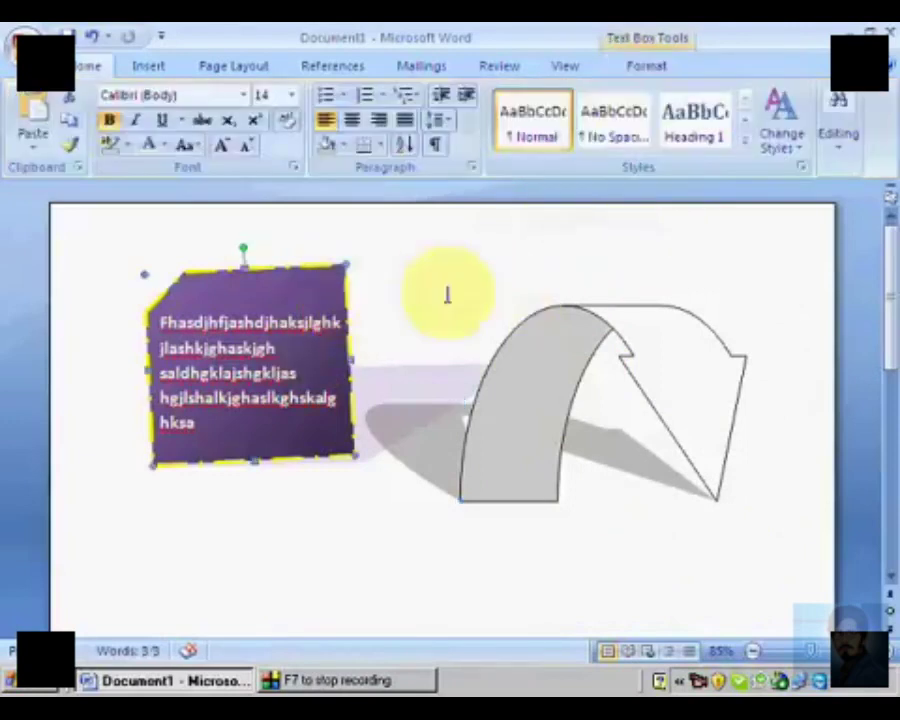
click(655, 67)
click(546, 150)
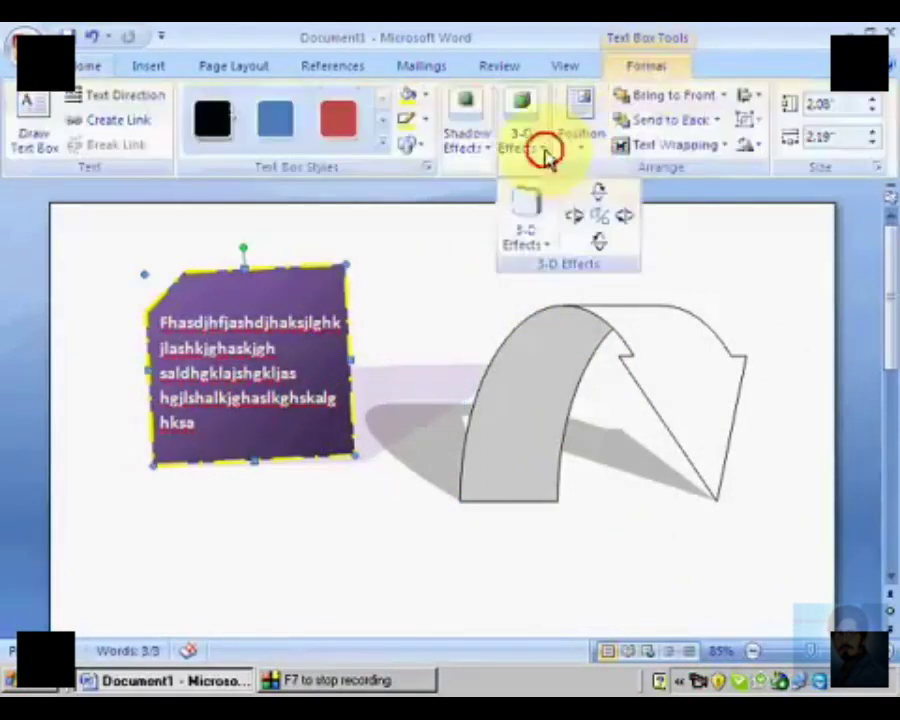
click(620, 218)
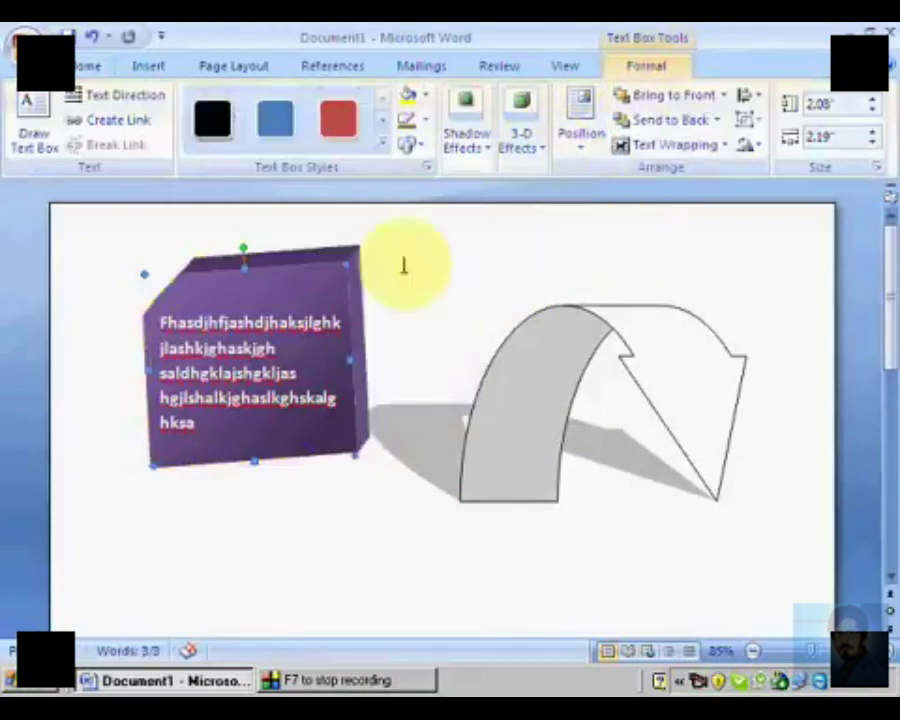
Step: Apply the solid orange text box style to the card shape after trying the solid green one
click(393, 145)
click(403, 143)
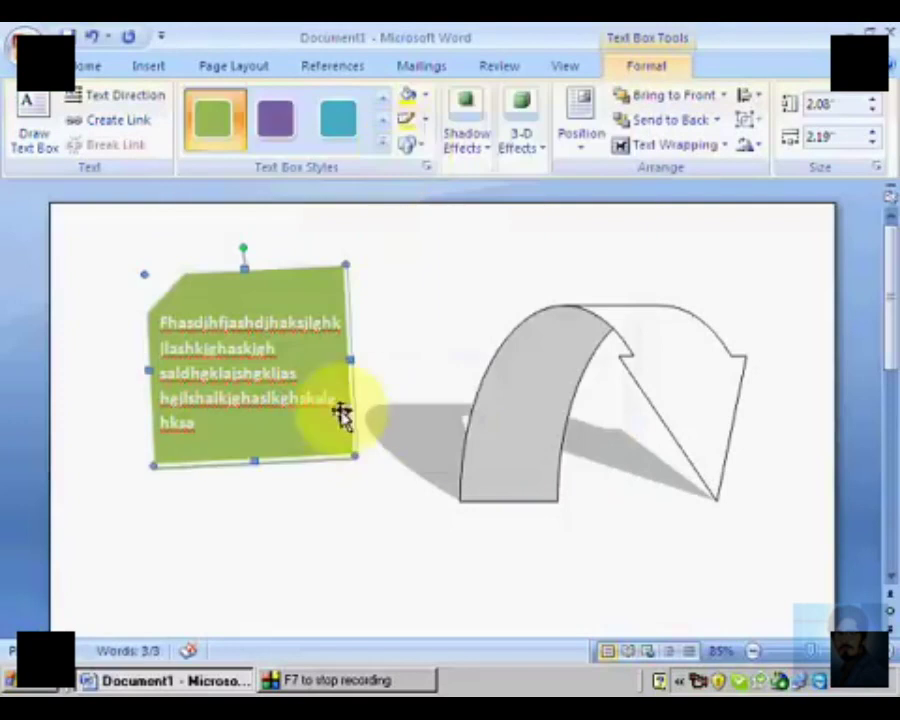
click(386, 145)
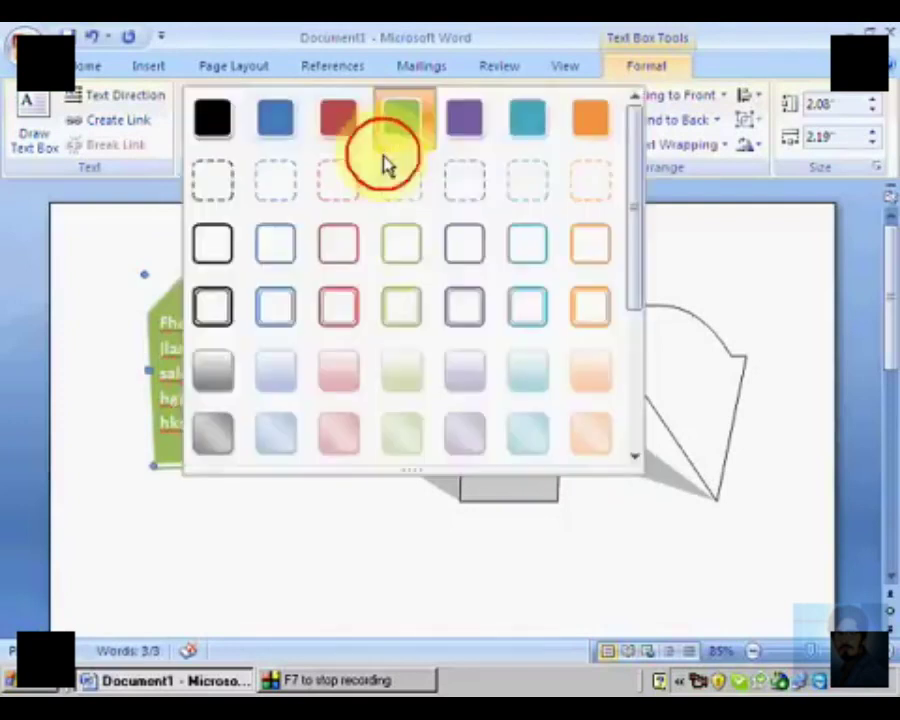
click(592, 140)
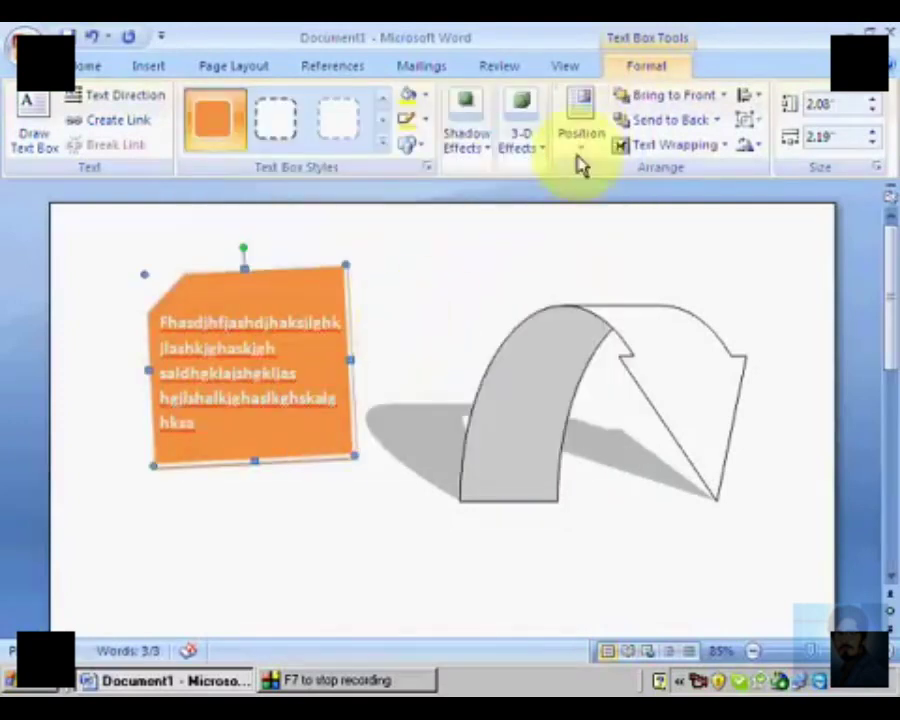
Step: Tilt the orange card in 3-D to the right, left, up and down in turn
click(530, 158)
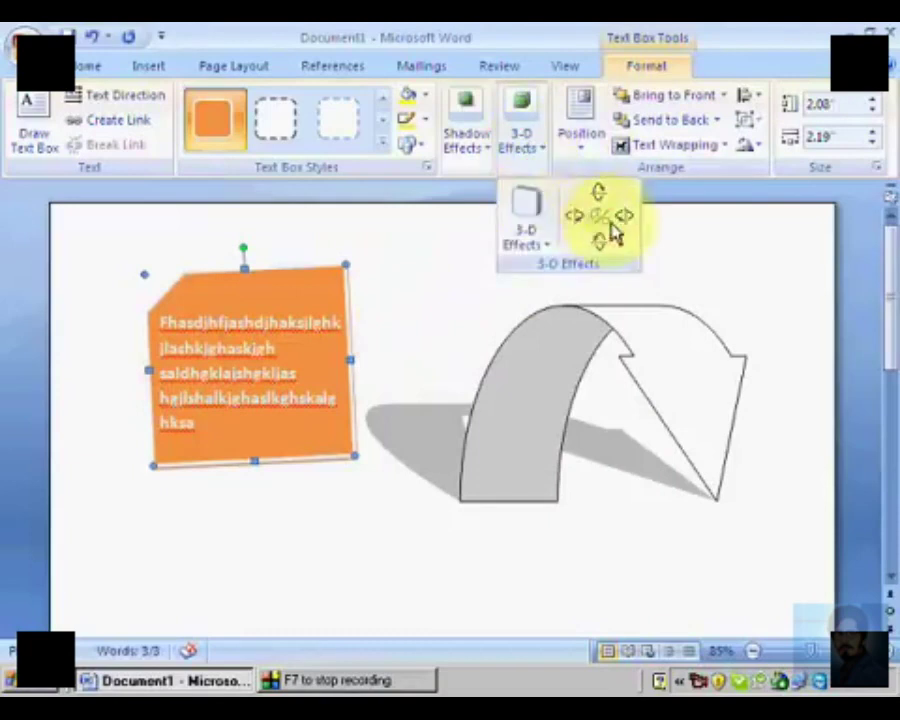
click(617, 219)
click(532, 151)
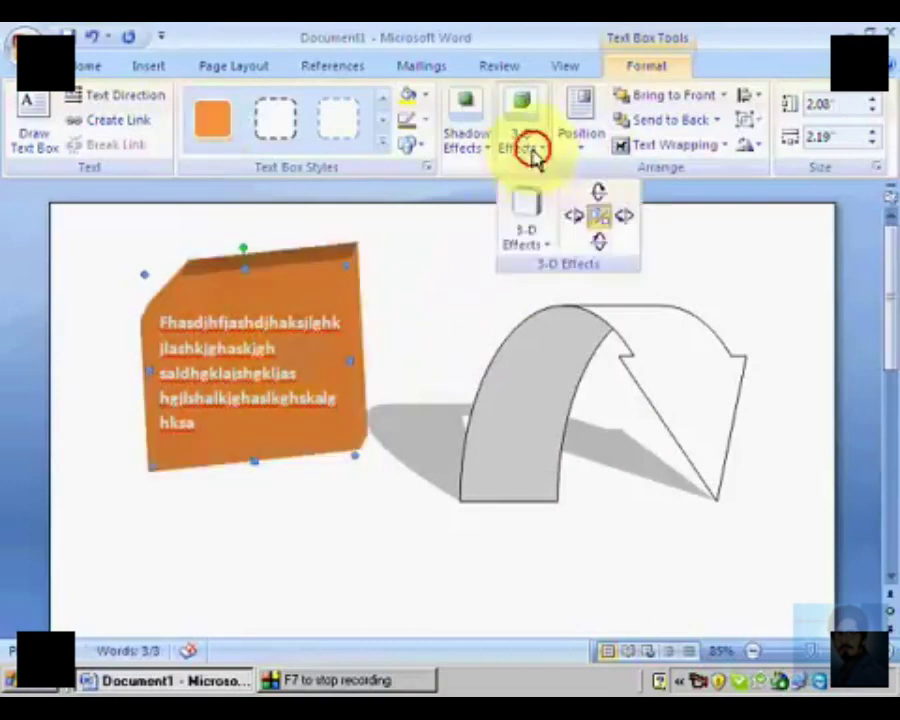
click(571, 218)
click(528, 153)
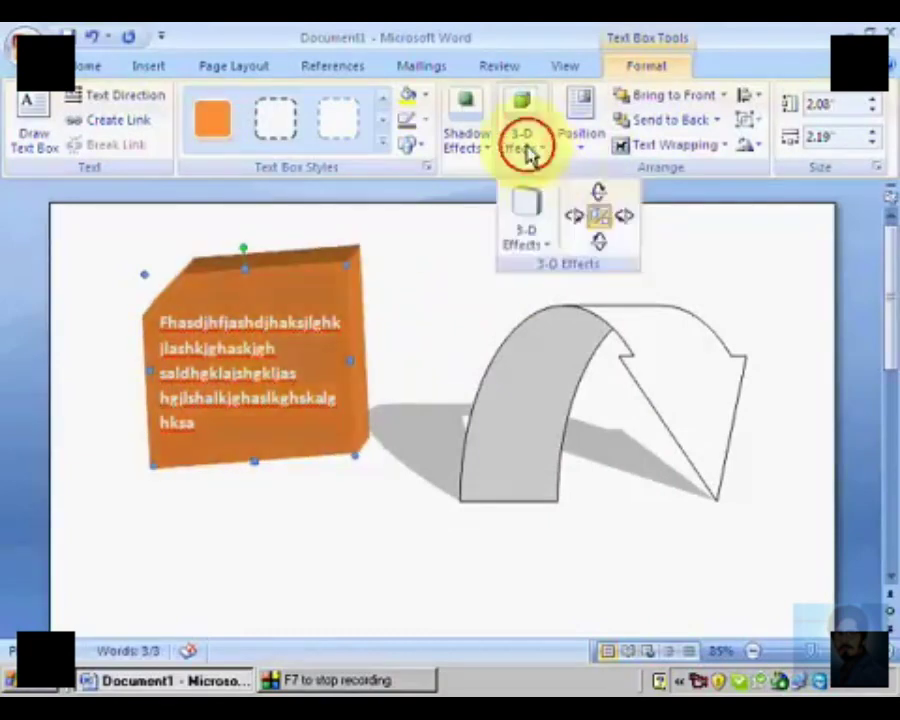
click(593, 197)
click(536, 155)
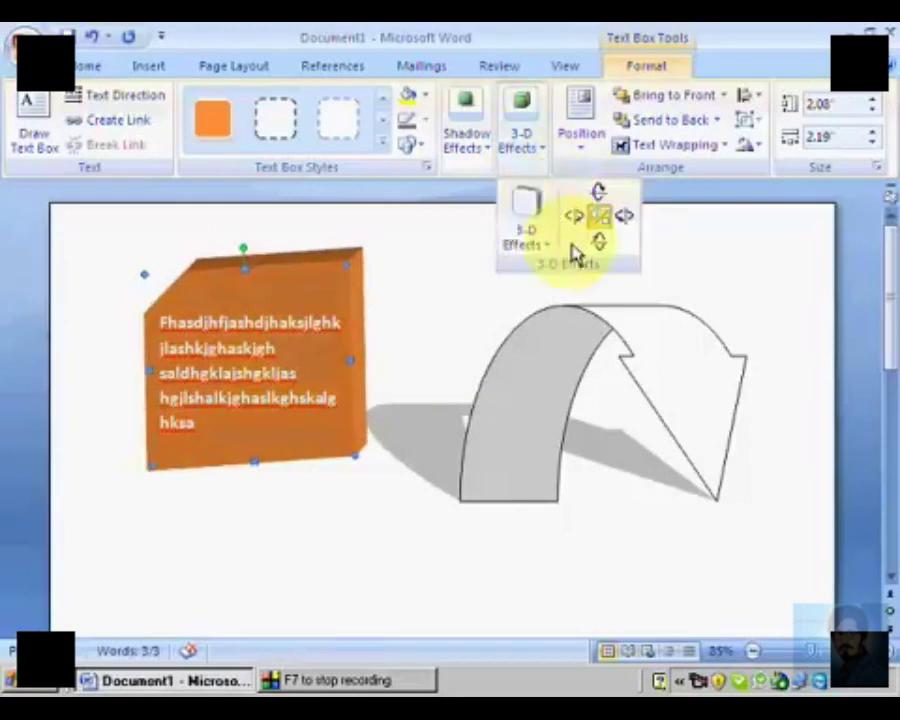
click(592, 245)
Step: Try a perspective 3-D style on the orange card, then apply the third parallel 3-D style
click(532, 152)
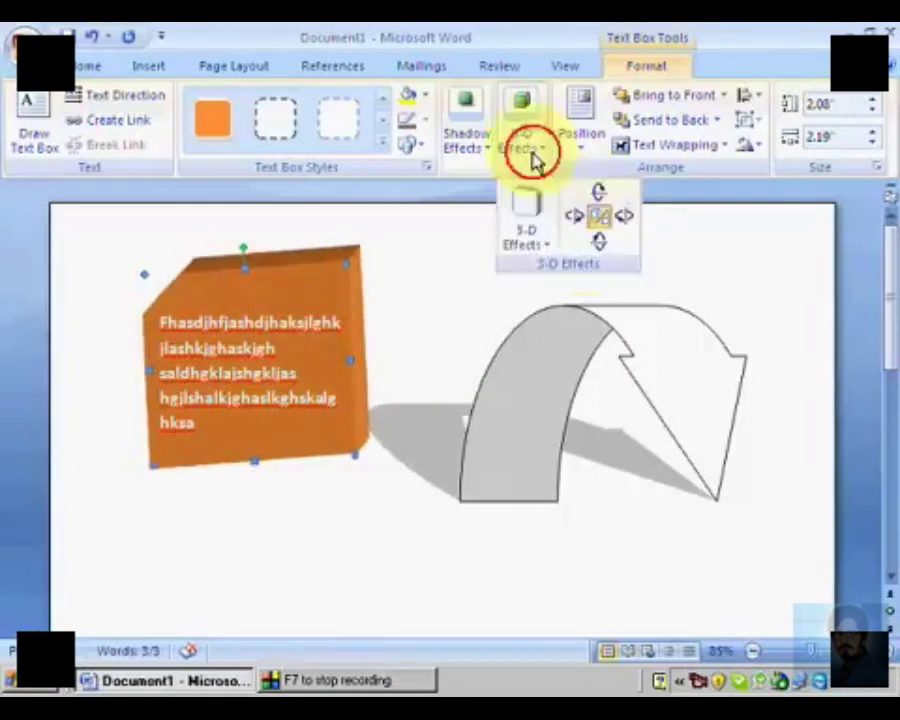
click(538, 225)
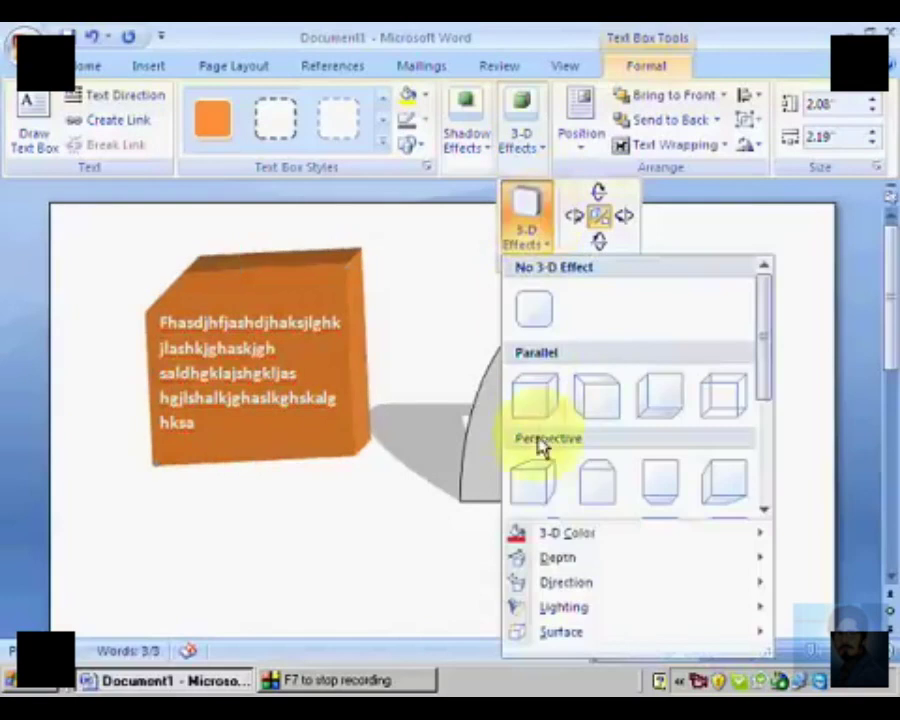
click(694, 490)
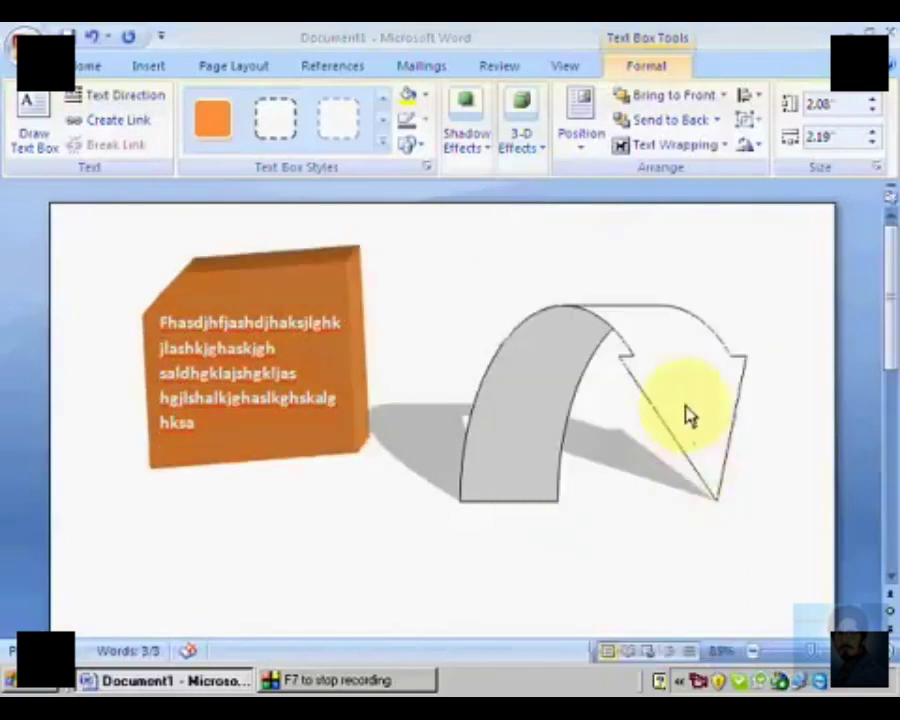
click(521, 150)
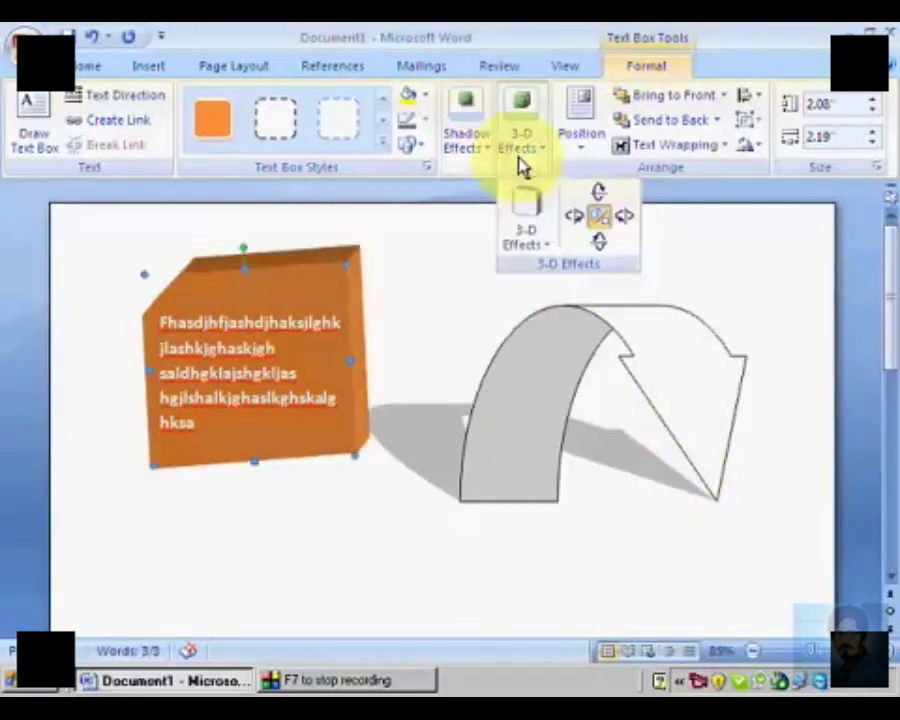
click(526, 205)
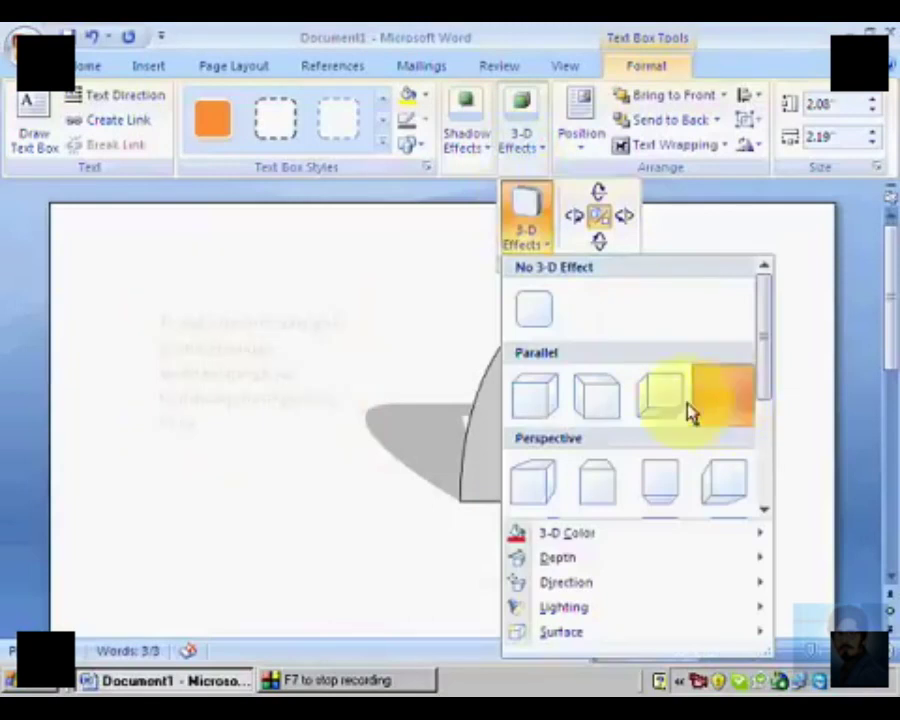
click(659, 400)
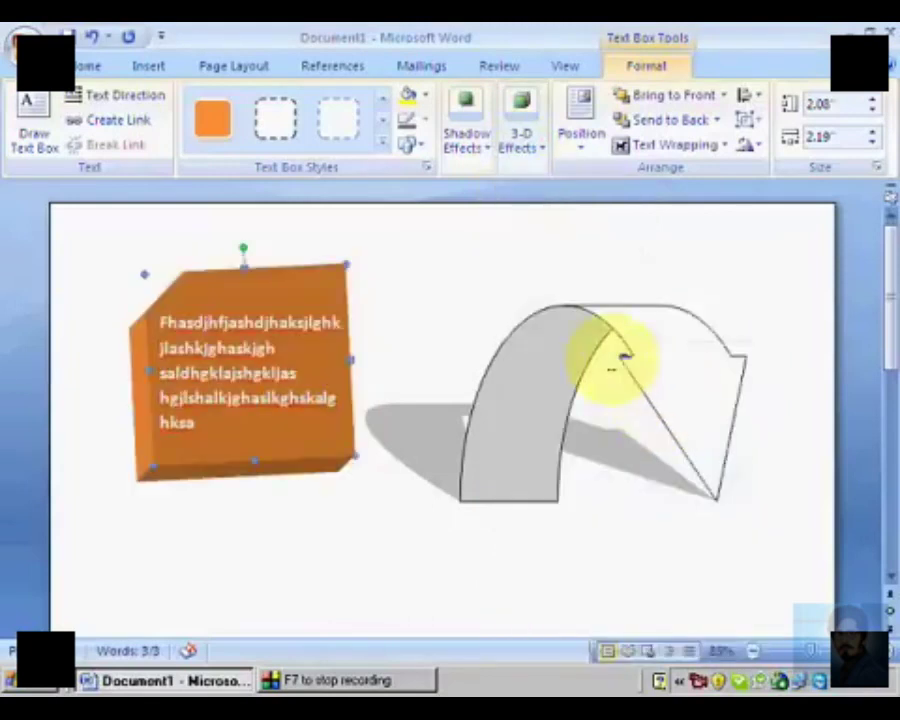
Step: Bring the orange card to the front and overlap it with the curved arrow sent to the back
click(703, 104)
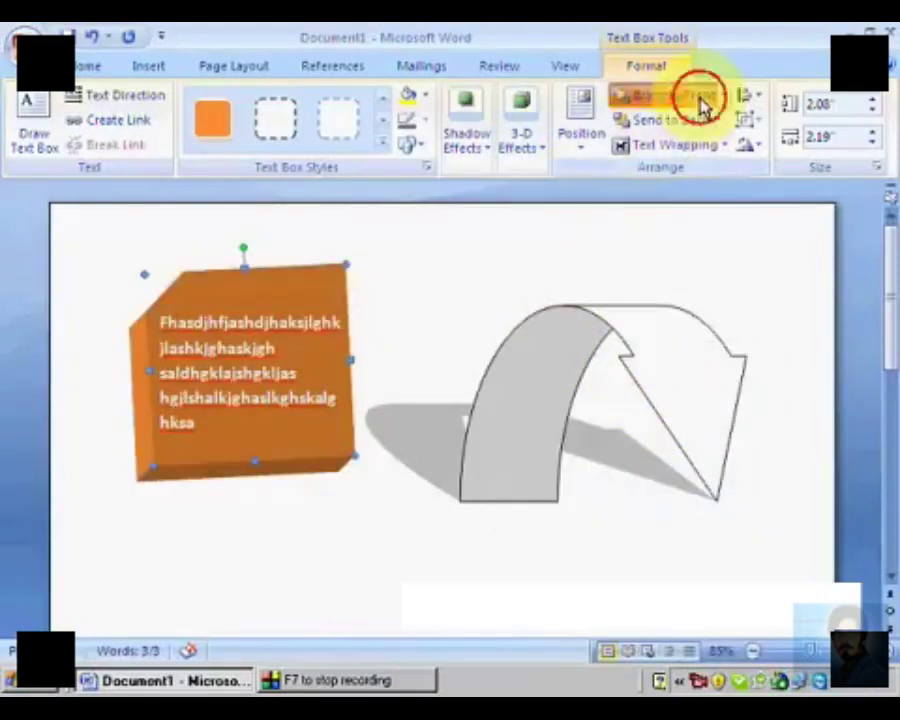
mouse_move(622, 341)
mouse_down()
mouse_move(502, 345)
mouse_move(437, 336)
mouse_move(445, 355)
mouse_move(396, 344)
mouse_move(442, 374)
mouse_move(474, 358)
mouse_move(519, 397)
mouse_up()
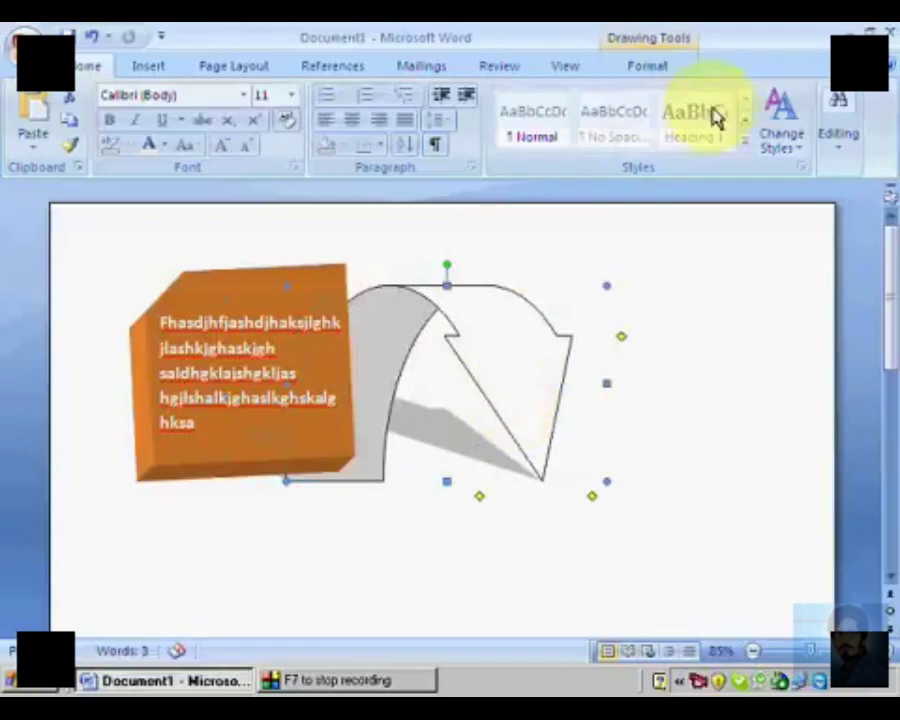
click(647, 65)
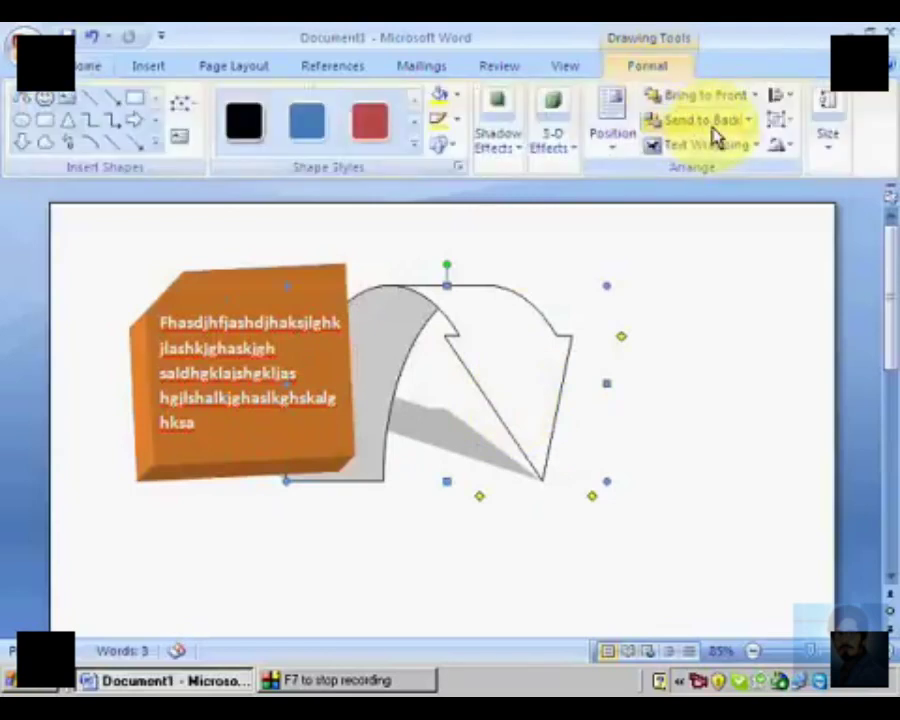
click(713, 128)
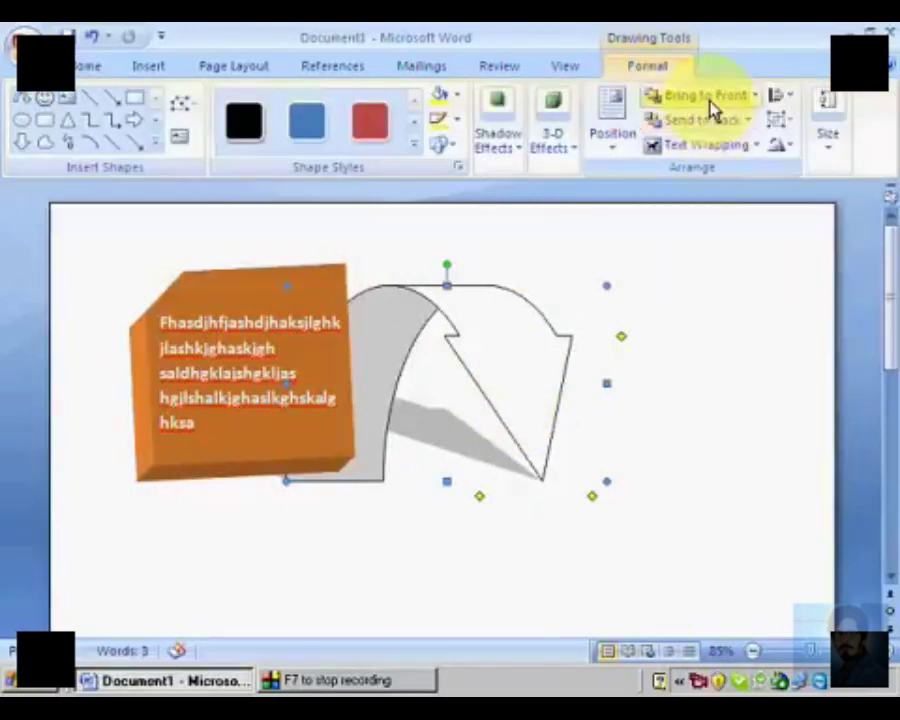
click(711, 101)
click(715, 120)
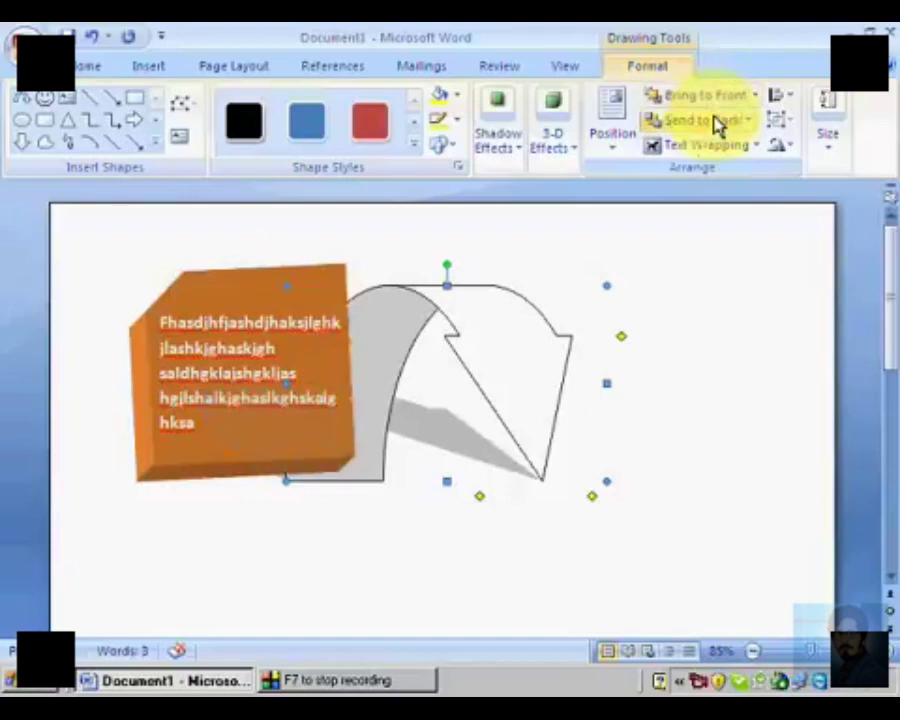
Step: Change the curved arrow's text wrapping and shift it slightly away from the orange card
click(704, 148)
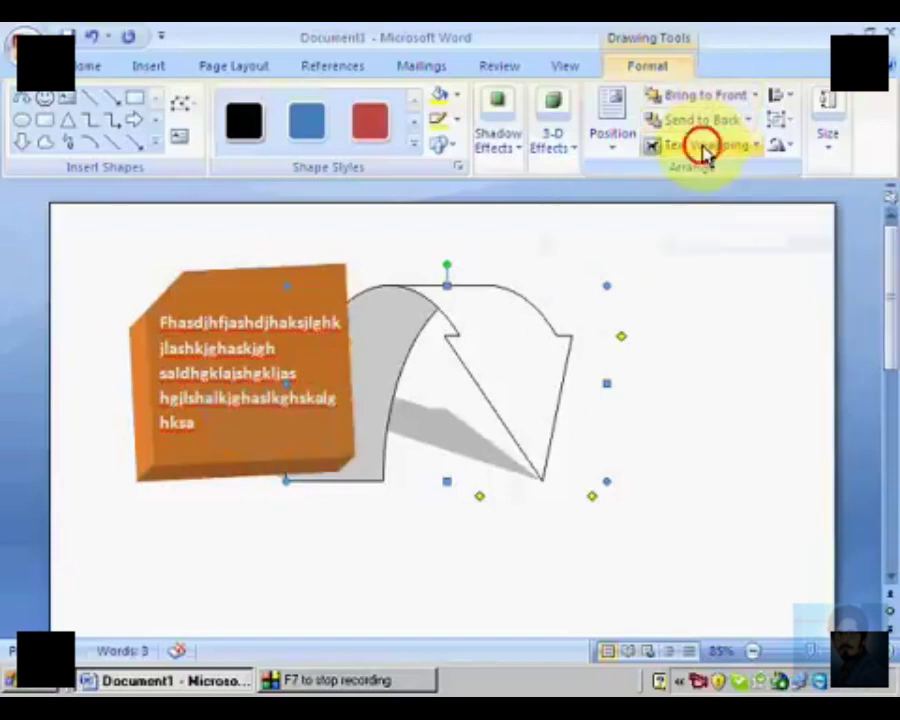
click(701, 222)
mouse_move(461, 345)
mouse_down()
mouse_move(564, 339)
mouse_move(473, 348)
mouse_up()
drag(477, 345, 502, 351)
click(737, 148)
click(713, 203)
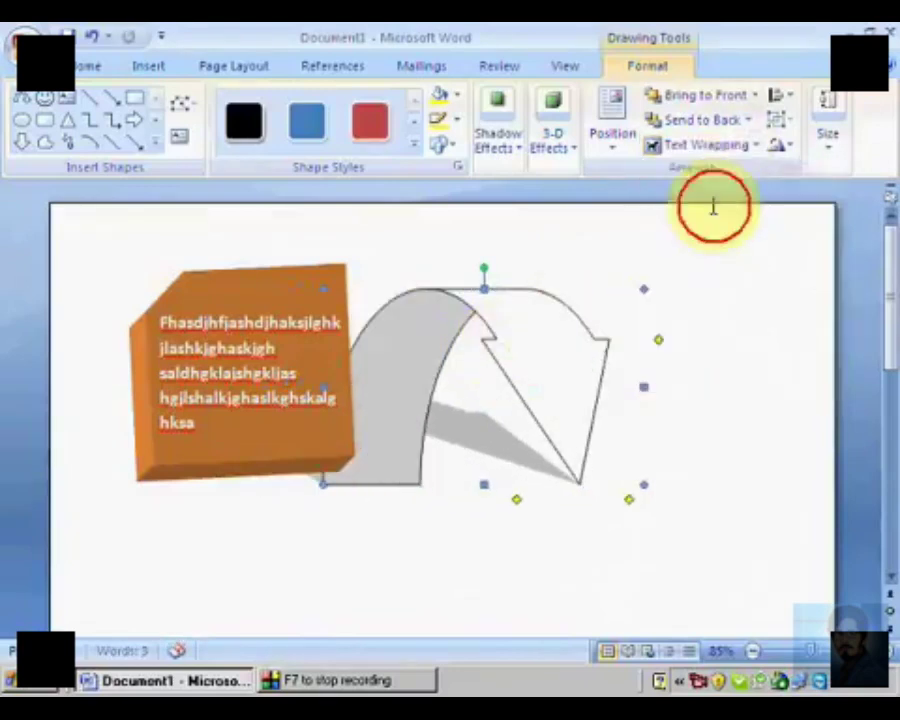
Step: Flip the curved arrow horizontally so its arrowhead faces the orange card
click(778, 146)
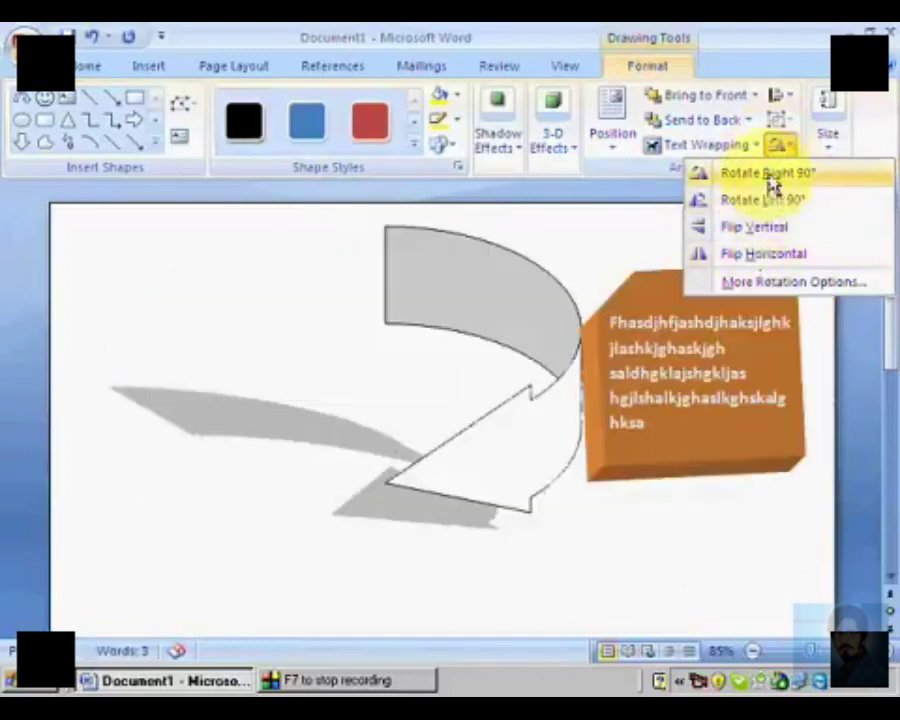
click(762, 256)
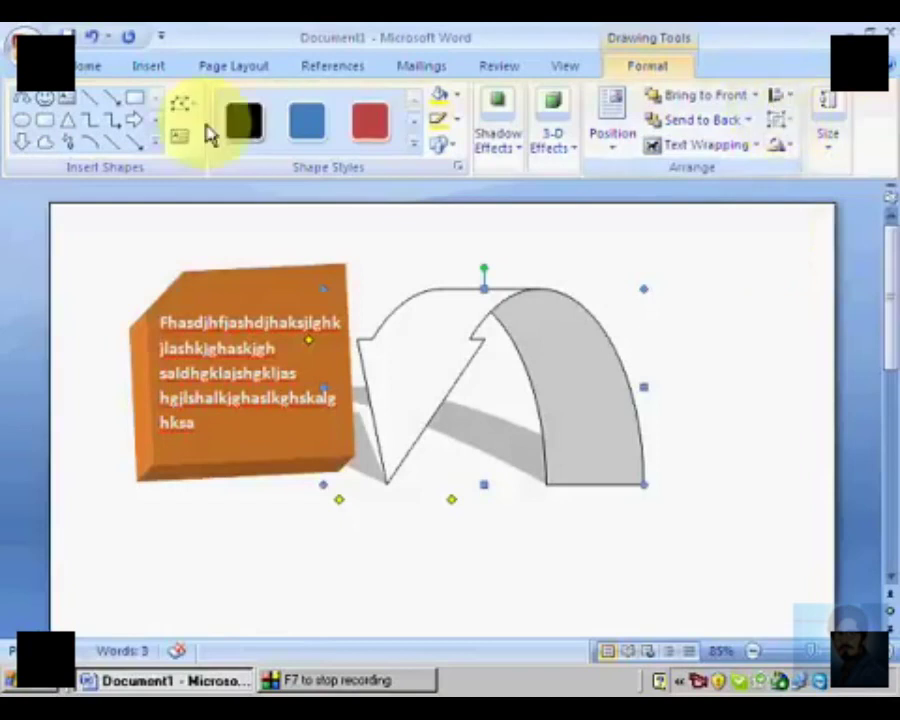
Step: Draw a wide, shallow rectangle below the orange card and the curved arrow
click(154, 147)
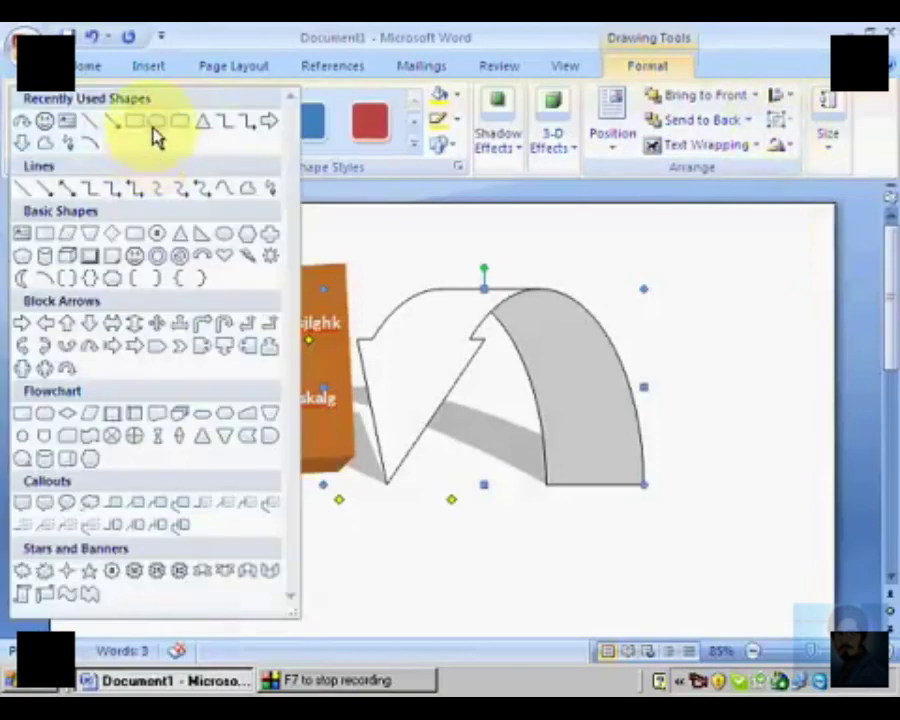
click(138, 128)
drag(135, 537, 746, 606)
scroll(686, 504, down, 3)
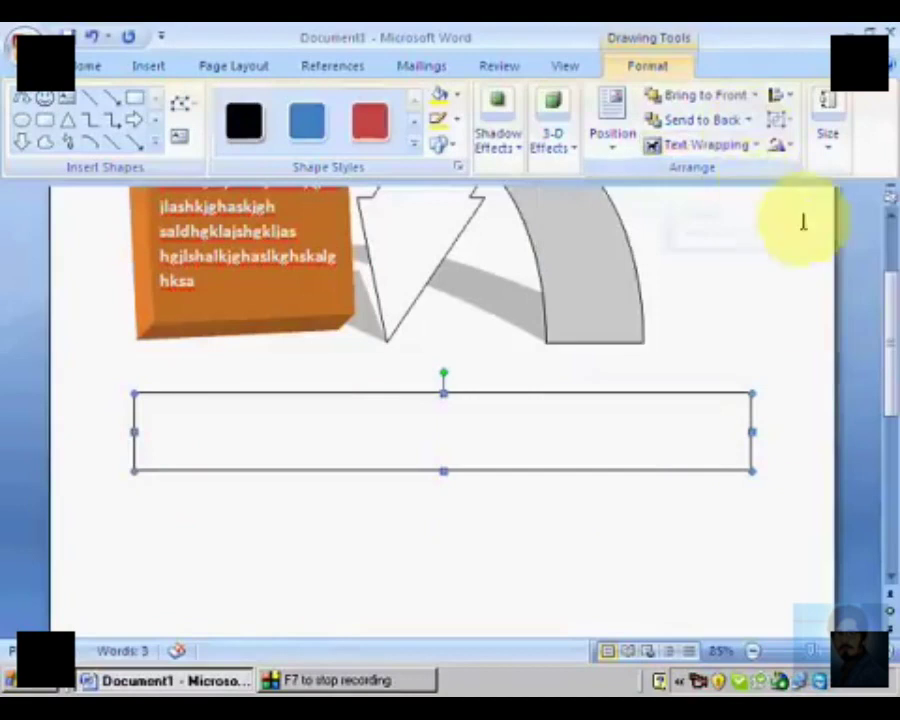
click(790, 408)
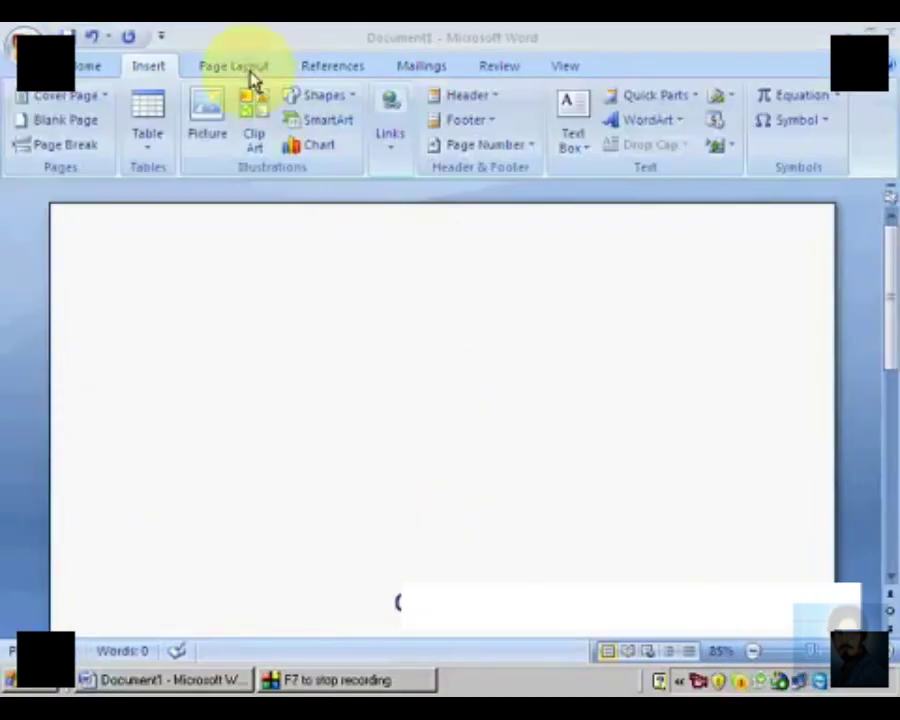
Step: Insert a Target List SmartArt graphic into the blank document
click(331, 122)
click(331, 124)
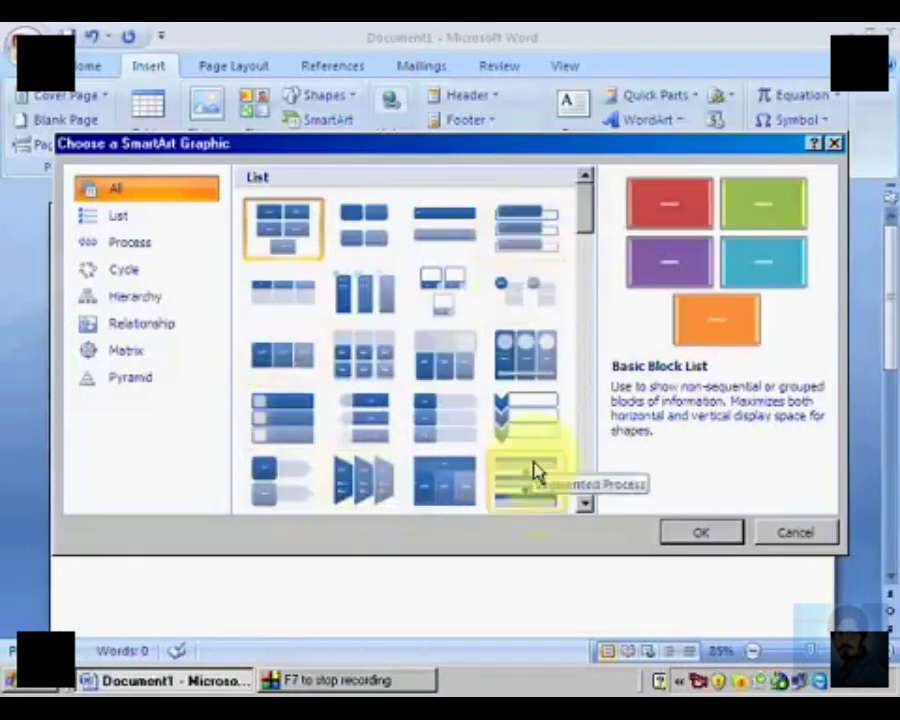
click(585, 503)
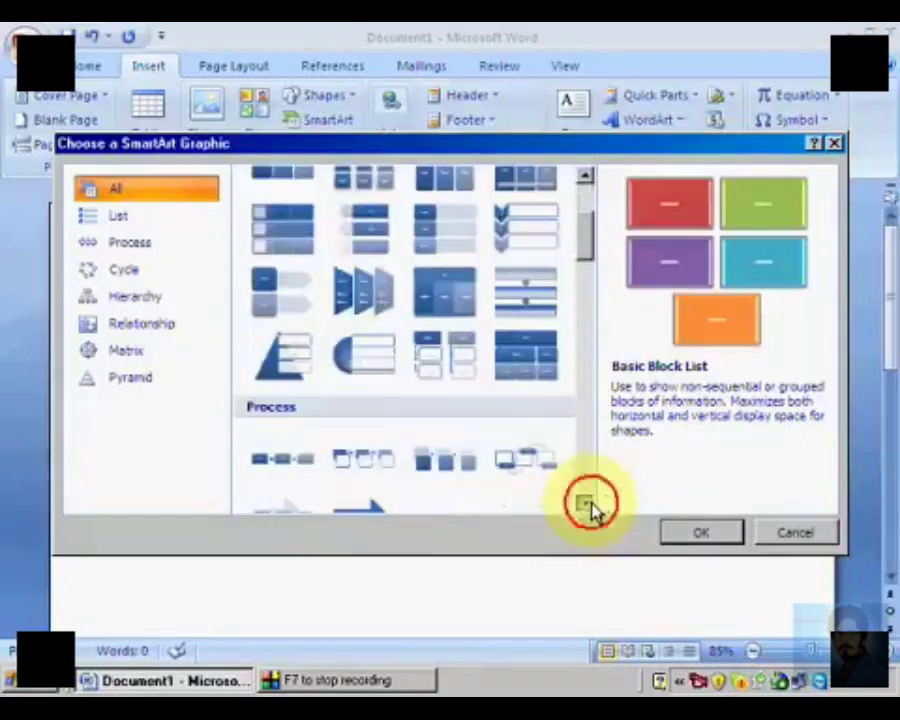
click(372, 364)
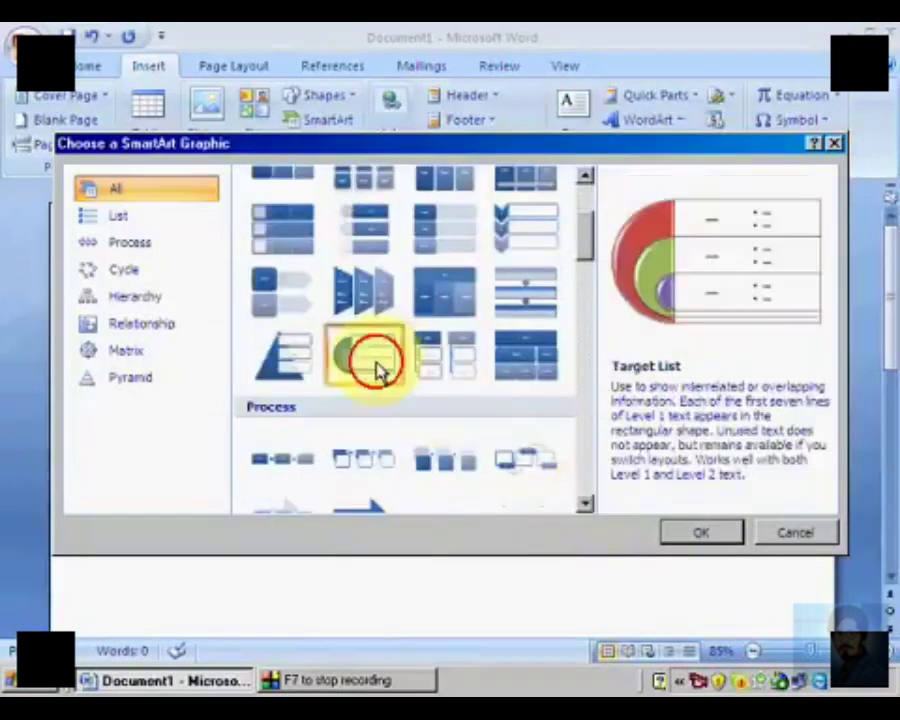
click(702, 533)
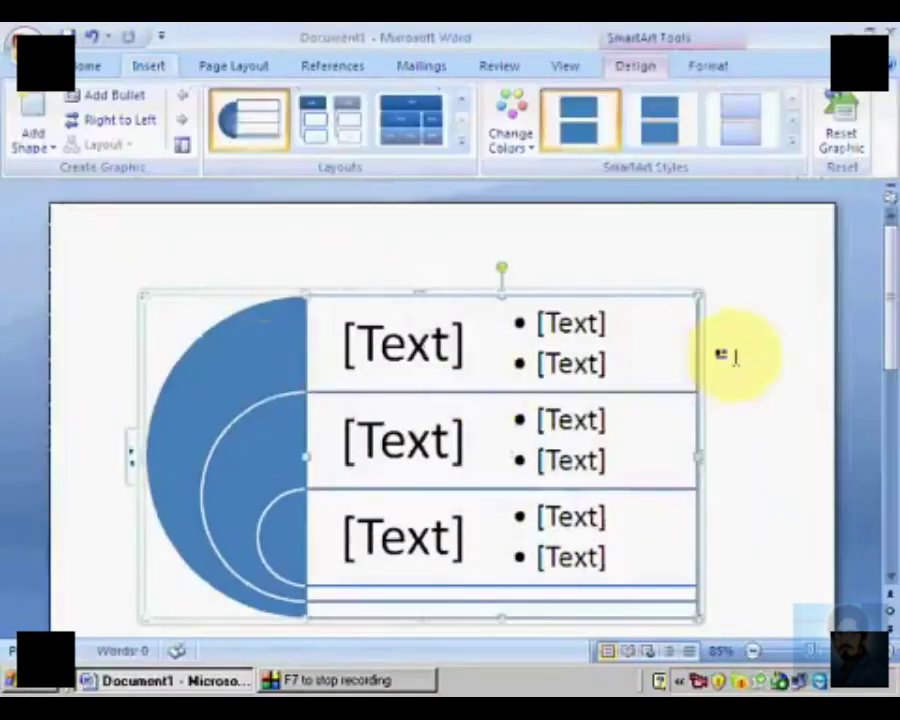
click(740, 360)
Step: Enter "Input Device" as the first heading of the Target List graphic
click(426, 343)
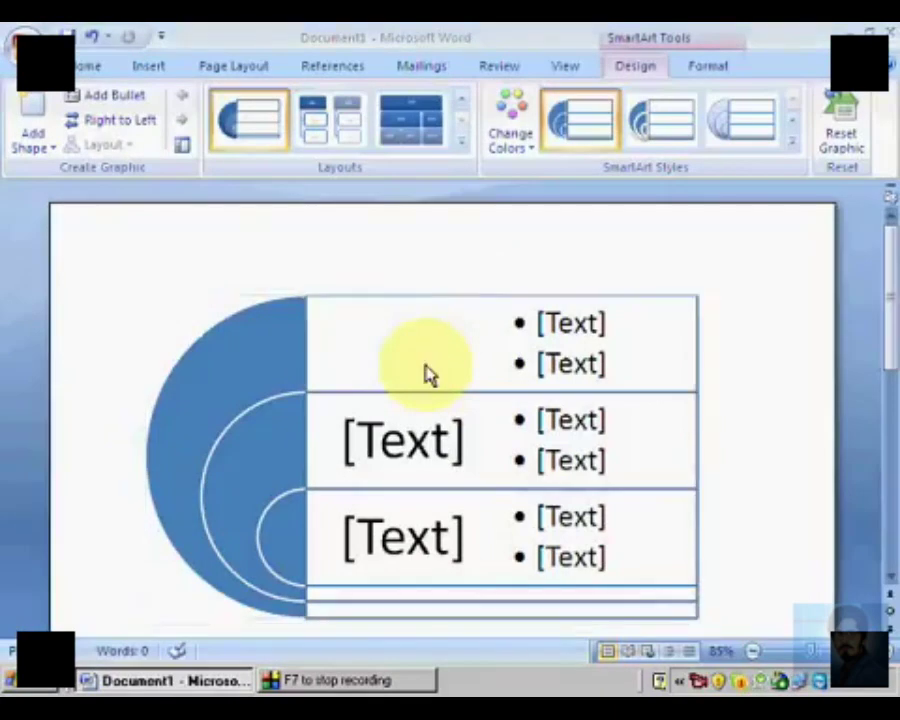
click(418, 367)
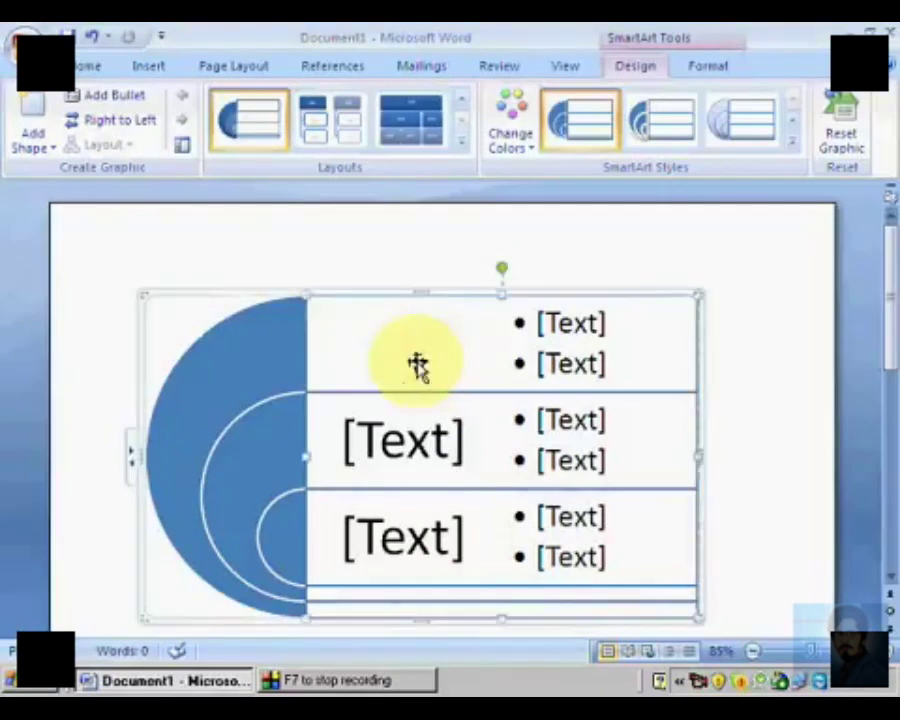
text(Input D)
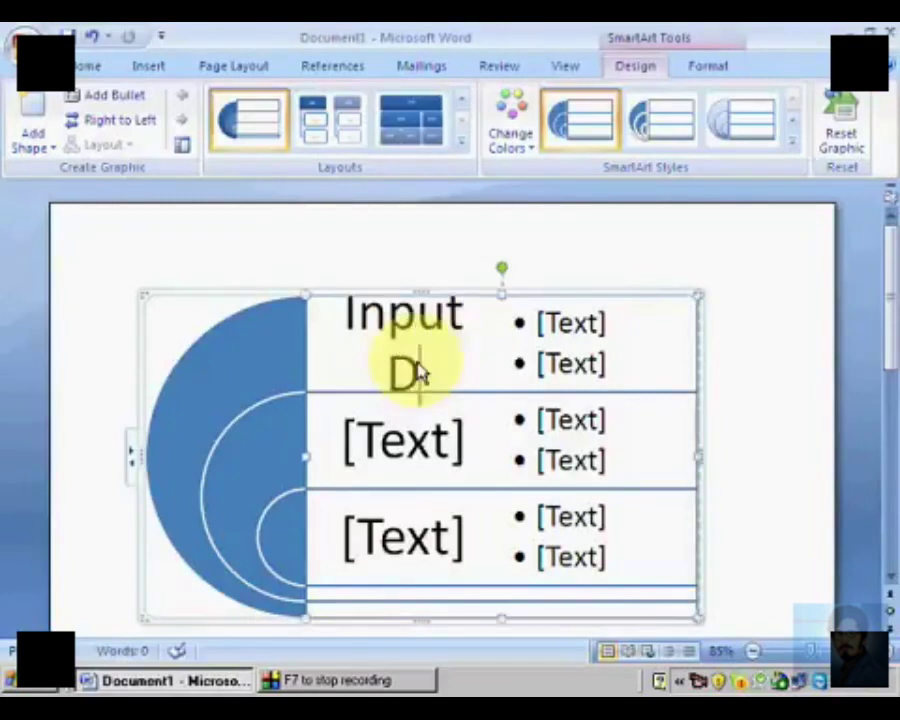
text(evice)
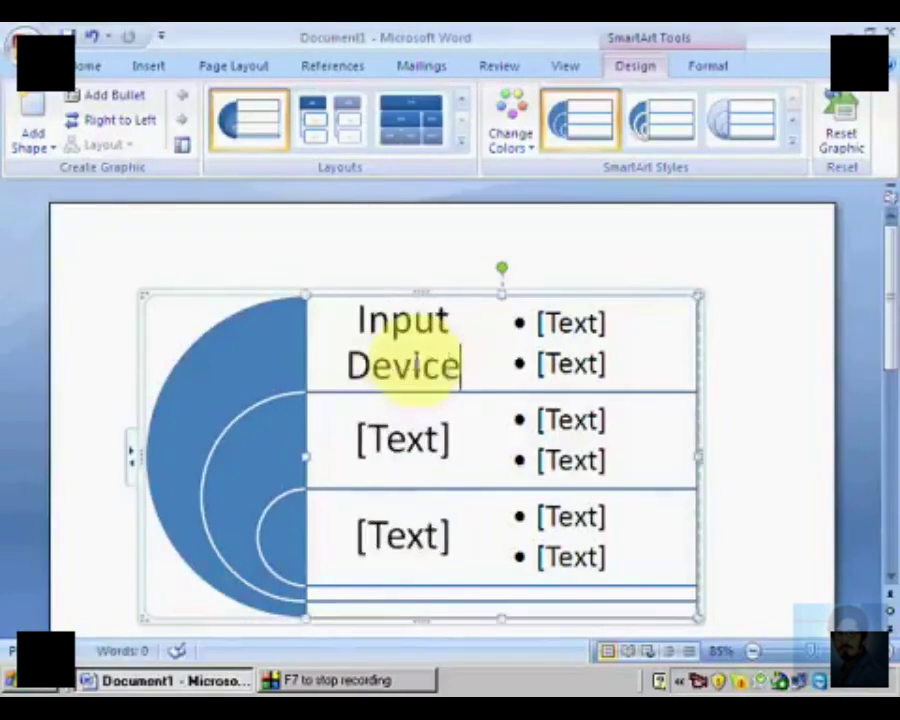
Step: Fill in the first bullet beside the Input Device heading, starting with "Key"
click(568, 333)
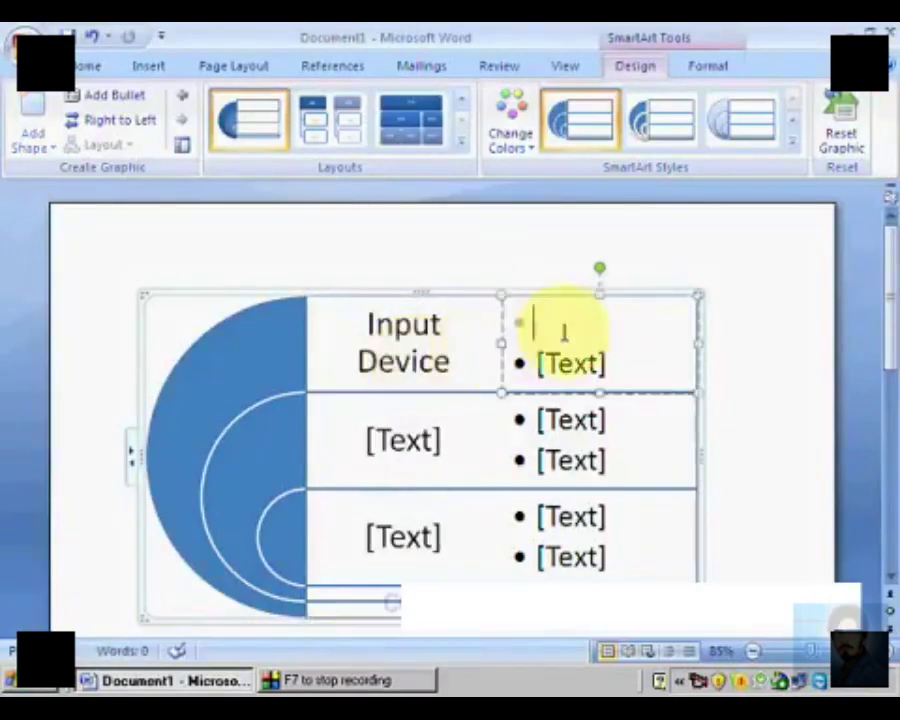
text(Keyp)
text(b)
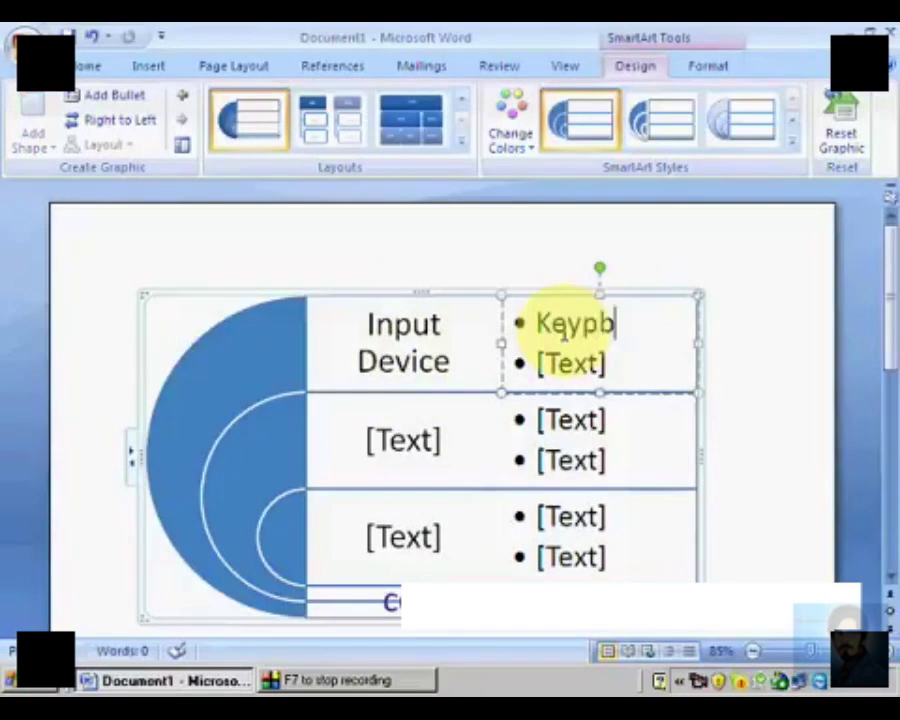